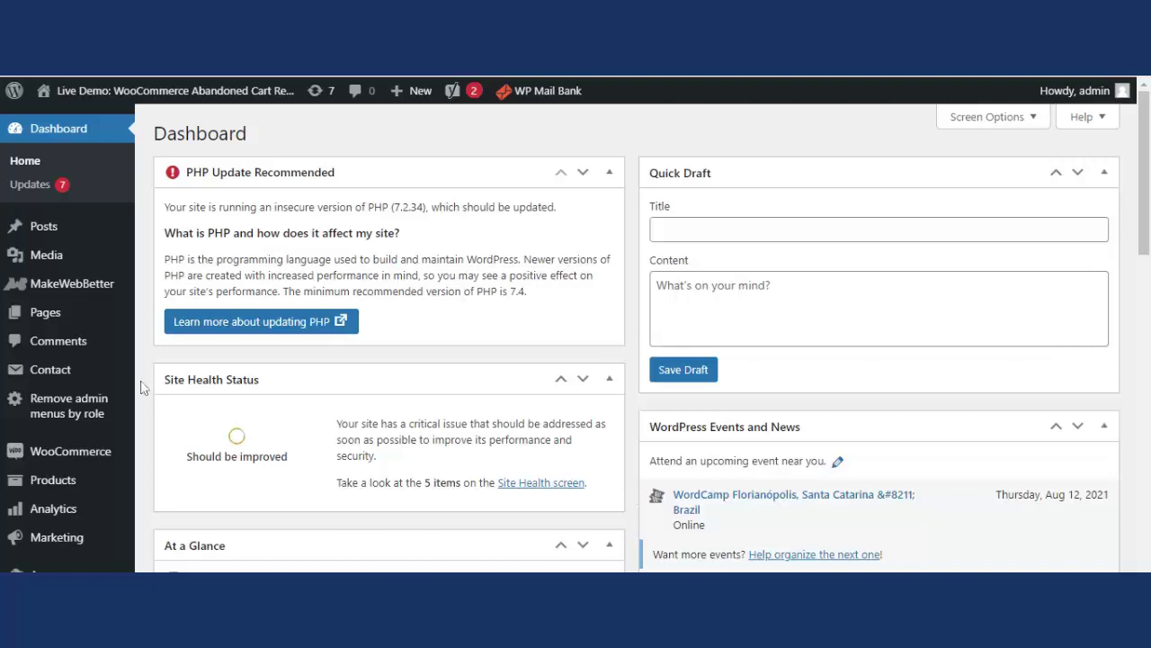
Step: Upload the plugin file woocommerce-abandoned-cart-recovery.zip, install it and activate it
mouse_move(102, 255)
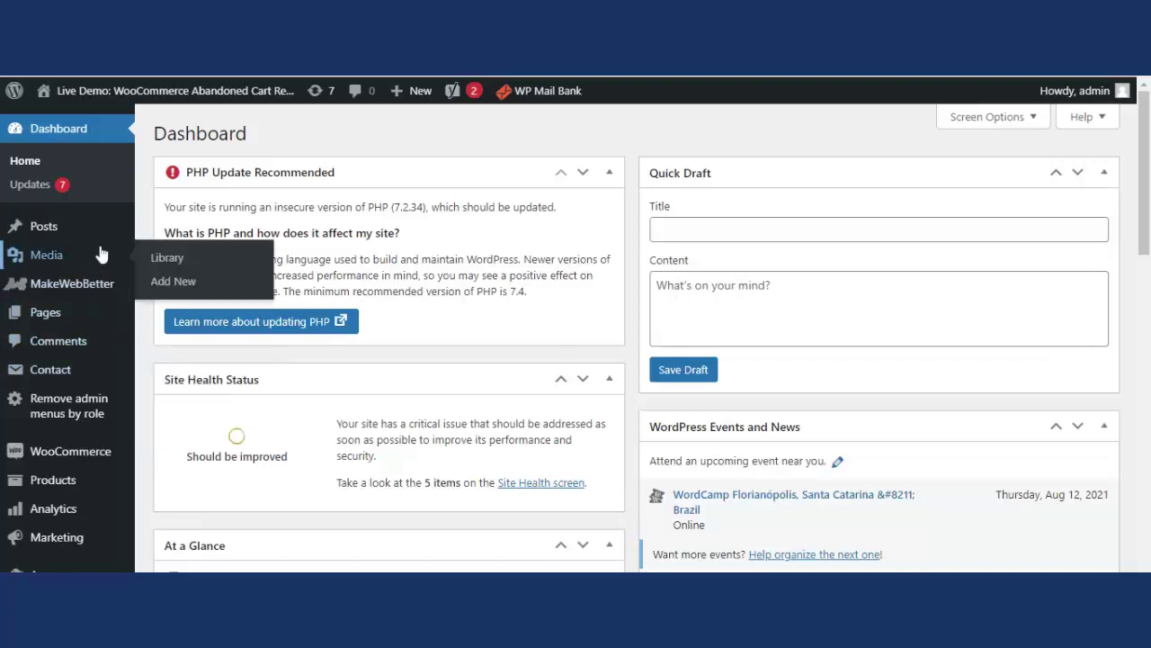
scroll(78, 539, down, 1)
mouse_move(88, 540)
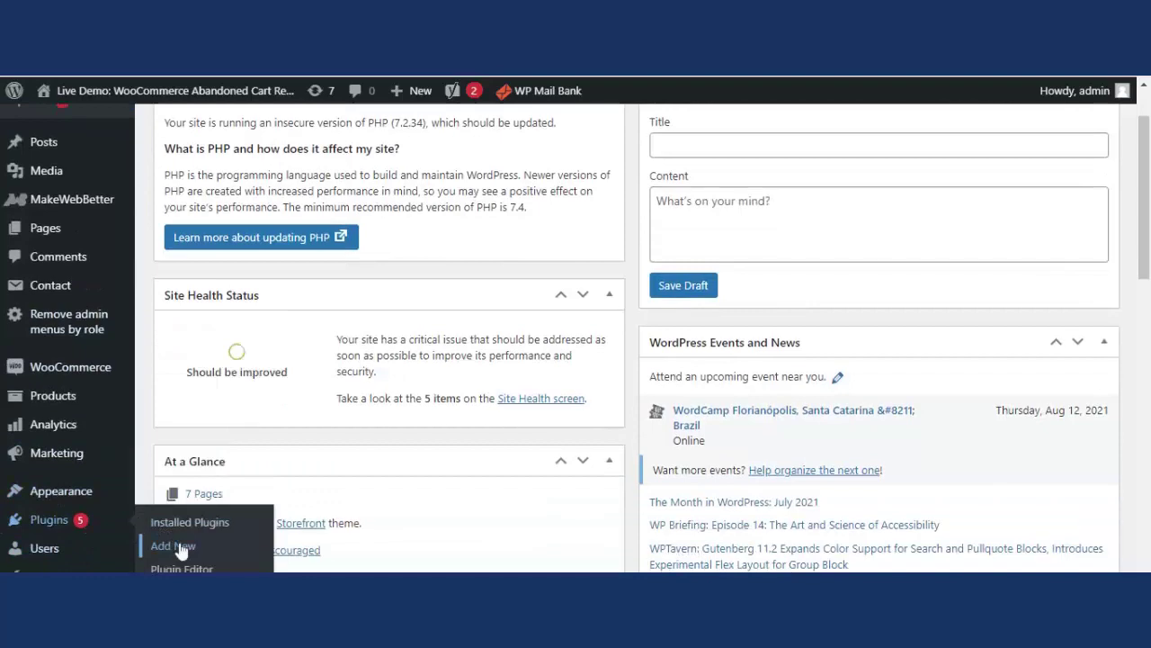
click(175, 546)
click(312, 140)
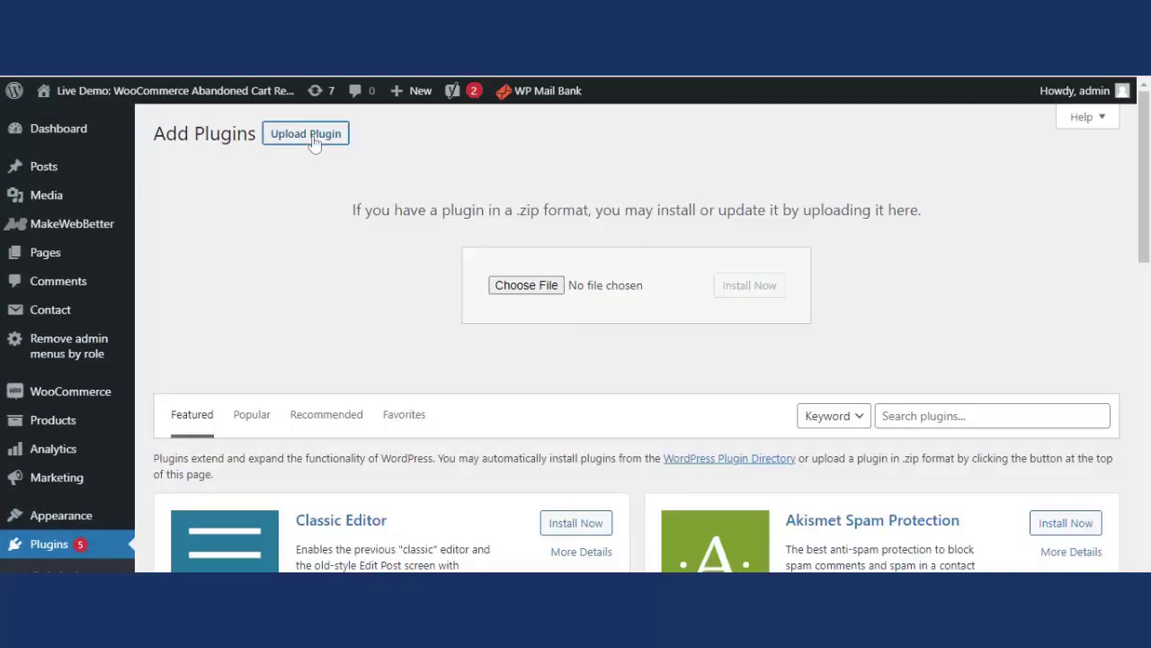
click(529, 286)
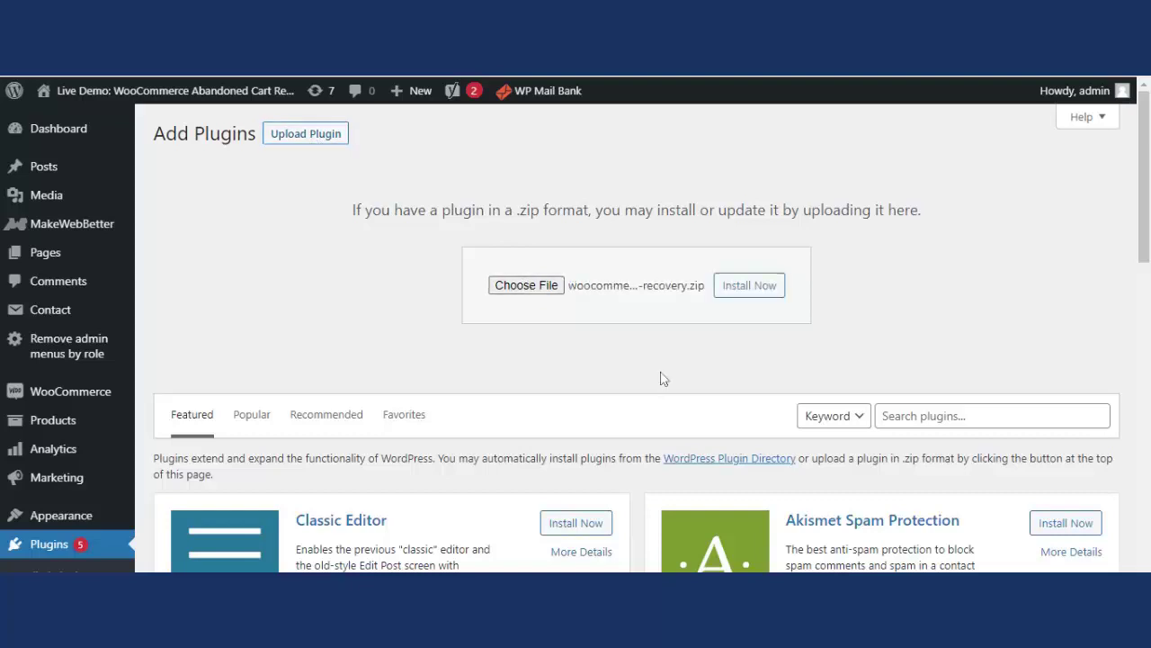
click(747, 288)
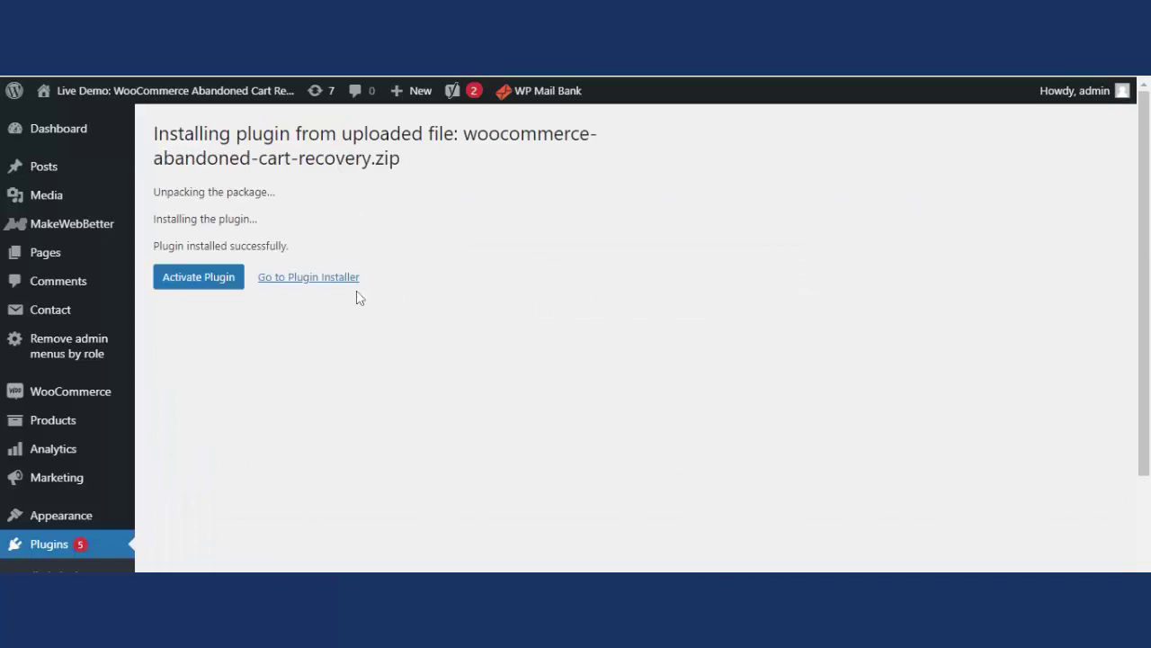
click(198, 288)
Step: Open the settings of the WooCommerce Abandoned Cart Recovery plugin and view its license activation section
scroll(350, 472, down, 10)
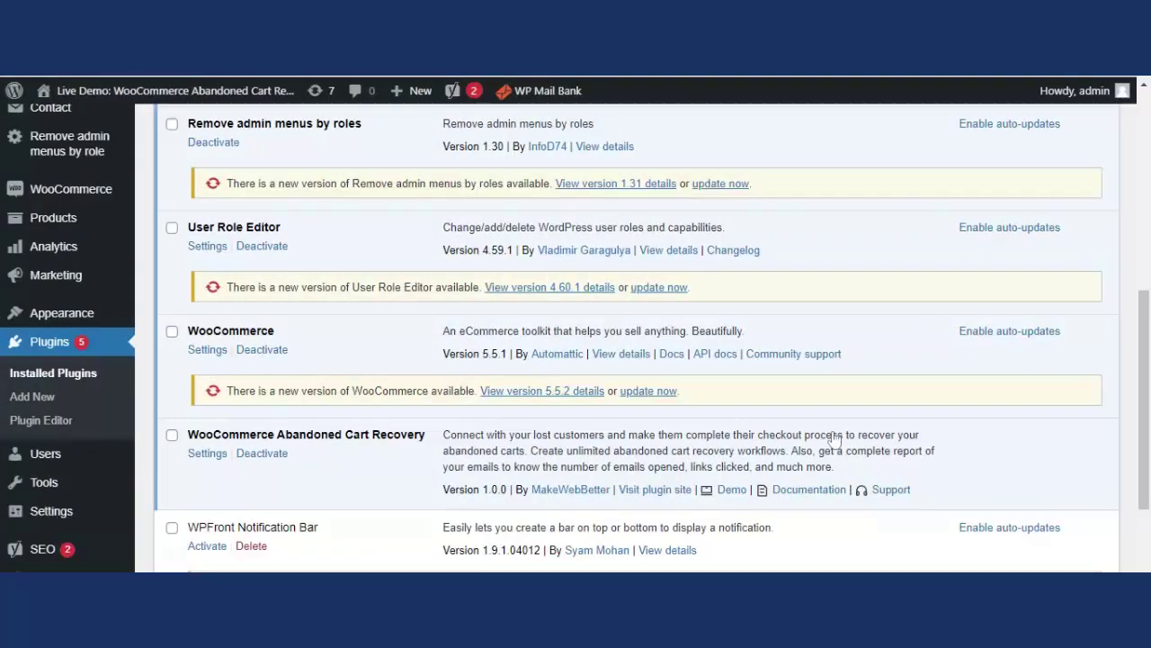
click(207, 453)
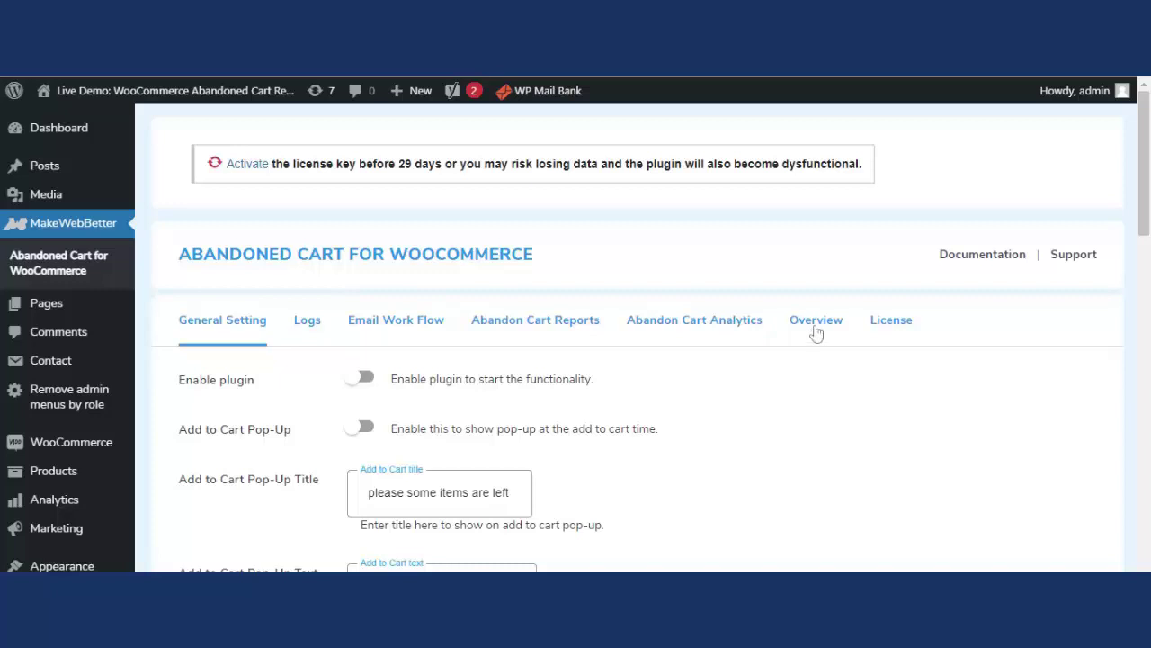
click(891, 321)
scroll(438, 433, down, 1)
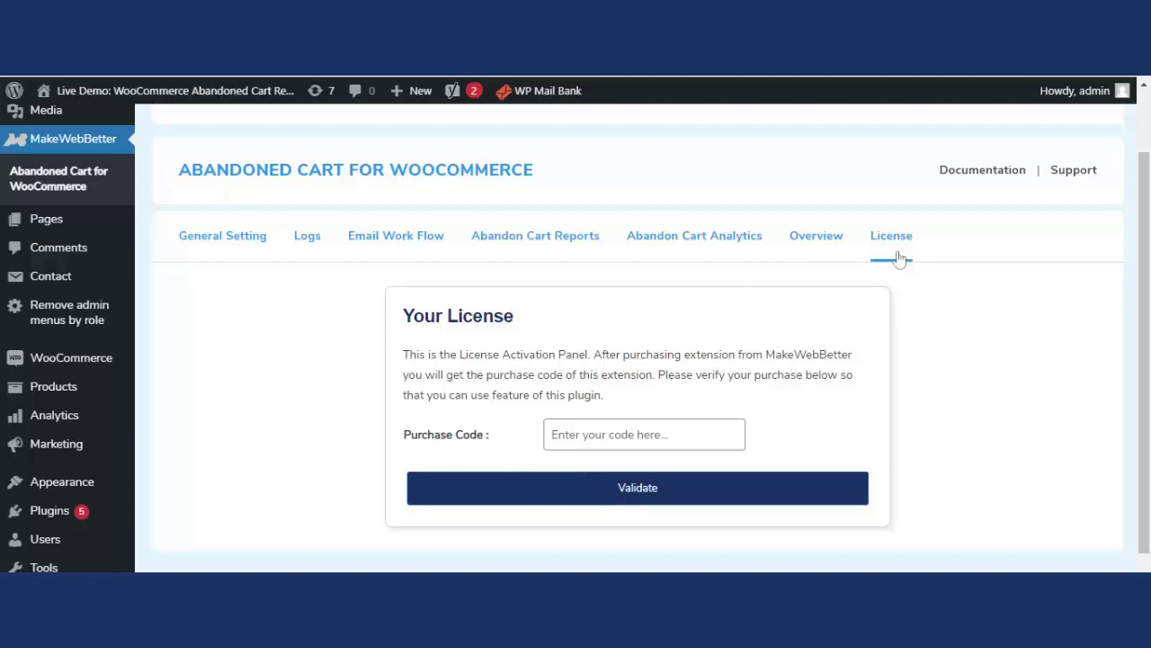
Step: Return to the plugin's general settings and enable the plugin
click(235, 241)
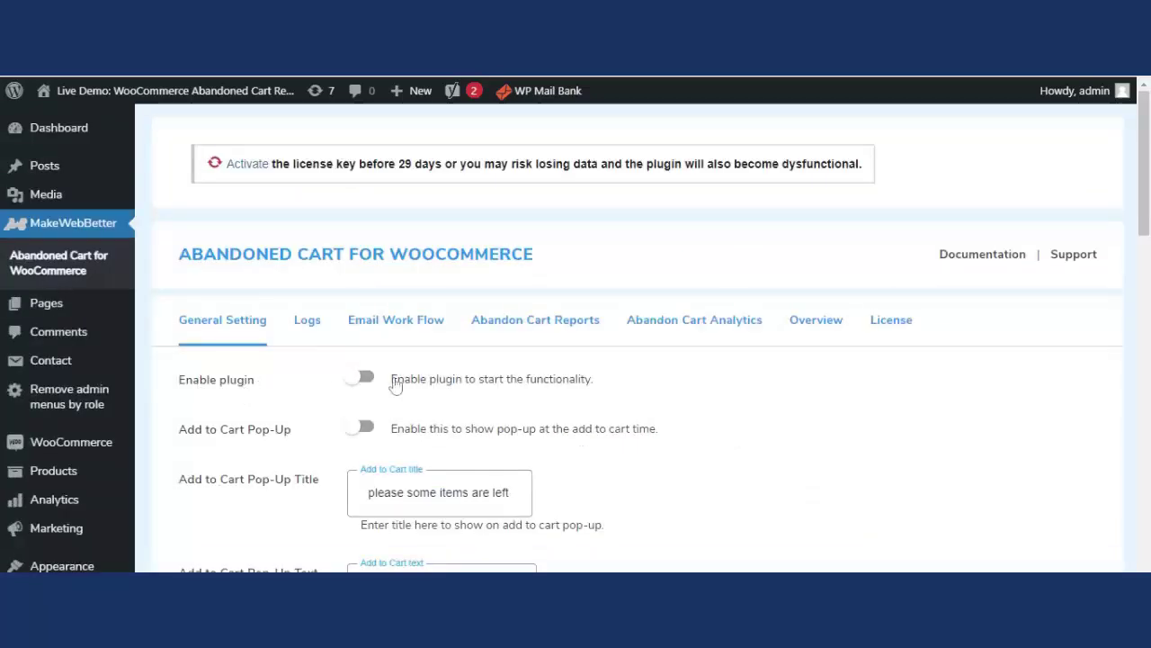
click(365, 378)
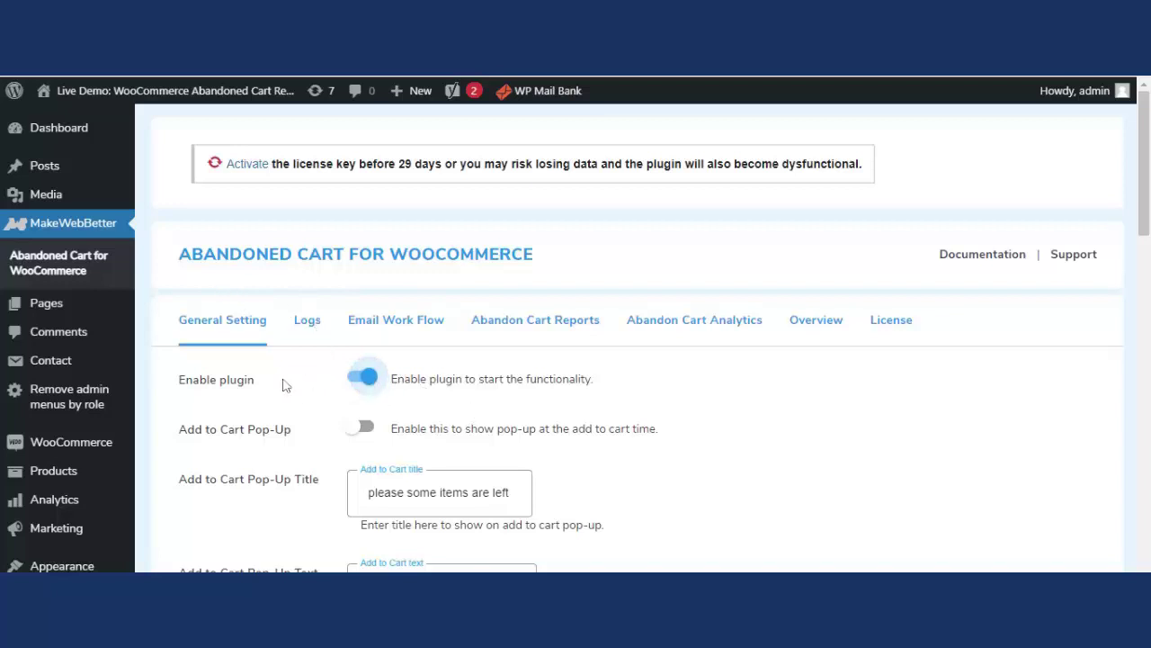
Step: Examine the general settings for the add-to-cart pop-up, its title and text, the cut-off time and the abandoned cart history deletion
scroll(286, 385, down, 2)
scroll(198, 270, up, 1)
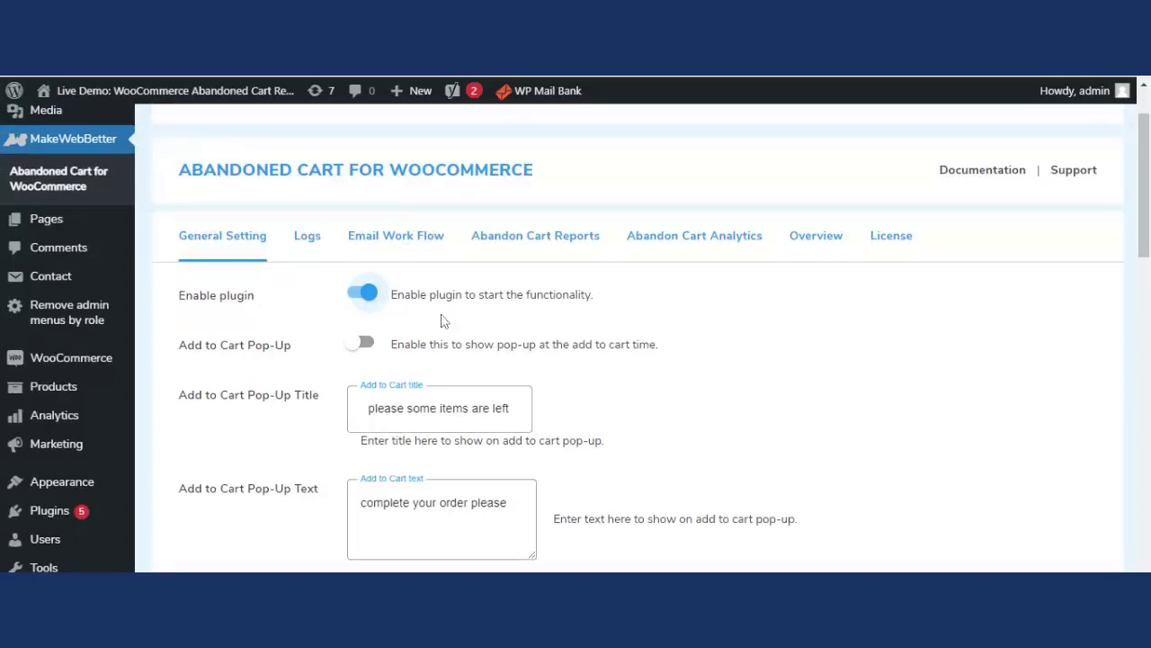
scroll(440, 321, up, 1)
scroll(440, 322, down, 1)
scroll(440, 322, down, 1)
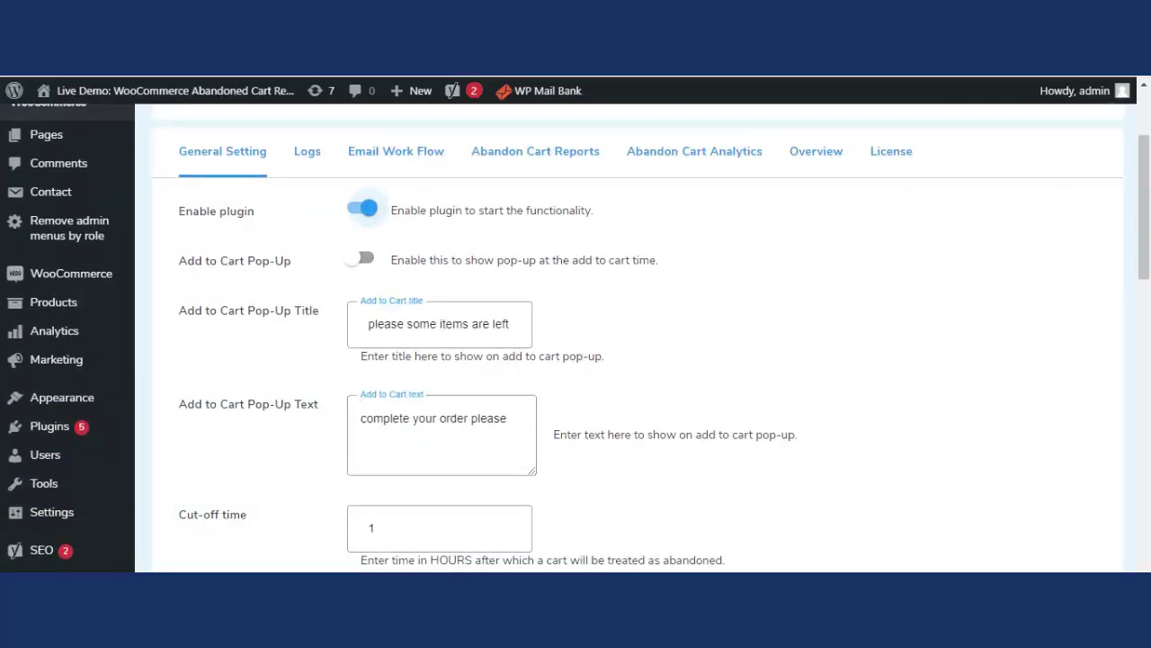
scroll(290, 429, down, 2)
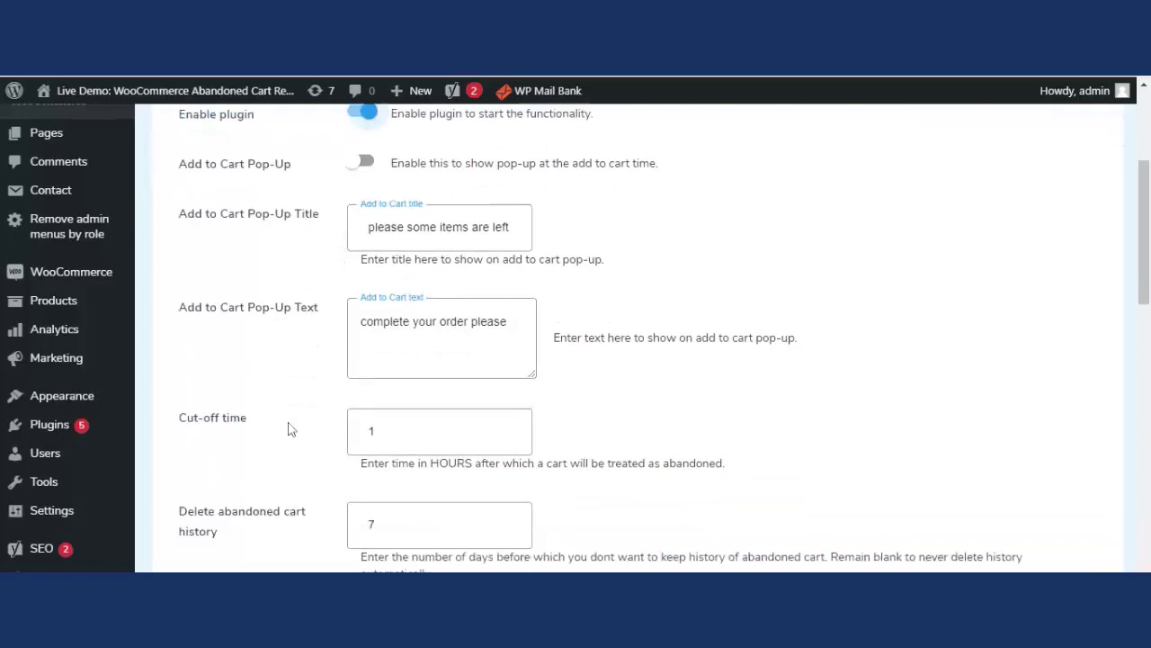
scroll(306, 450, up, 1)
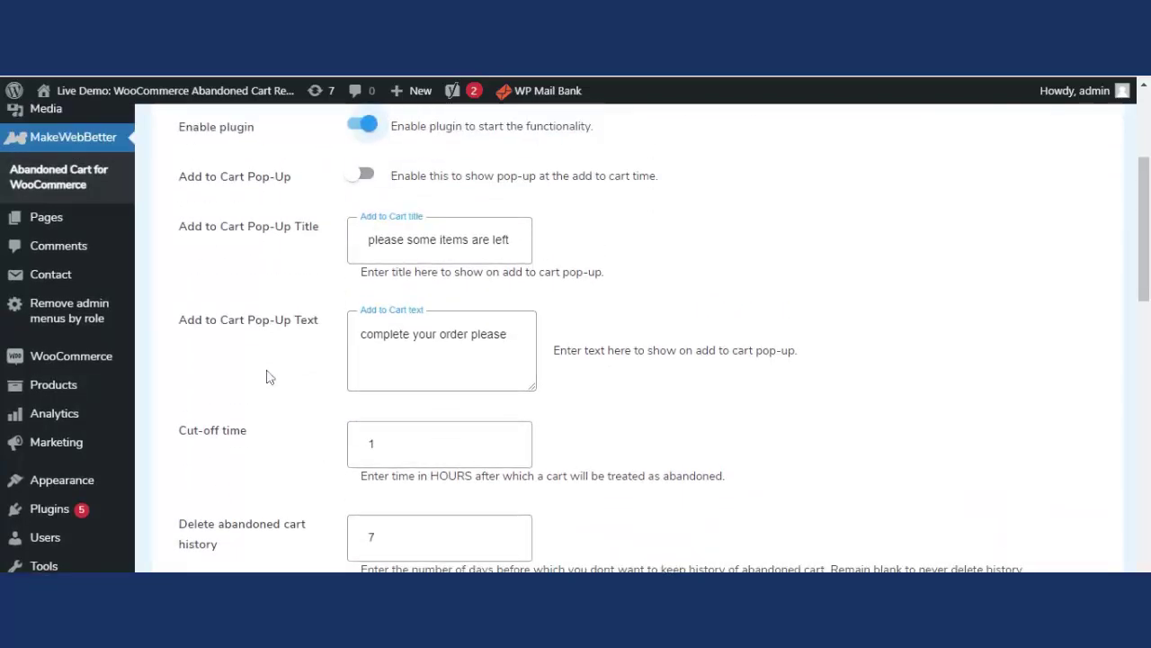
scroll(277, 360, up, 1)
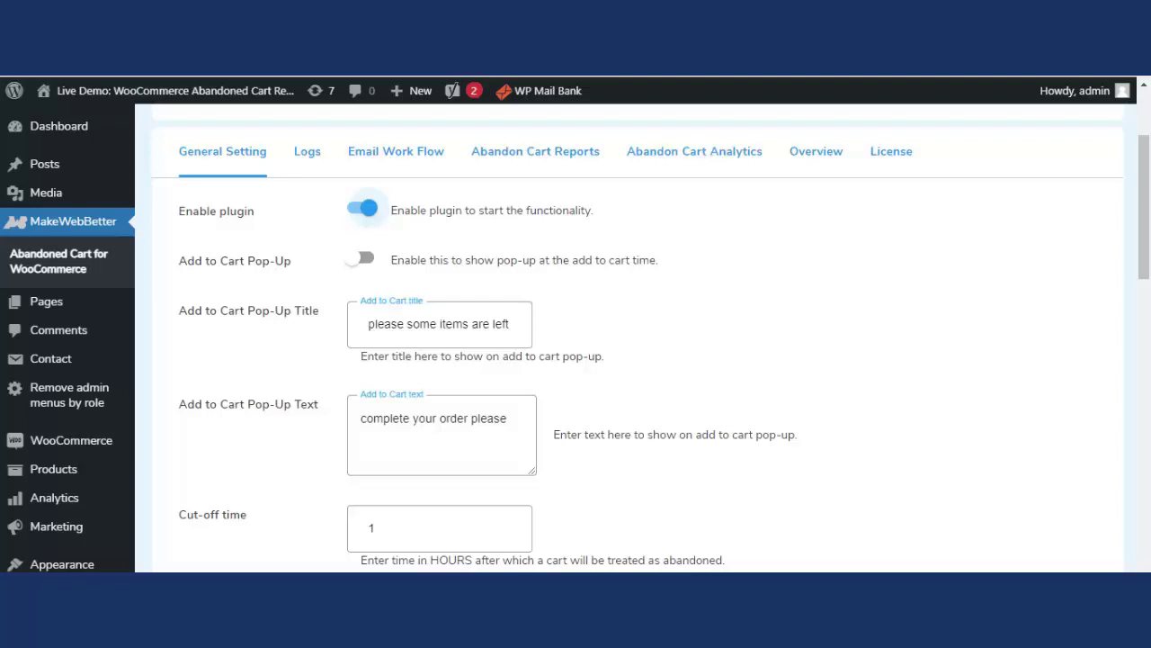
scroll(686, 354, down, 1)
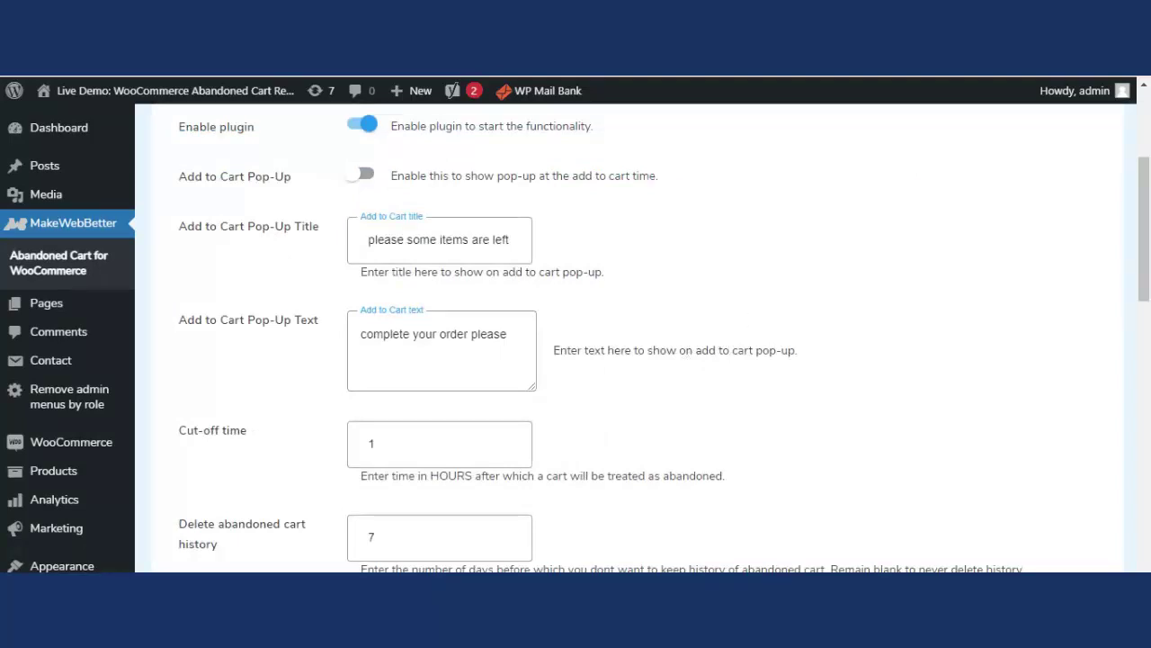
Step: Enable receiving an email whenever any cart is abandoned
scroll(751, 321, down, 8)
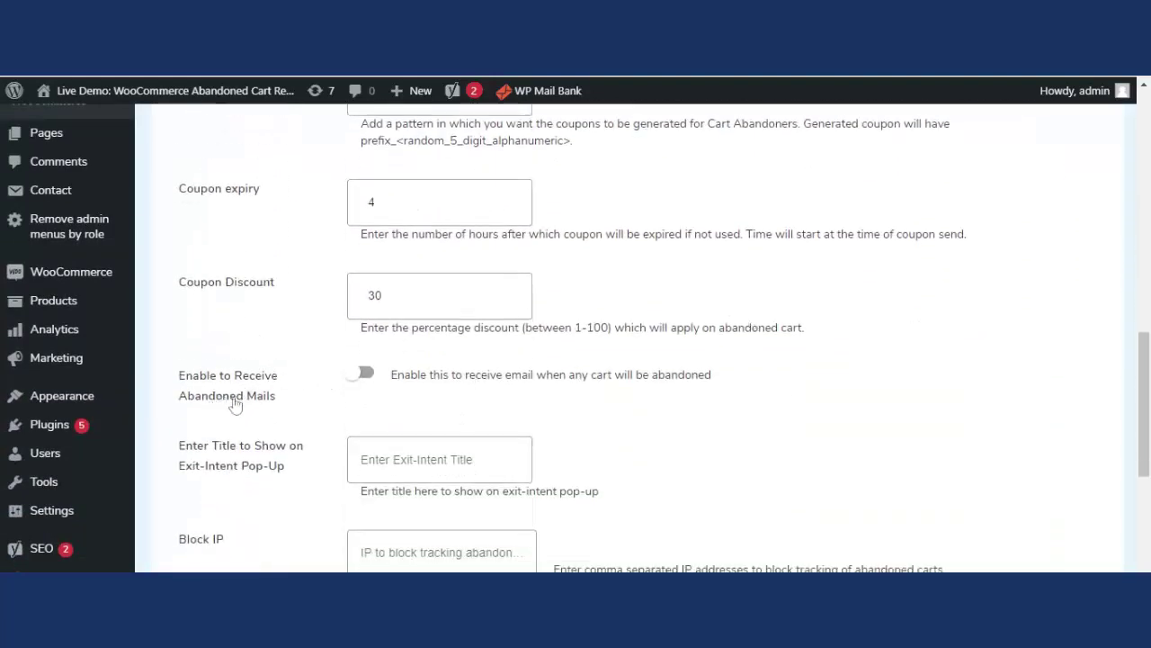
click(365, 375)
Step: Set the exit-intent pop-up title to "Please Some items are left"
scroll(666, 379, down, 1)
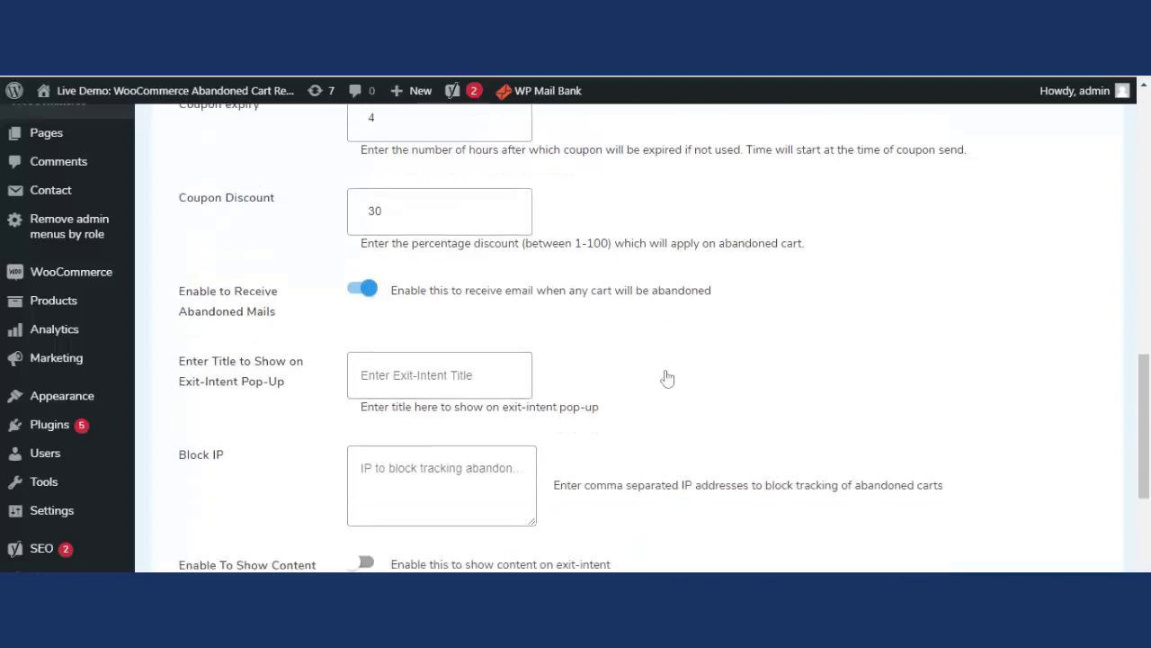
click(354, 392)
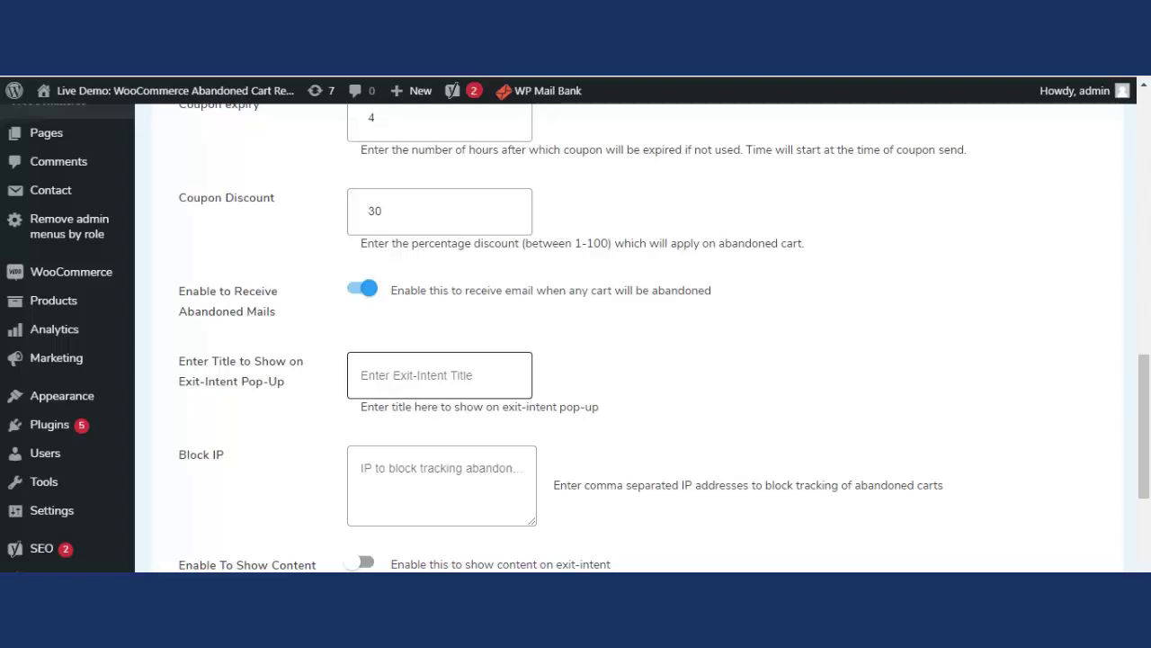
click(440, 374)
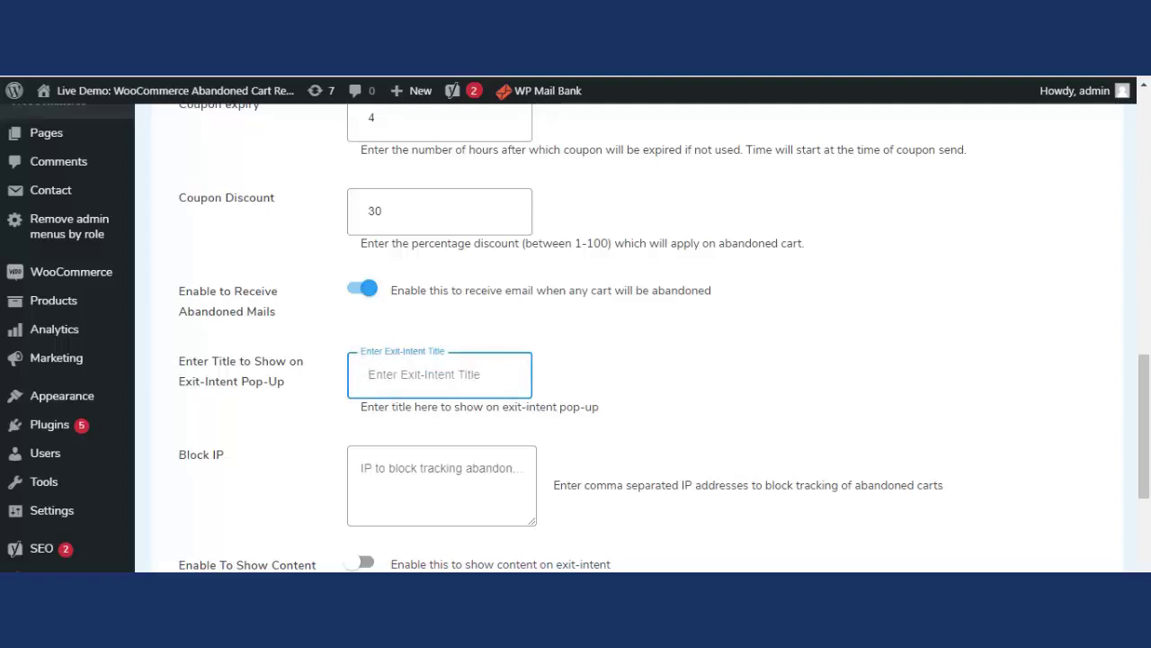
text(Please)
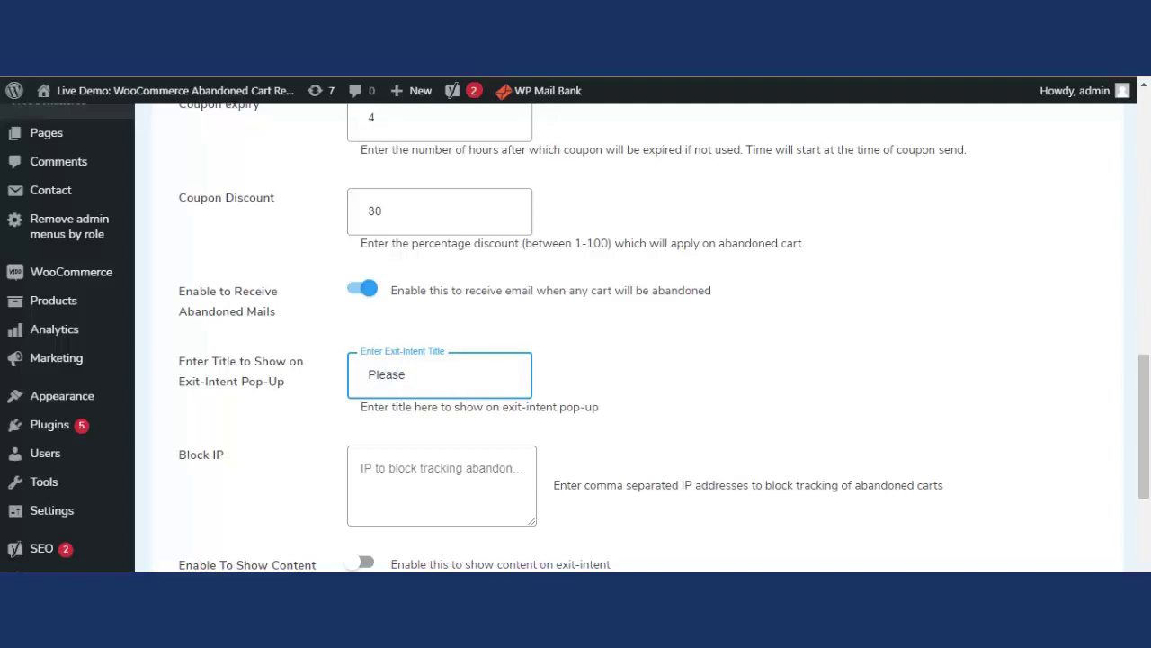
text( Shop)
key(BackSpace)
key(BackSpace)
key(BackSpace)
text(ome itmes)
key(BackSpace)
key(BackSpace)
key(BackSpace)
text(ems are left)
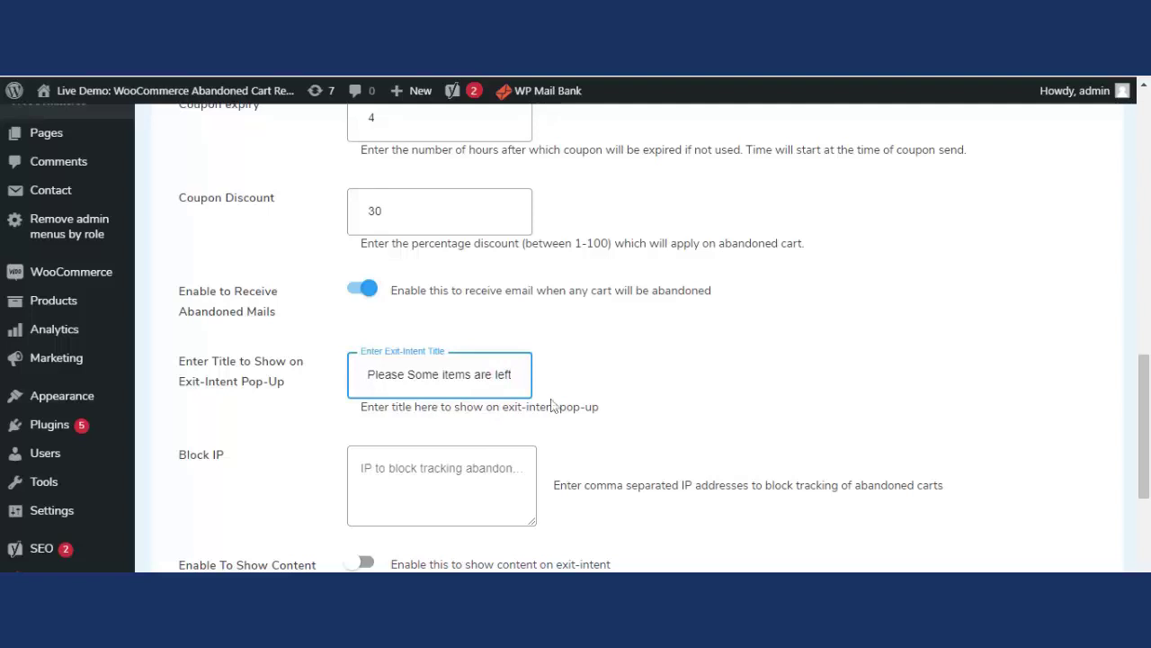
Step: Examine the Block IP setting for addresses excluded from abandoned cart tracking
scroll(696, 409, down, 1)
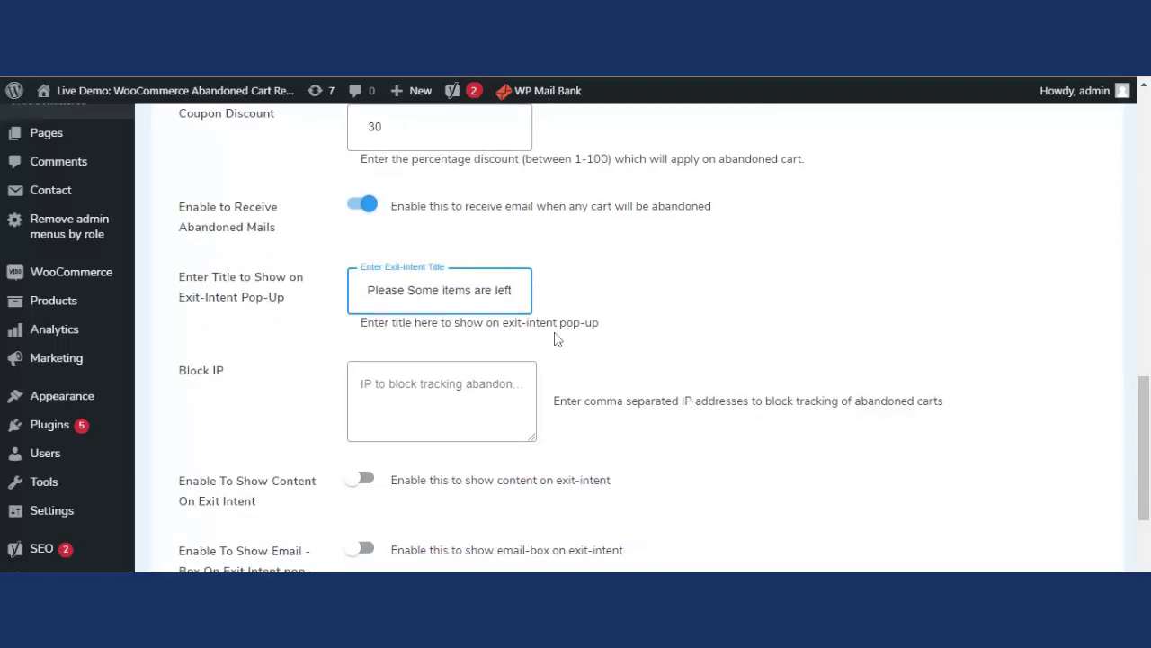
scroll(576, 353, down, 1)
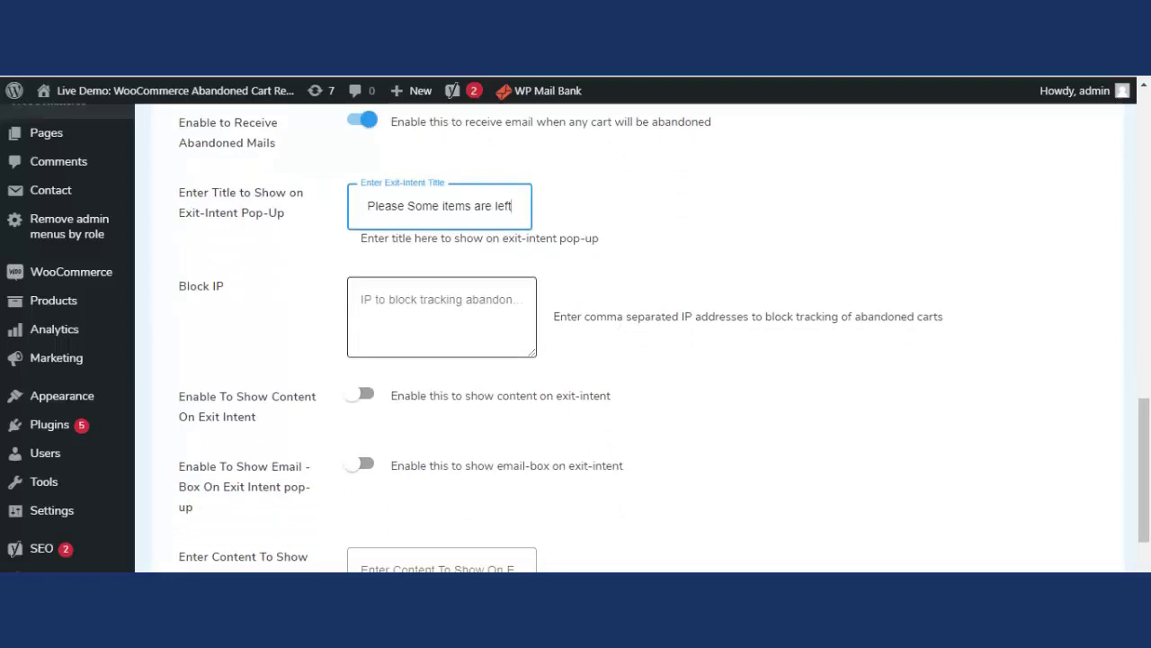
click(361, 300)
key(Tab)
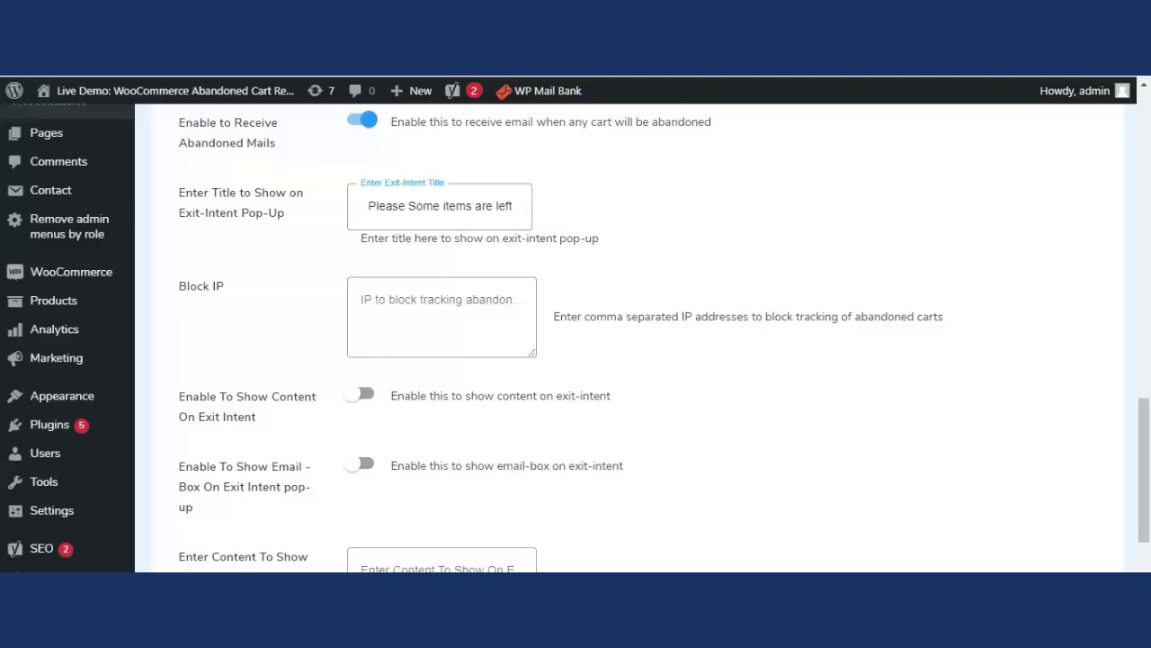
click(504, 297)
Step: Enable showing both the content and the email box on the exit-intent pop-up
scroll(309, 386, down, 1)
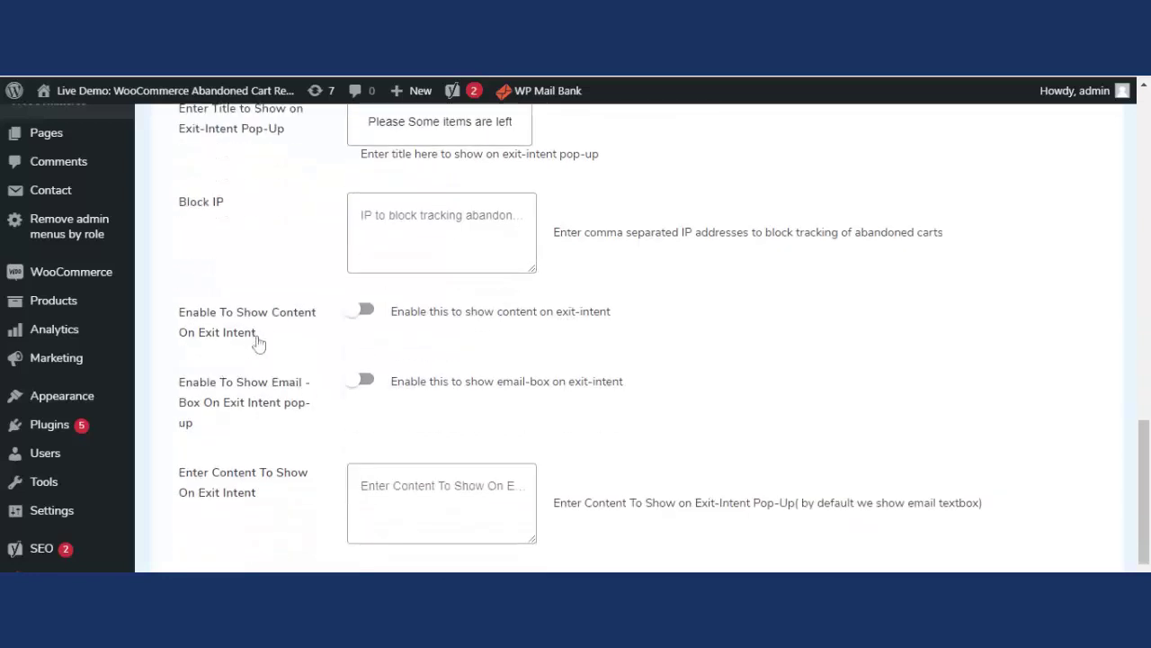
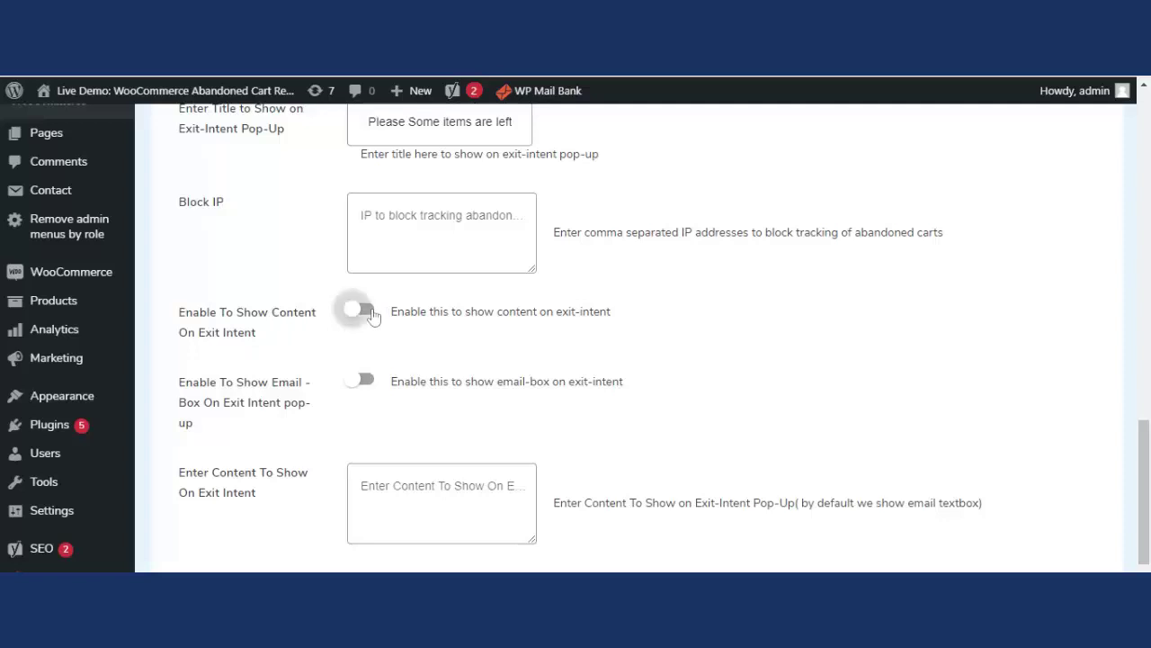
scroll(234, 308, up, 2)
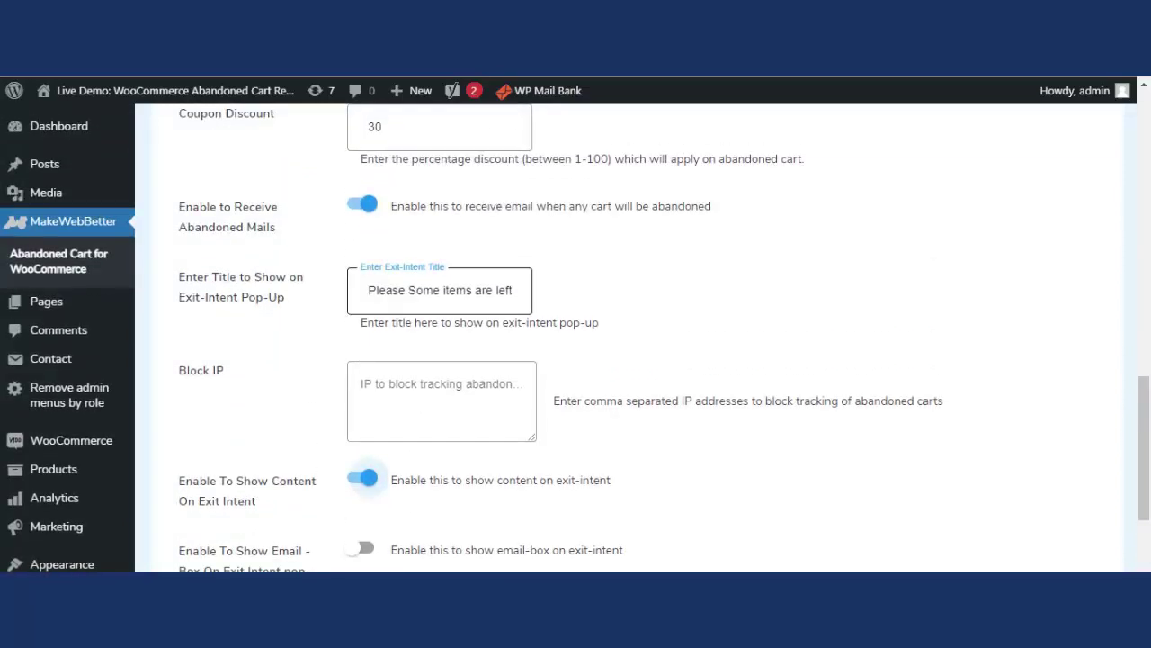
scroll(329, 288, down, 2)
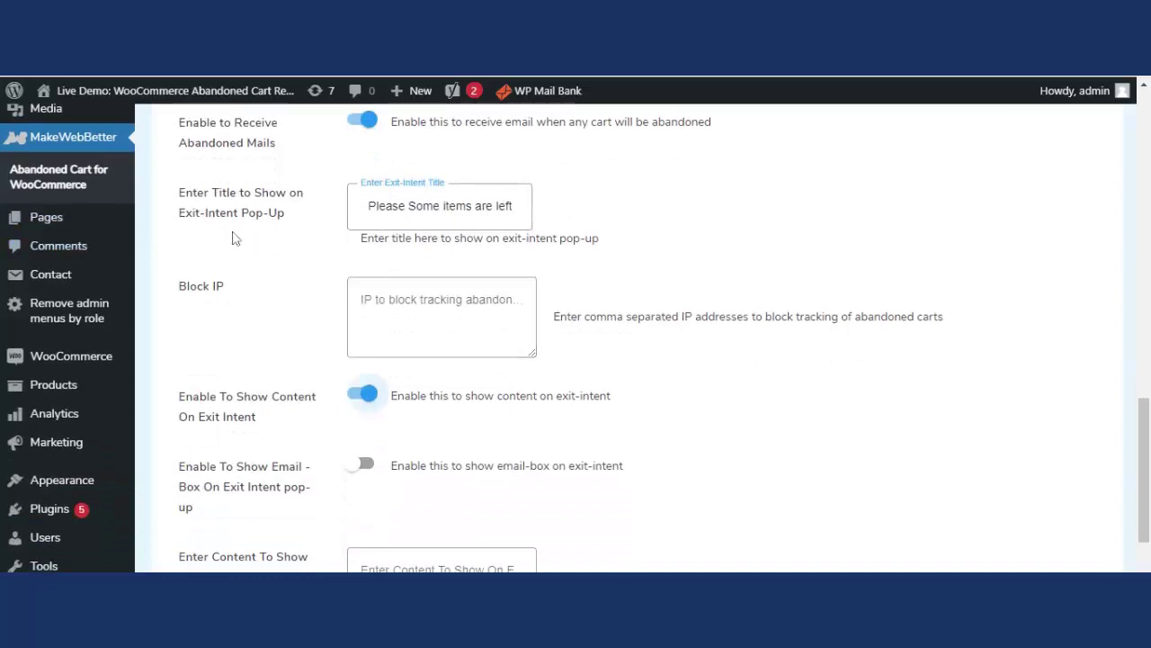
scroll(261, 257, down, 2)
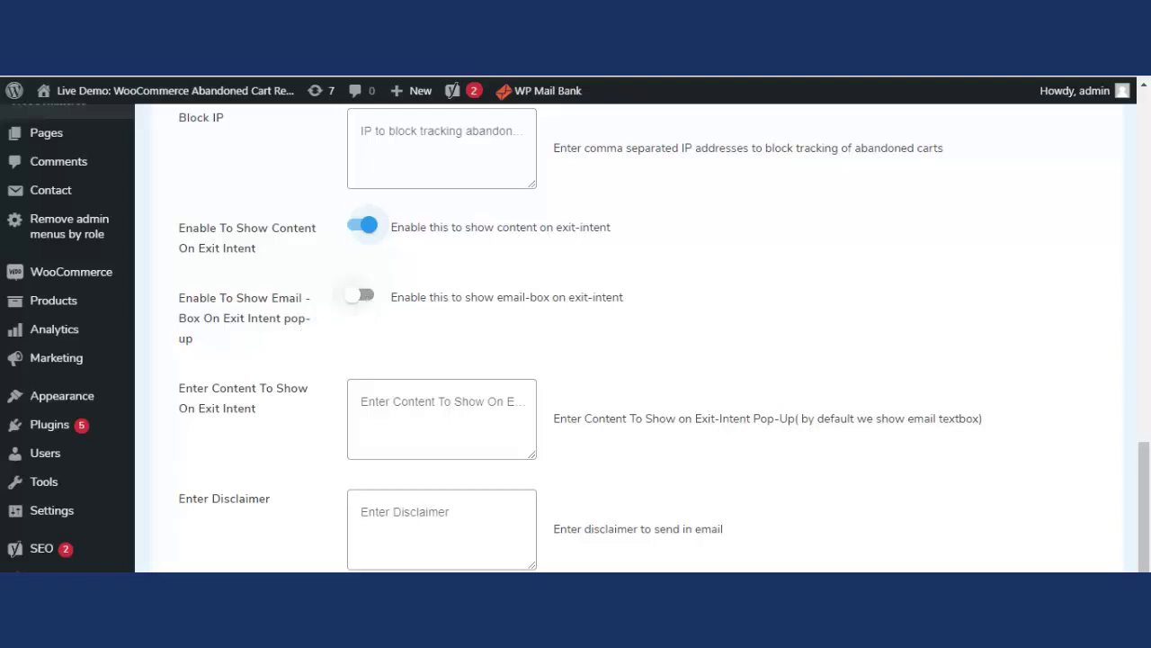
click(365, 298)
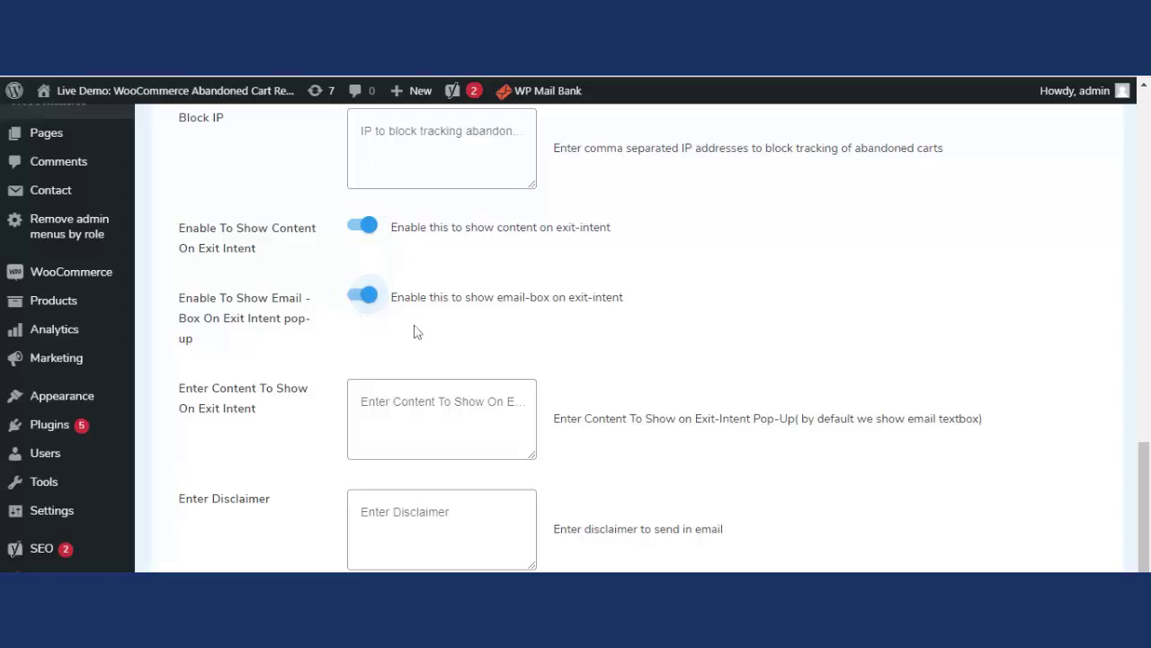
Step: Set the content shown on the exit-intent pop-up to "Please buy to get exclusive offers!"
scroll(417, 331, down, 1)
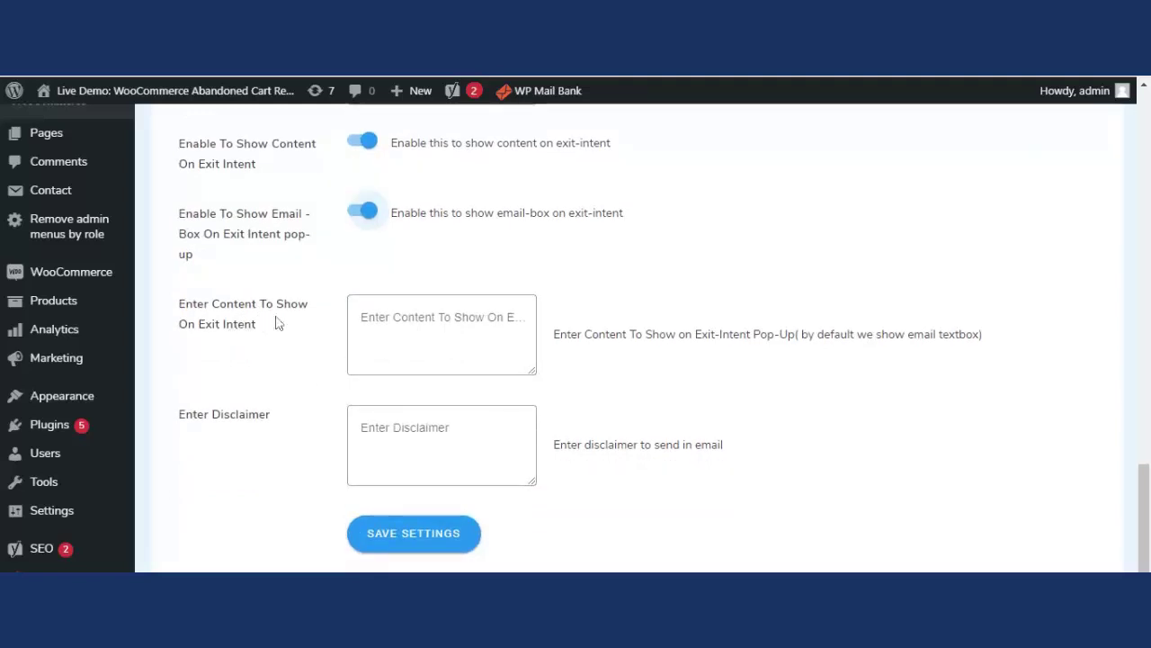
click(441, 334)
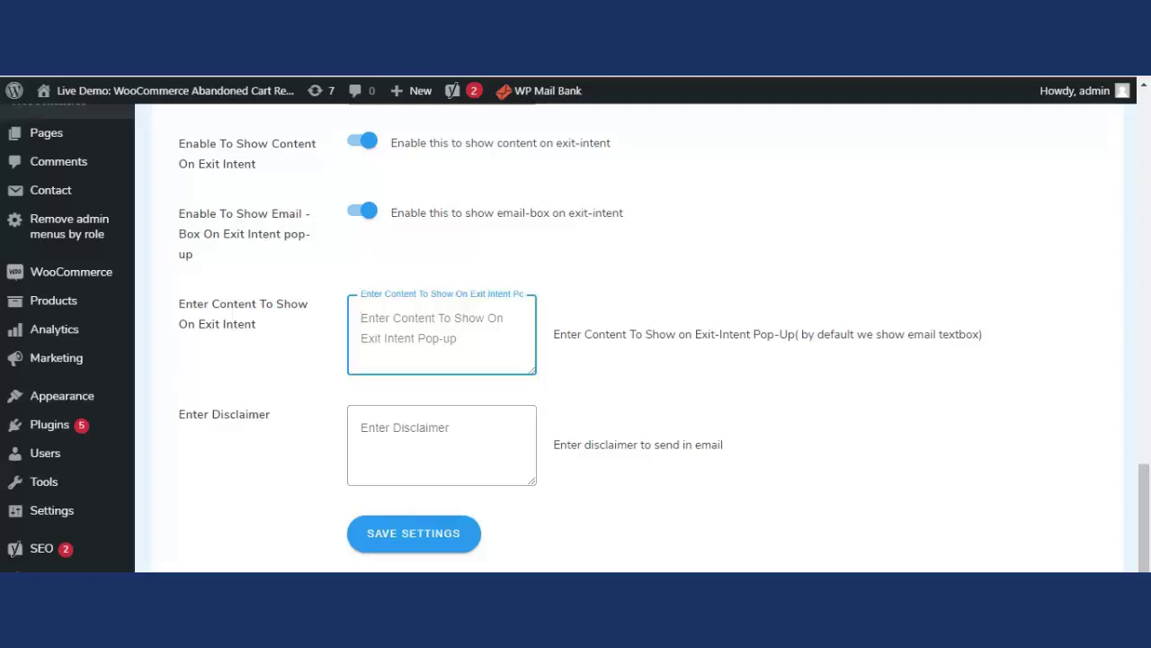
text(Ple)
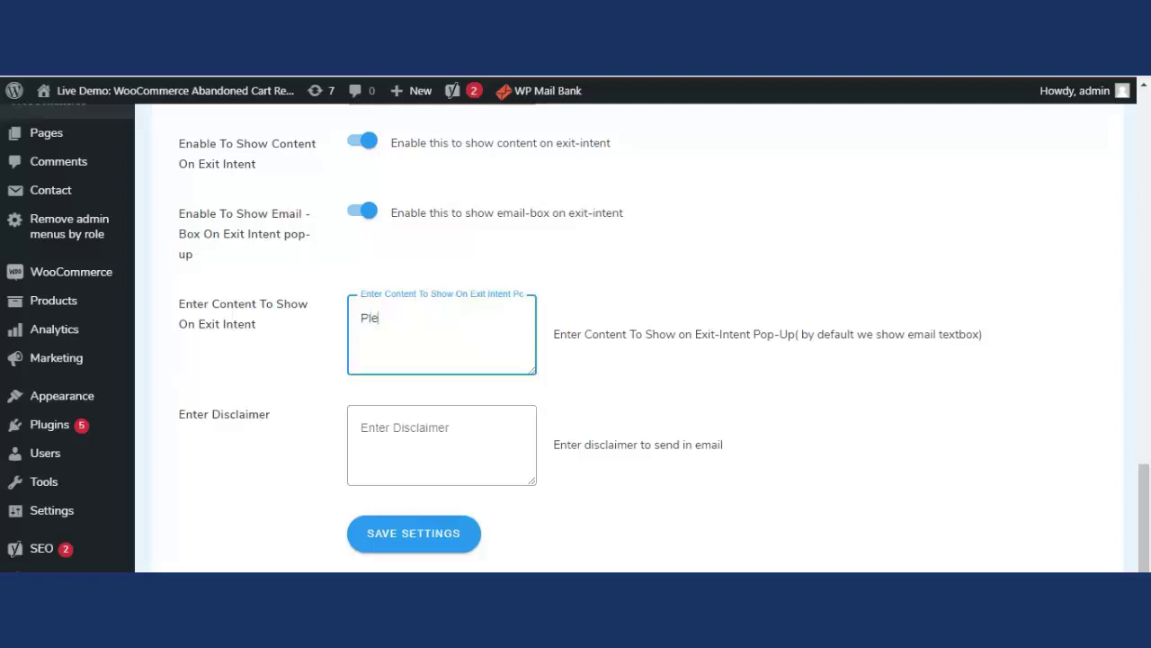
text(ase buy to get exc)
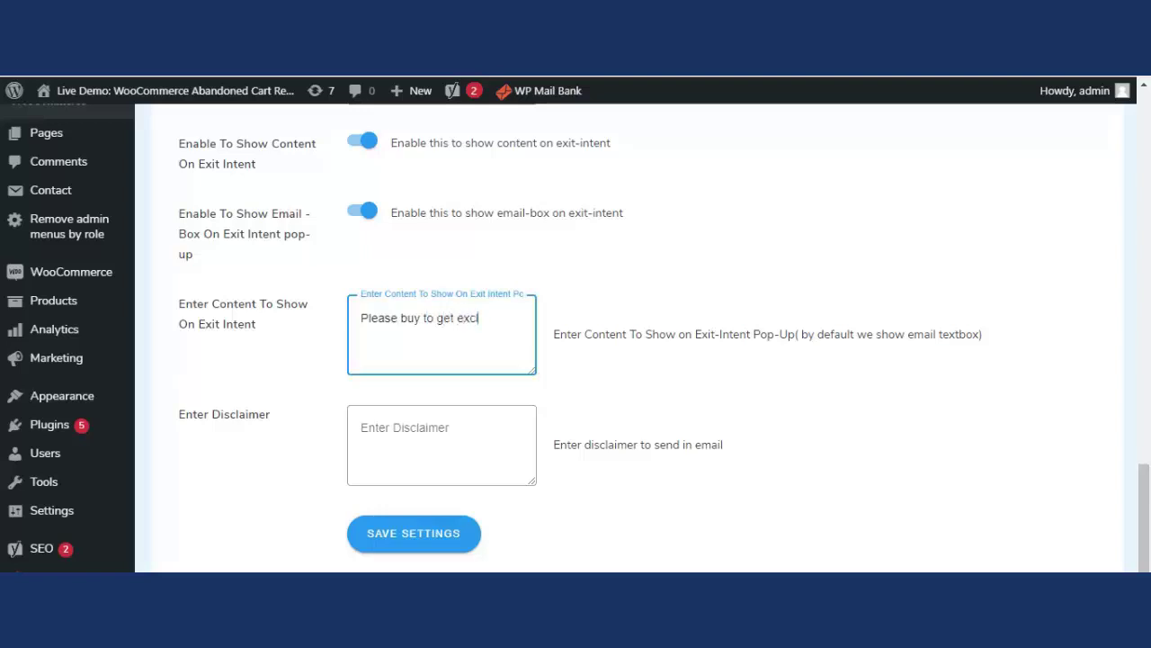
text(lusive offers!)
scroll(320, 342, up, 1)
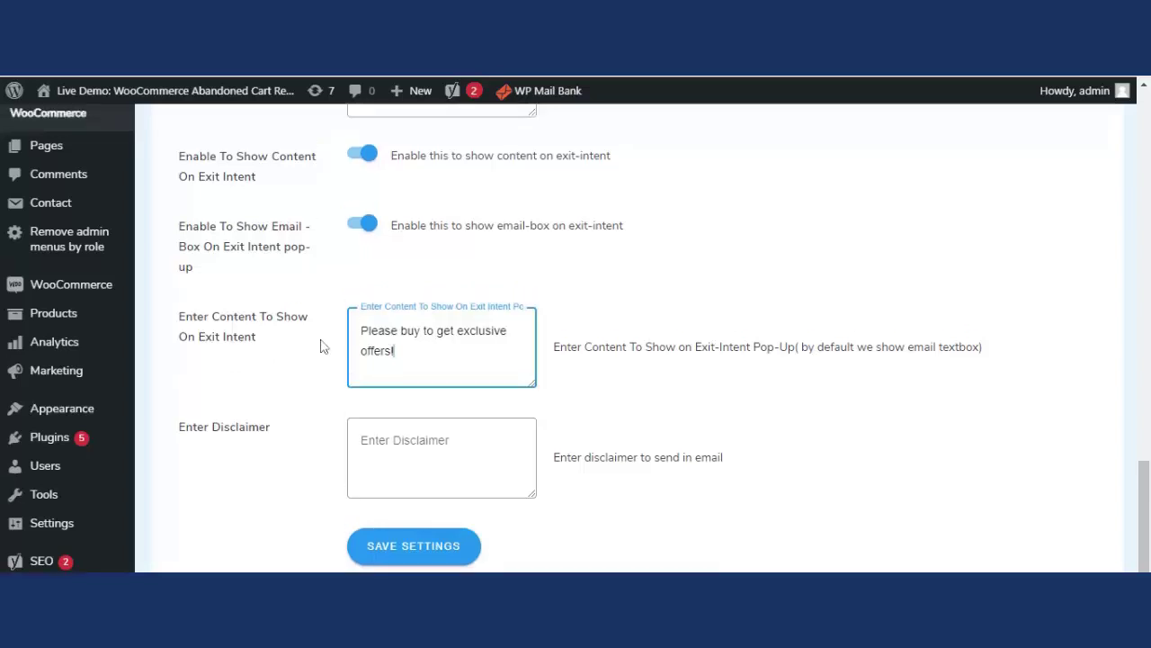
scroll(319, 342, up, 1)
scroll(313, 342, down, 1)
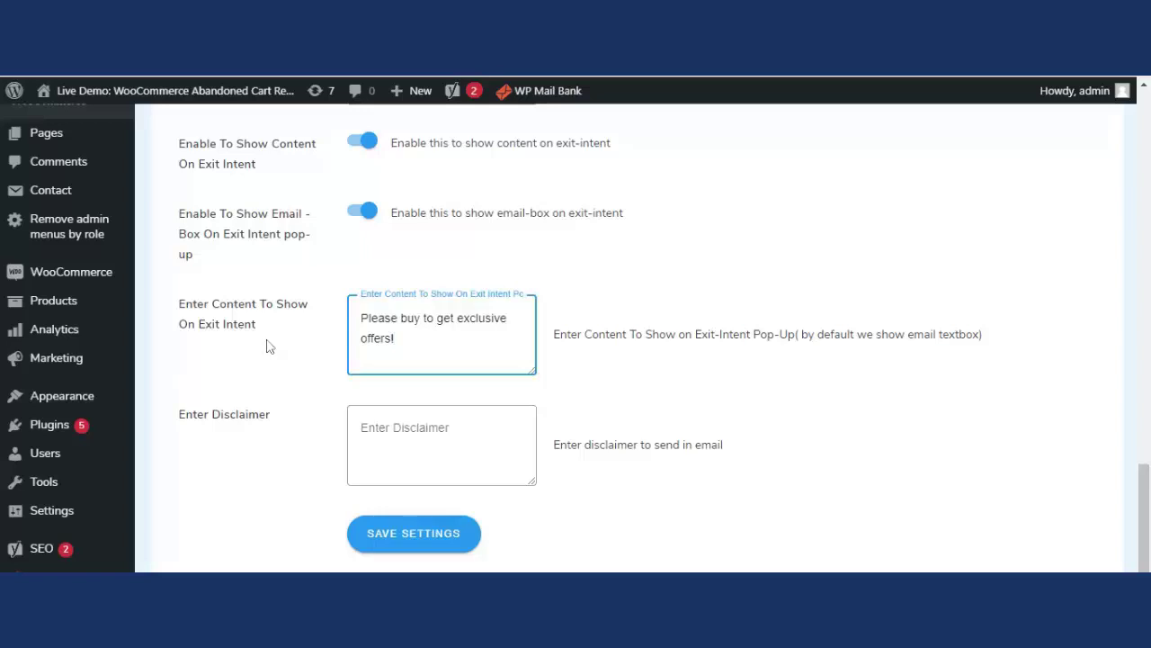
Step: Set the email disclaimer text to "please hurry coupon is waiting for you!"
scroll(290, 343, down, 1)
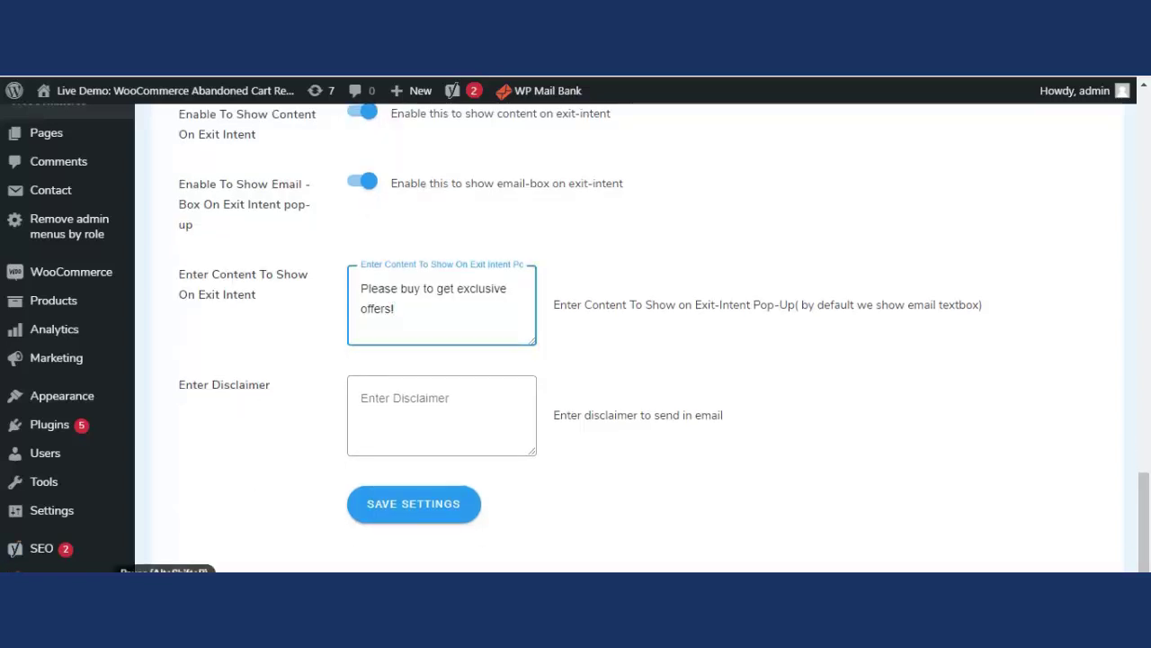
click(167, 577)
click(166, 577)
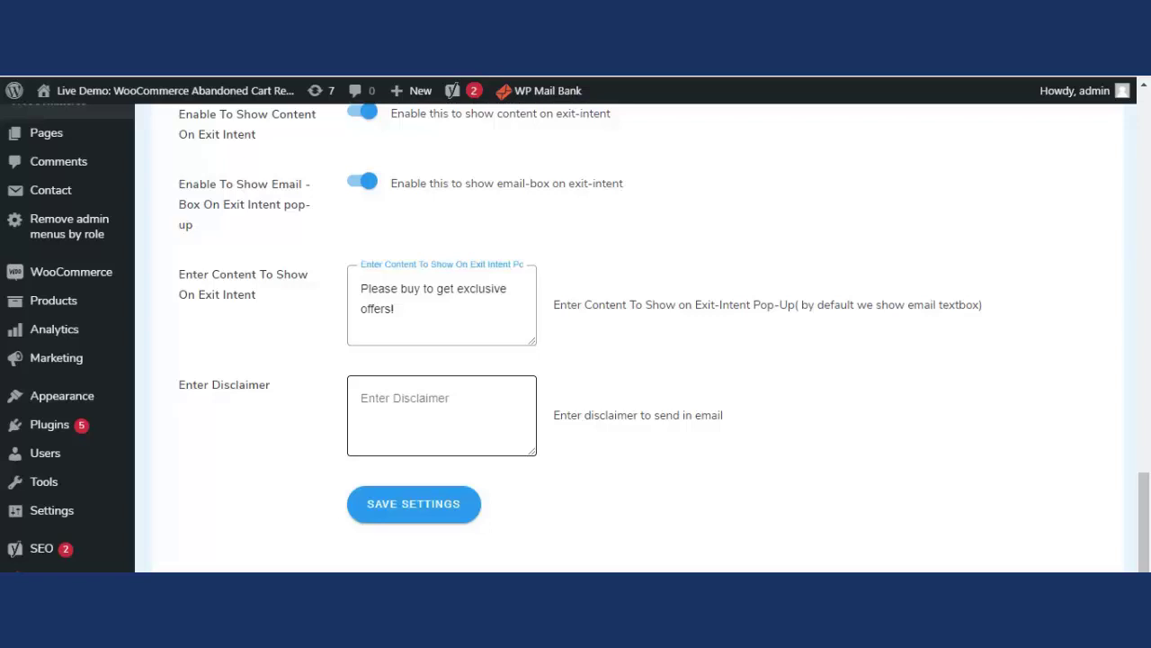
click(441, 414)
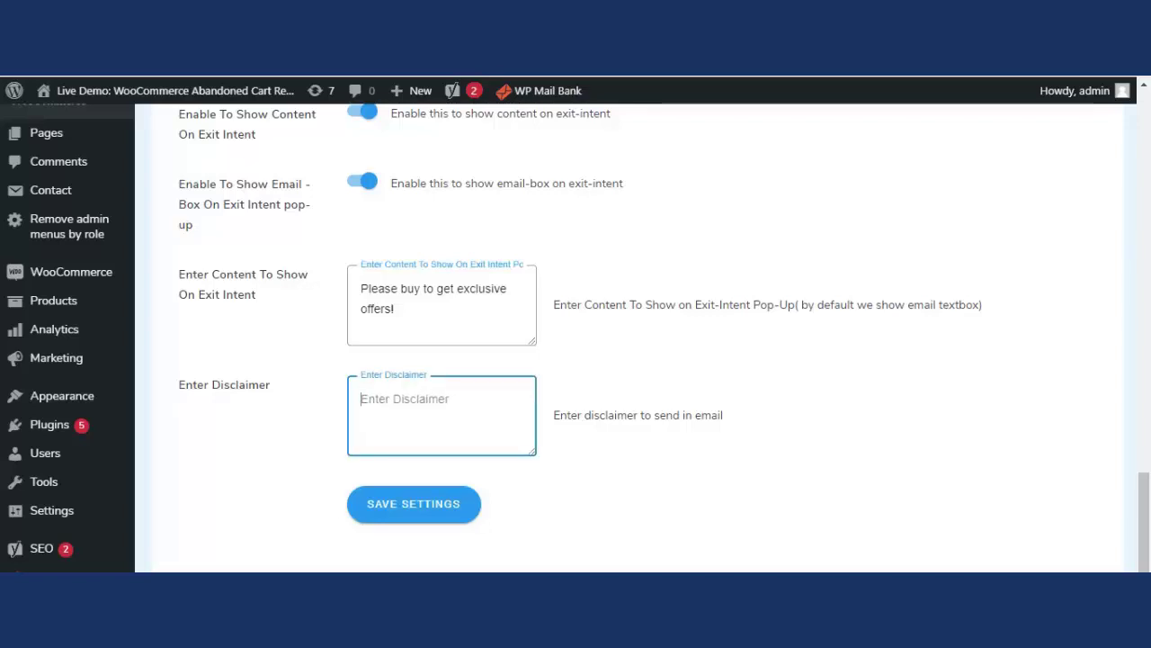
text(please)
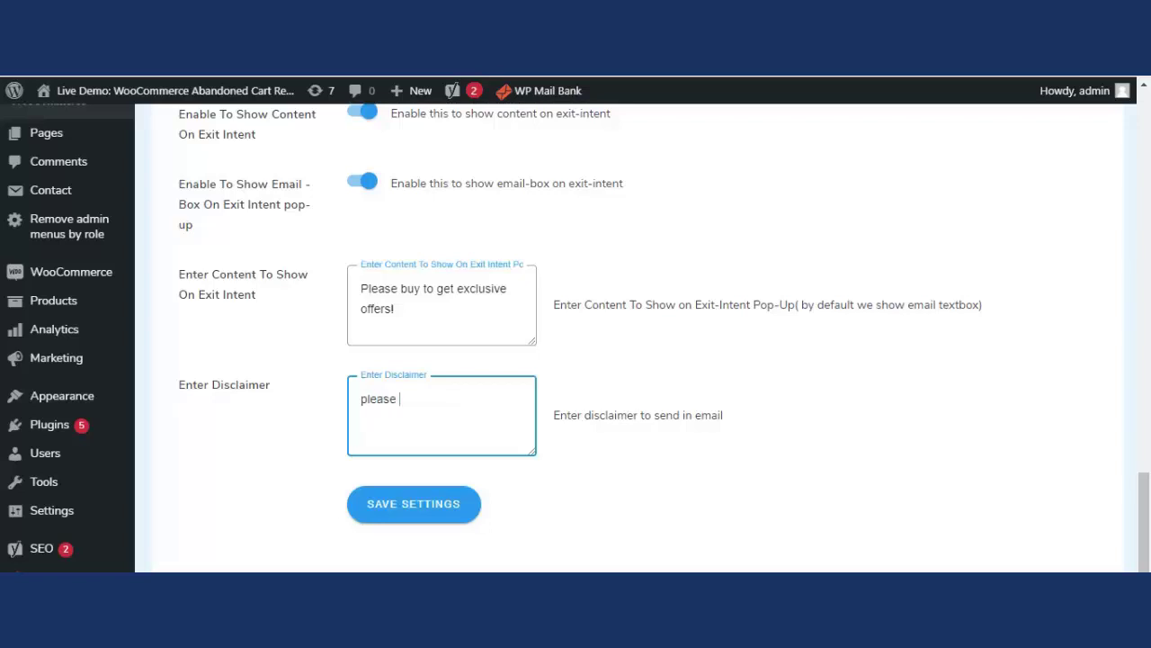
text( hurry coupon is wait)
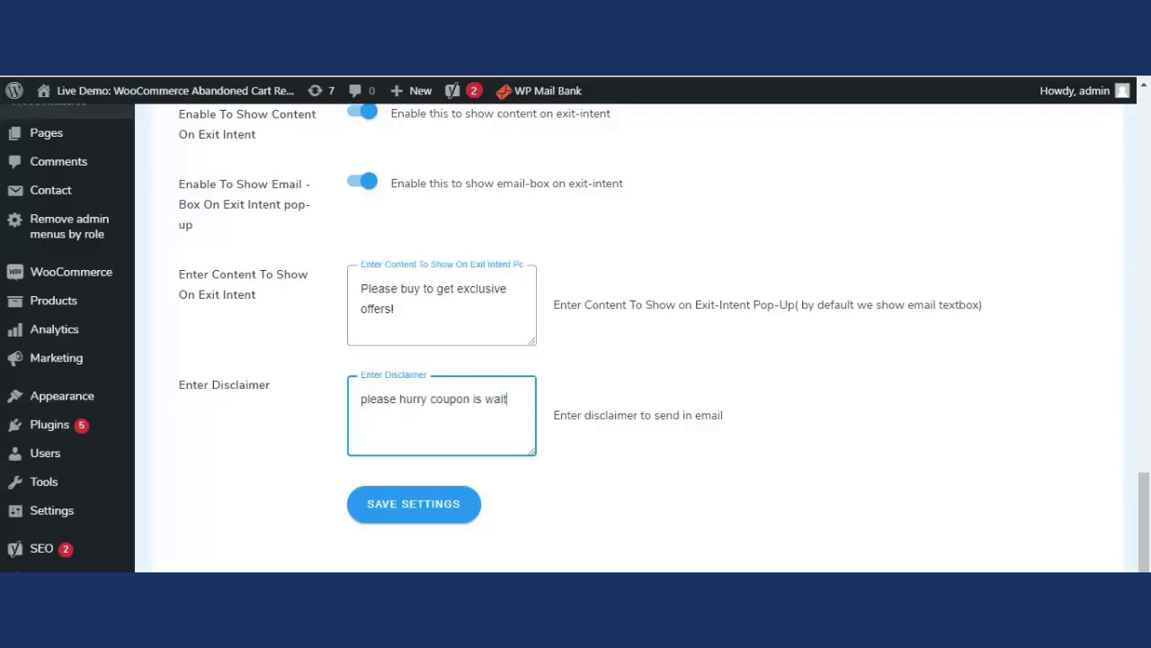
text(ing!)
key(BackSpace)
text(for you!)
click(596, 431)
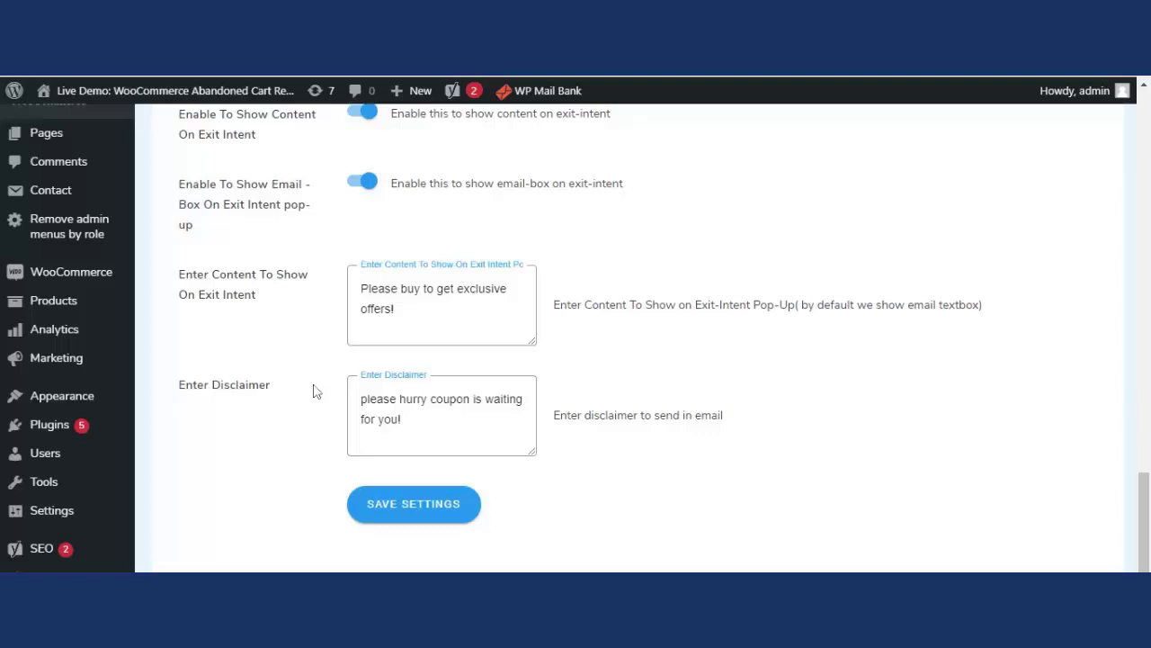
Step: Look over the exit-intent and coupon settings and save the general settings
scroll(319, 375, up, 1)
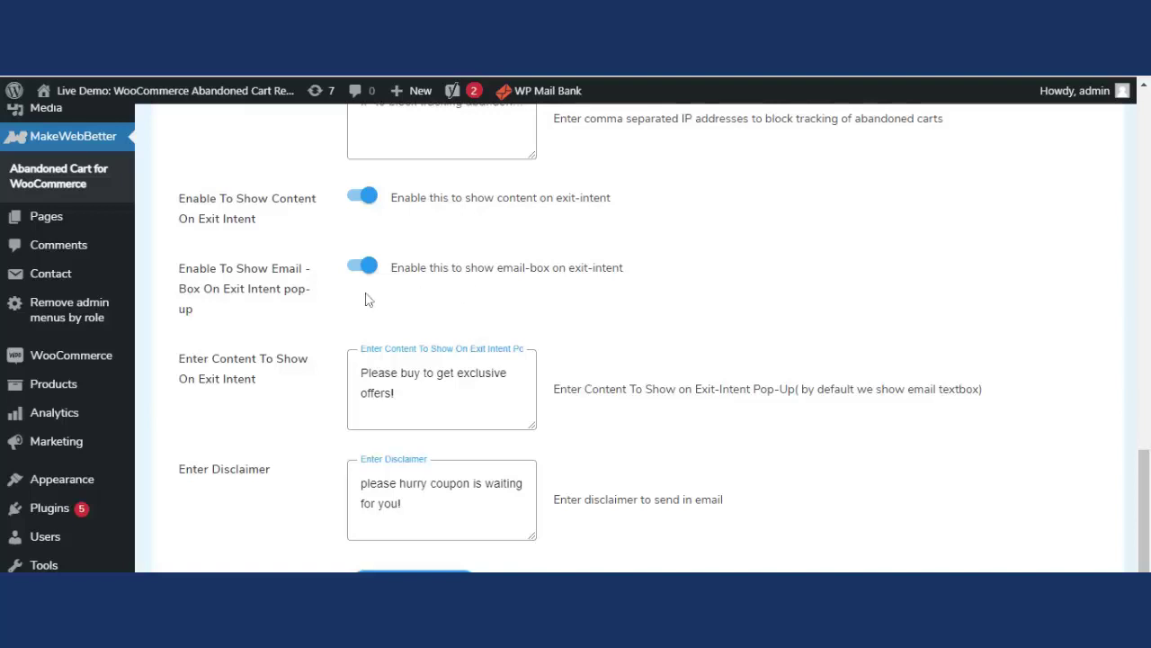
scroll(555, 306, down, 1)
scroll(565, 305, up, 2)
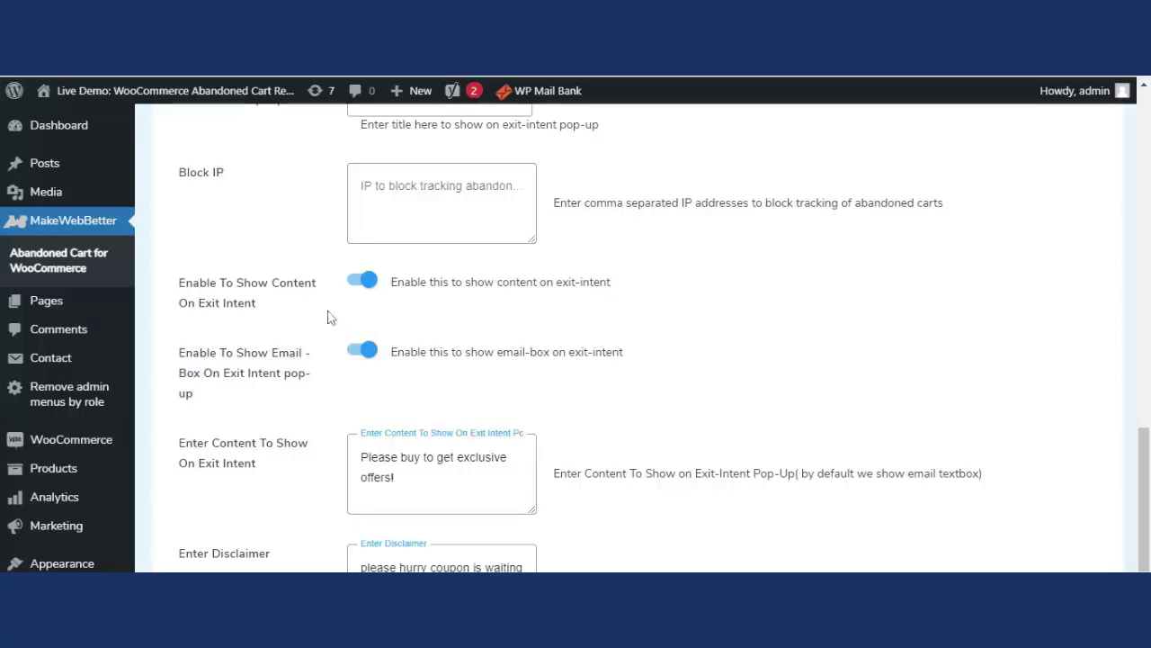
scroll(534, 323, down, 3)
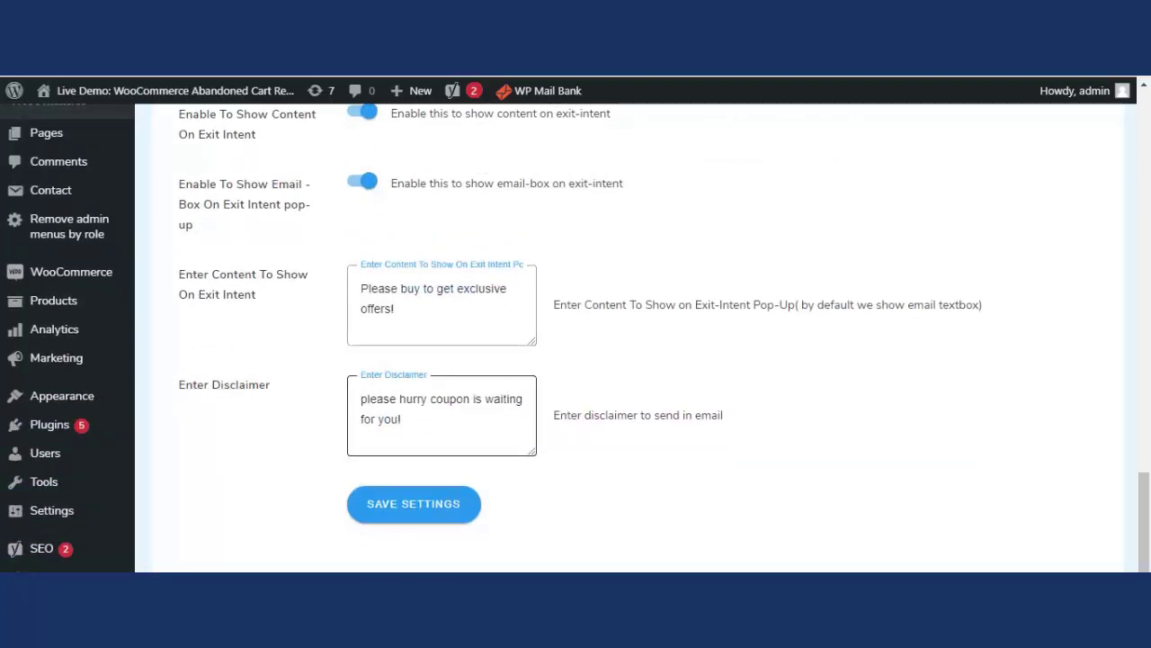
scroll(431, 403, up, 7)
scroll(428, 402, up, 7)
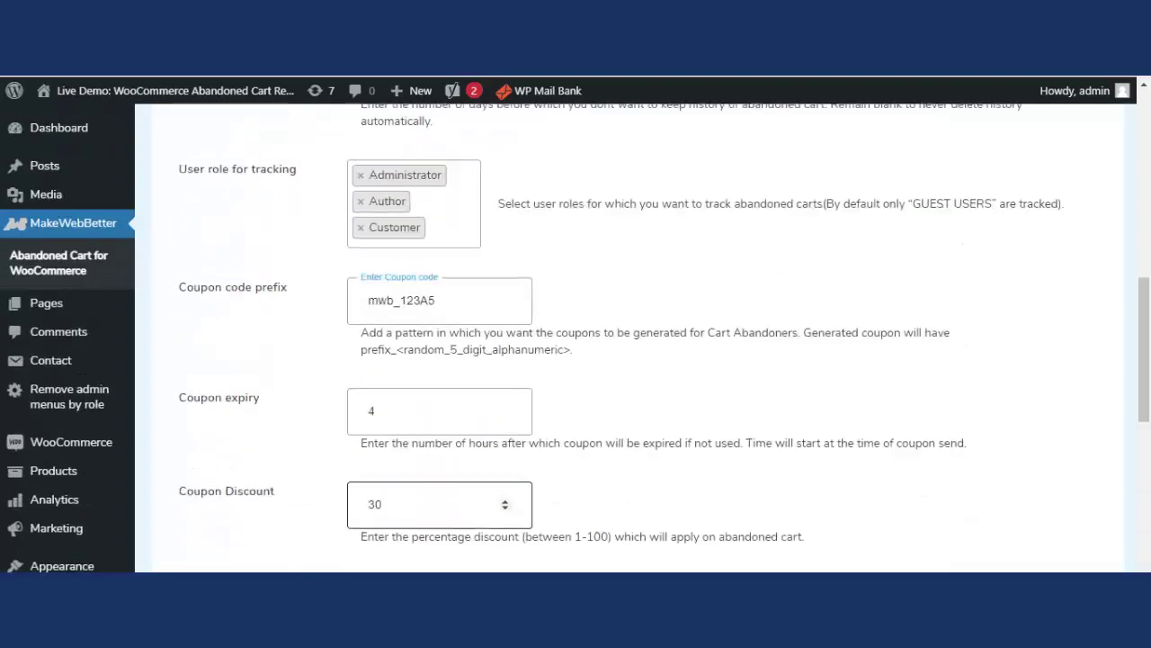
scroll(473, 280, down, 8)
scroll(474, 280, down, 6)
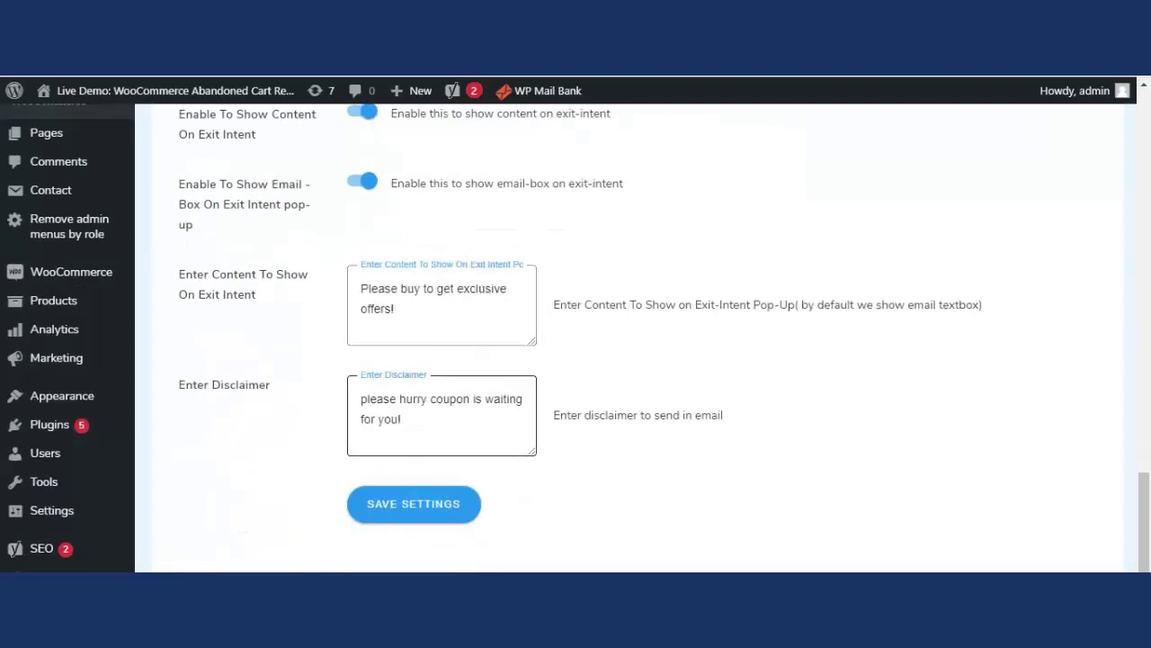
click(422, 508)
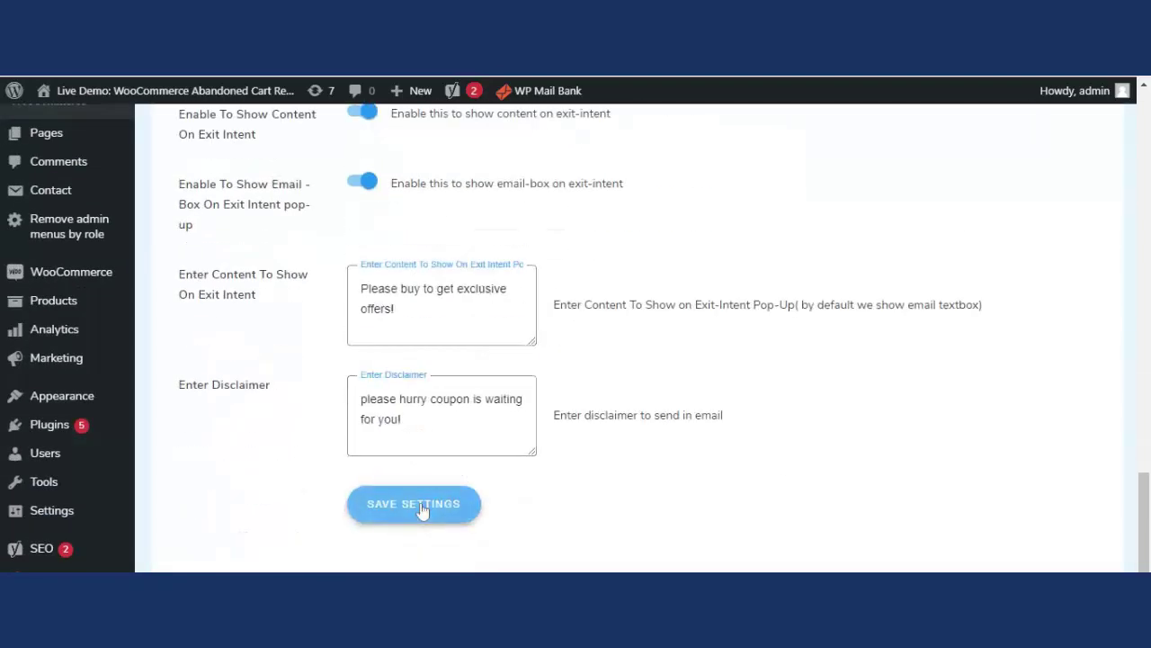
Step: Review the saved general settings, from the plugin and add-to-cart pop-up options through coupons and user roles to the exit-intent content and disclaimer
scroll(459, 441, down, 3)
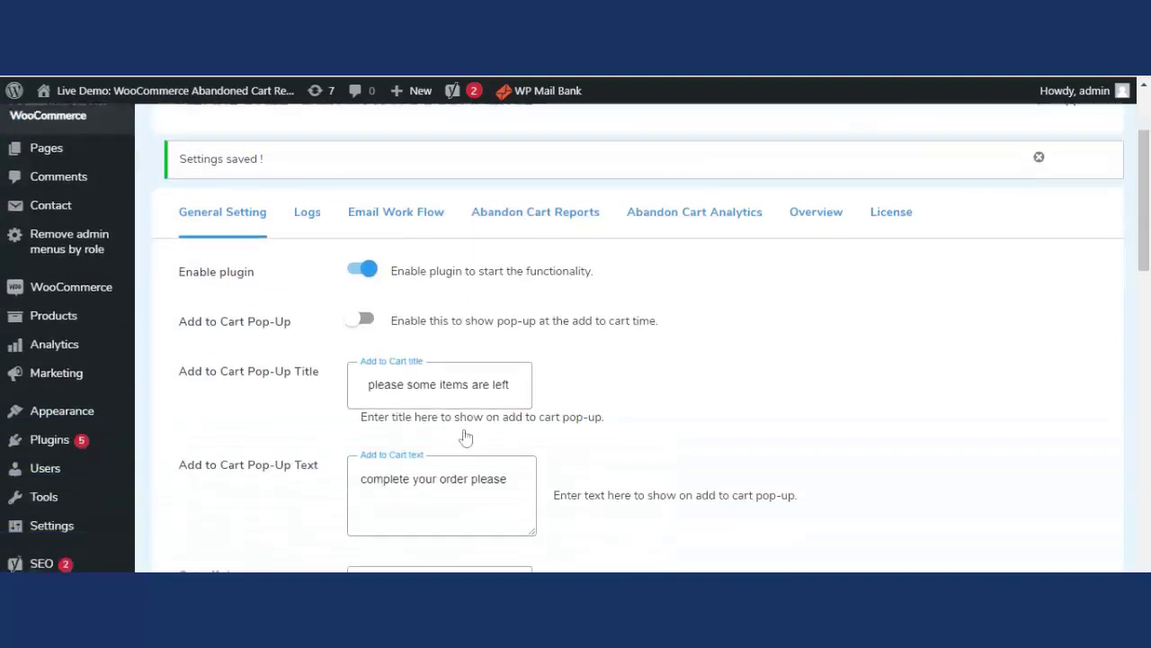
scroll(466, 438, down, 2)
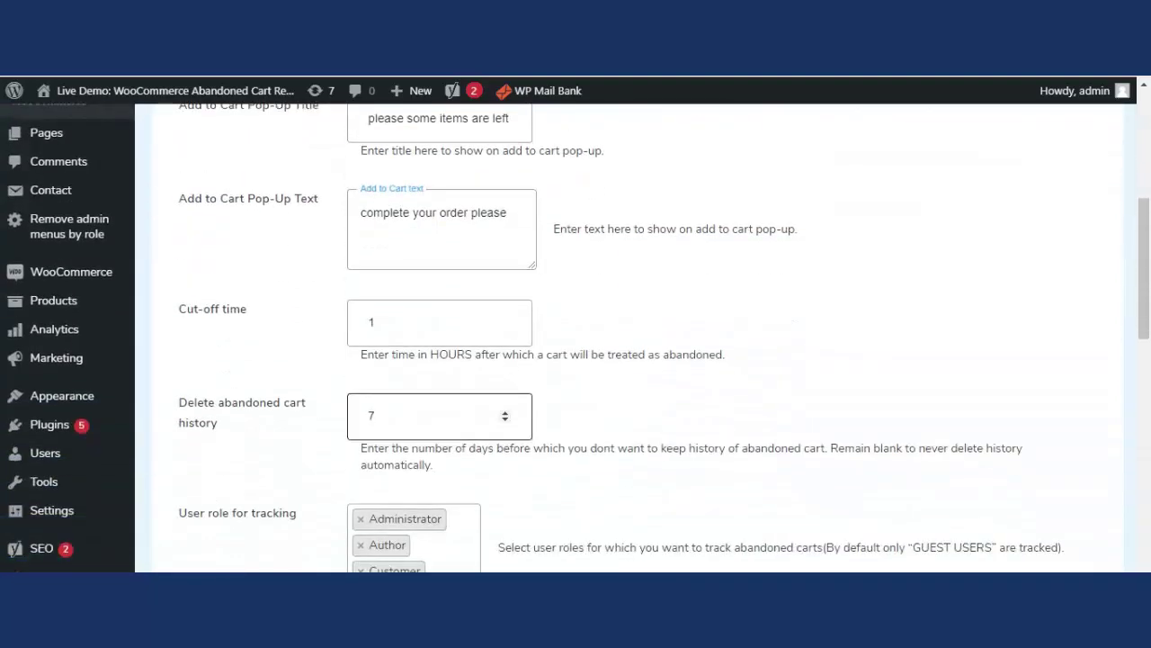
scroll(440, 415, down, 2)
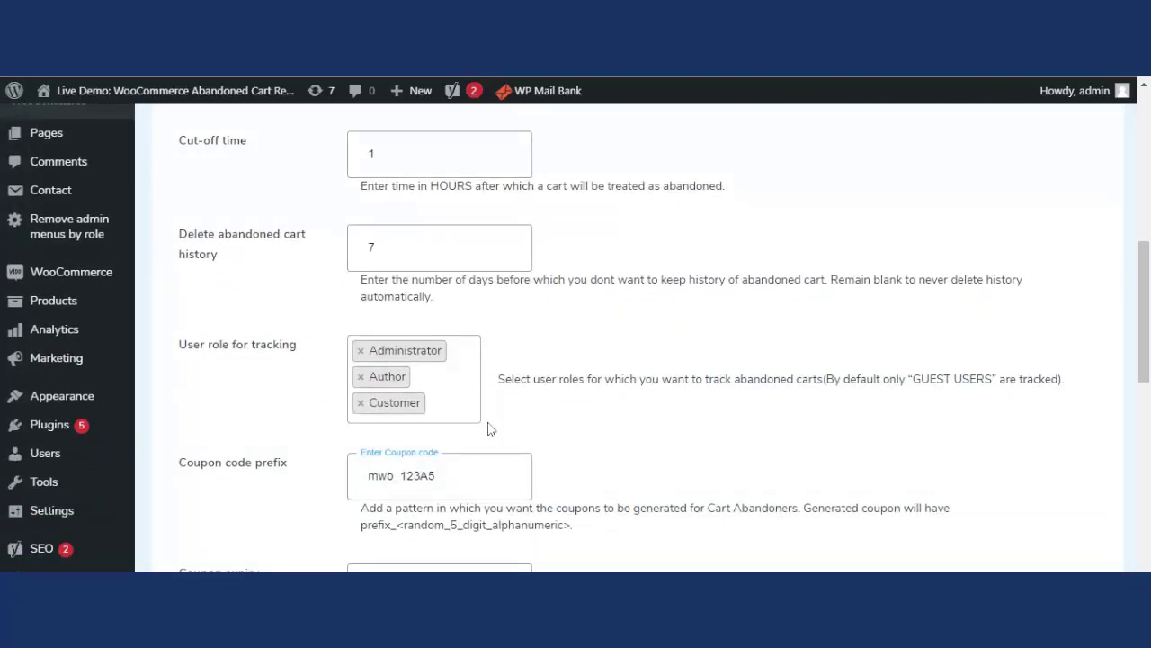
scroll(491, 429, up, 7)
scroll(444, 419, down, 6)
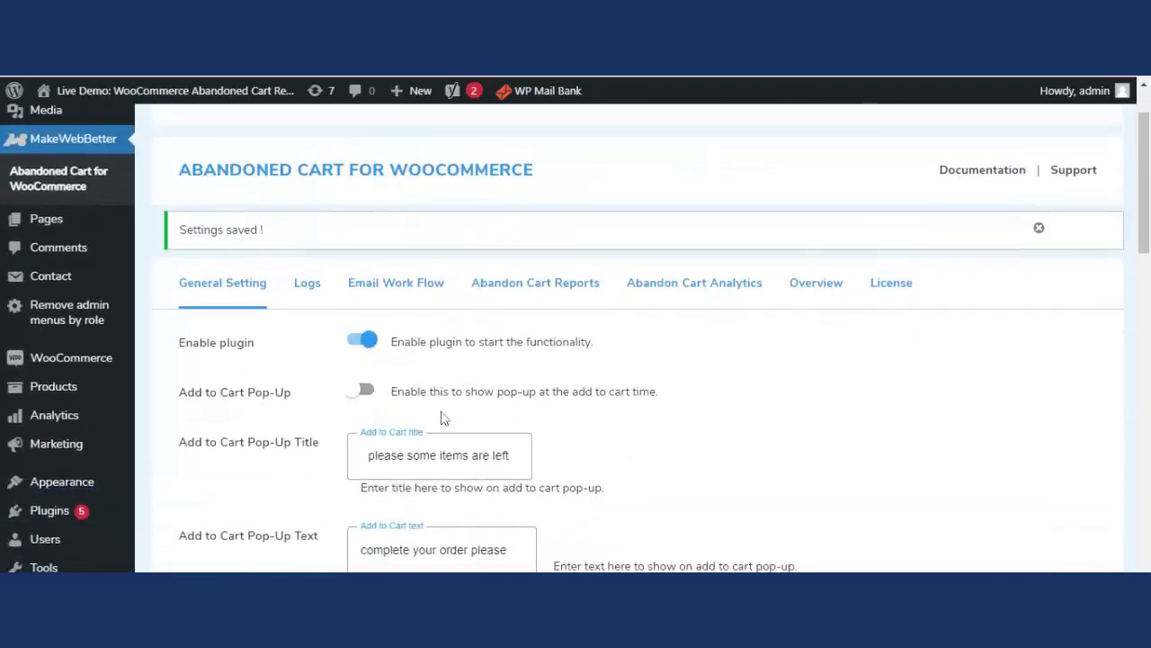
scroll(279, 391, down, 6)
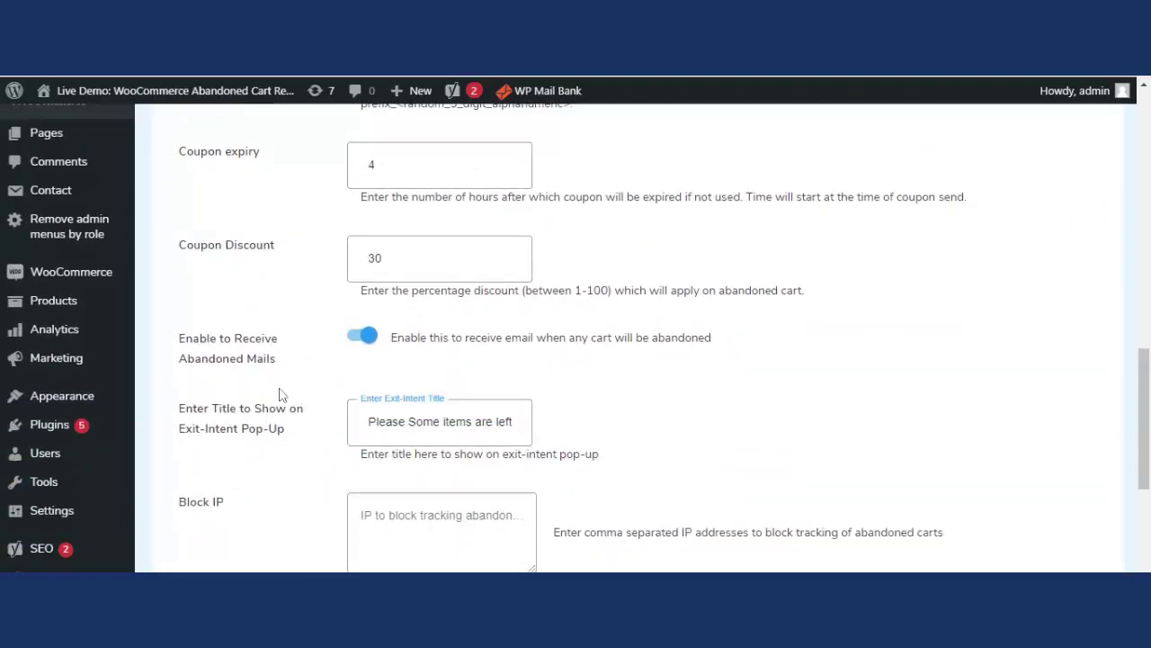
scroll(368, 439, down, 2)
scroll(368, 440, up, 8)
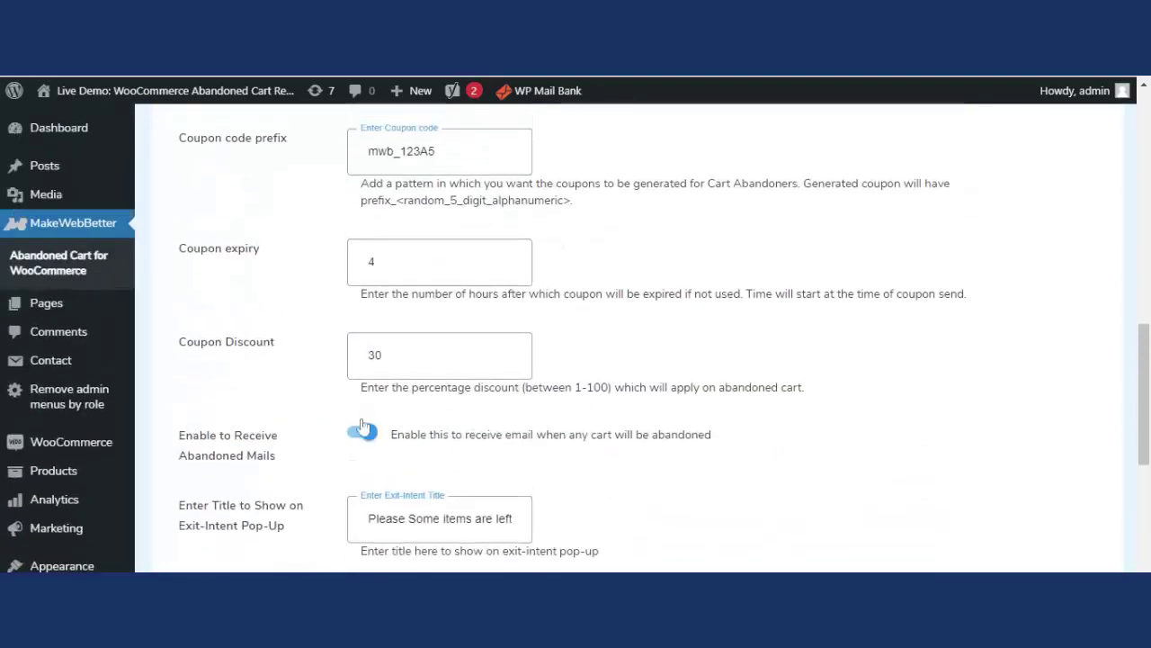
scroll(340, 385, up, 4)
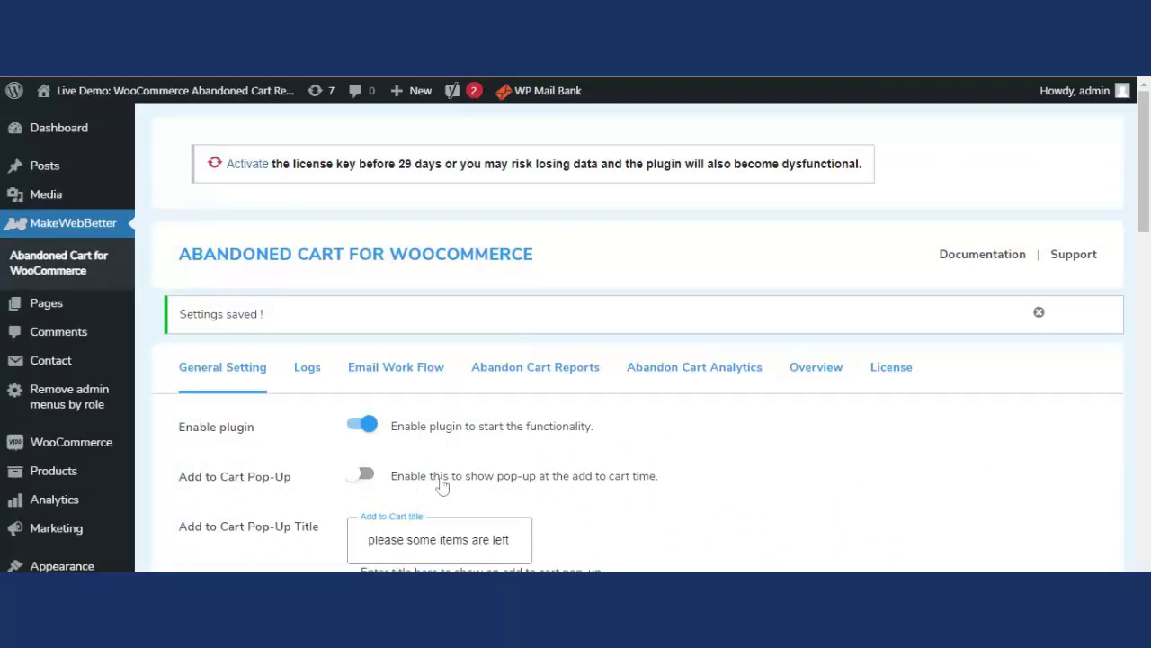
scroll(441, 484, down, 1)
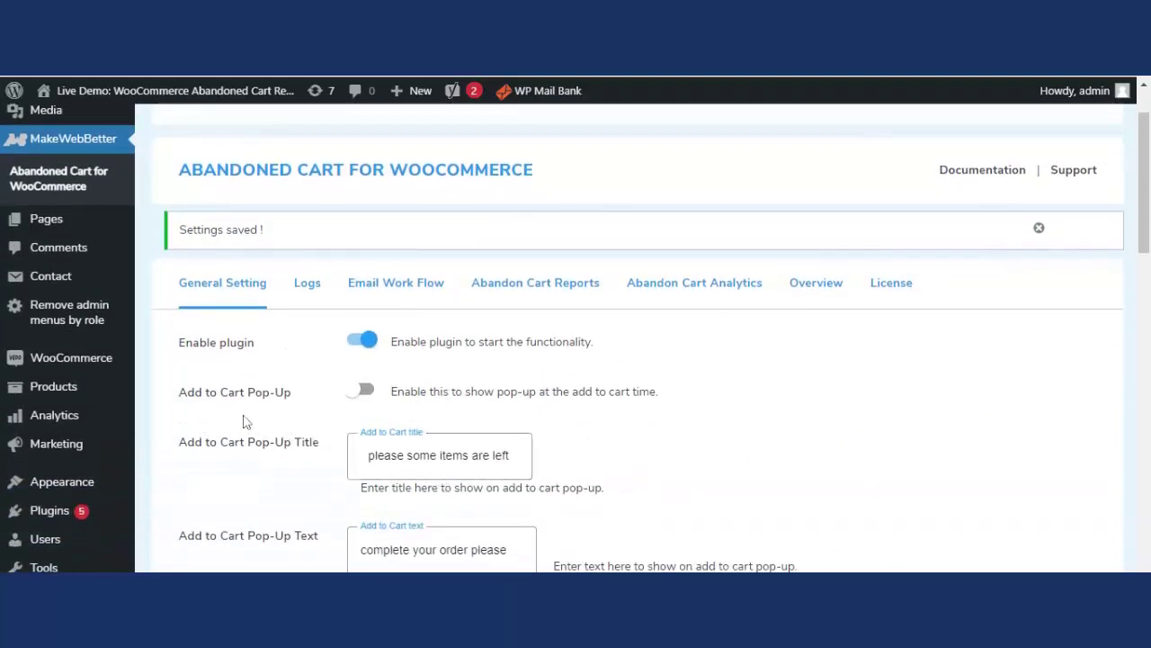
scroll(363, 445, down, 2)
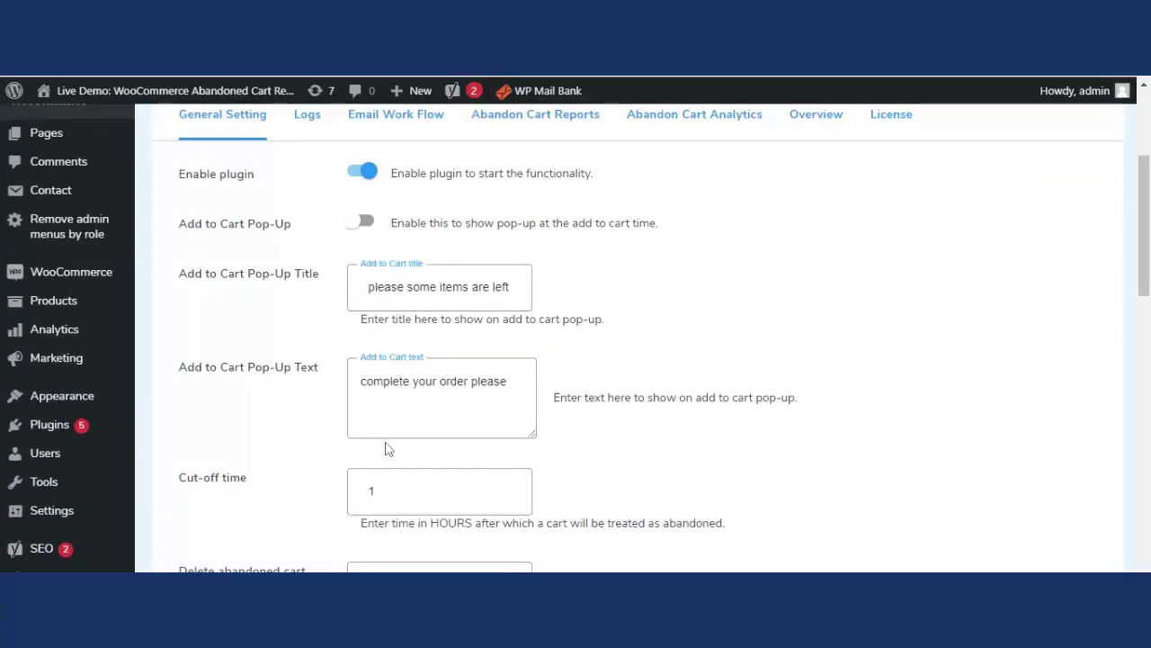
scroll(386, 449, down, 3)
scroll(387, 450, down, 12)
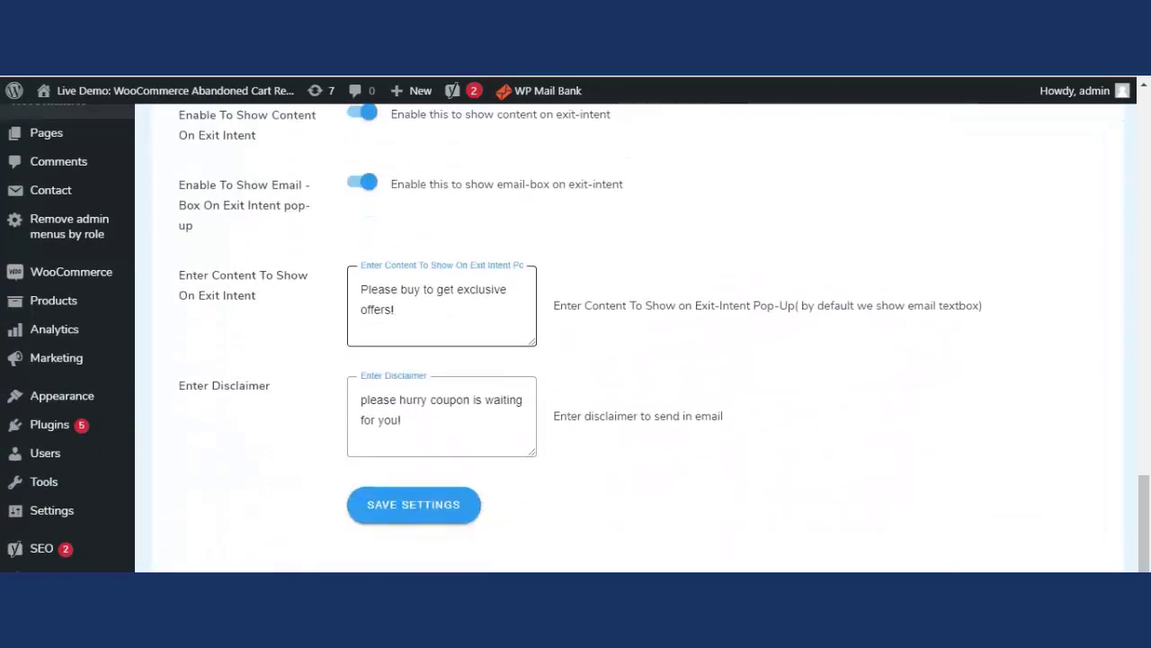
scroll(289, 481, up, 3)
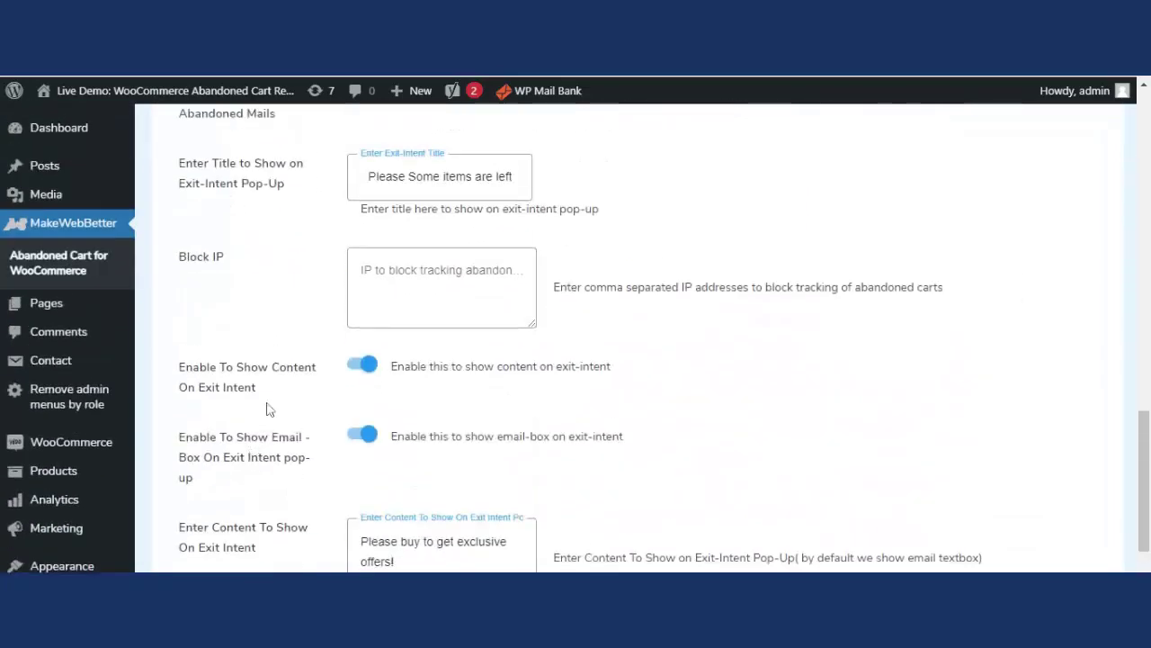
scroll(267, 409, up, 8)
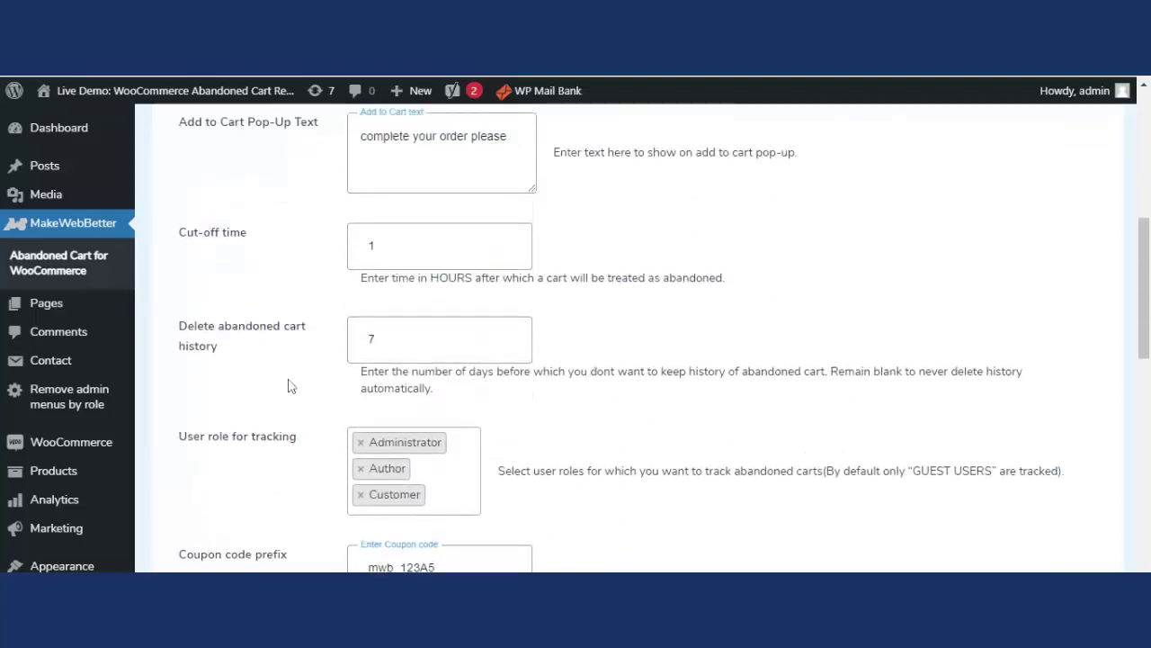
scroll(292, 386, up, 4)
scroll(297, 380, up, 2)
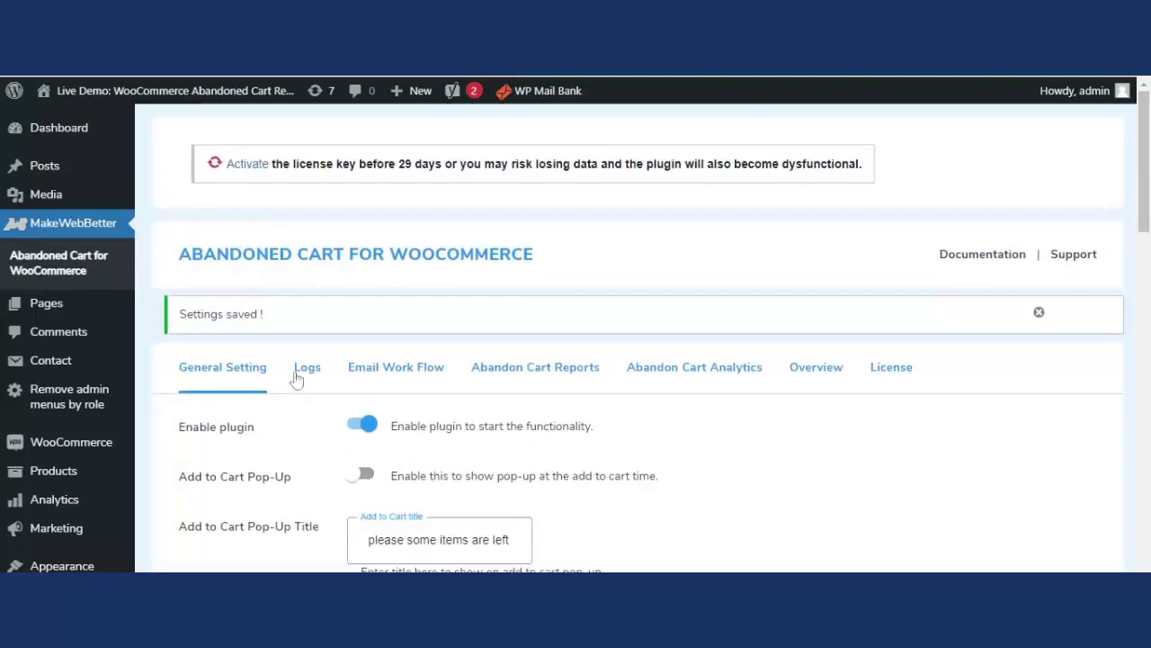
Step: Open the email workflow settings and examine each workflow step's initiate time, mail subject and content
click(409, 374)
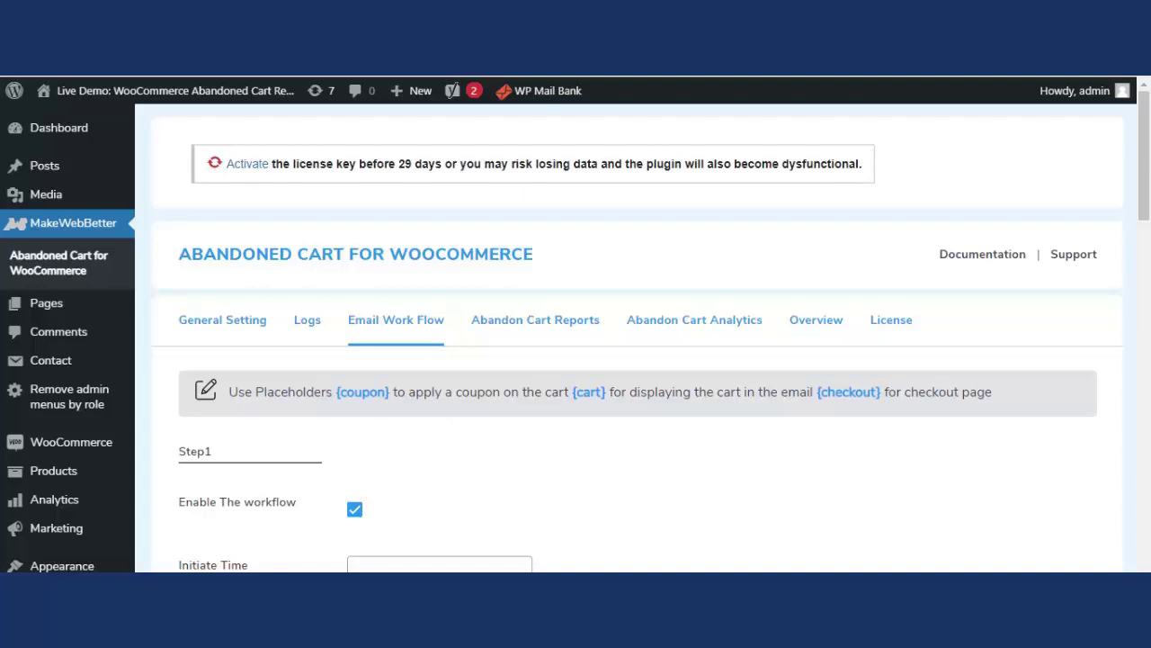
scroll(483, 431, down, 3)
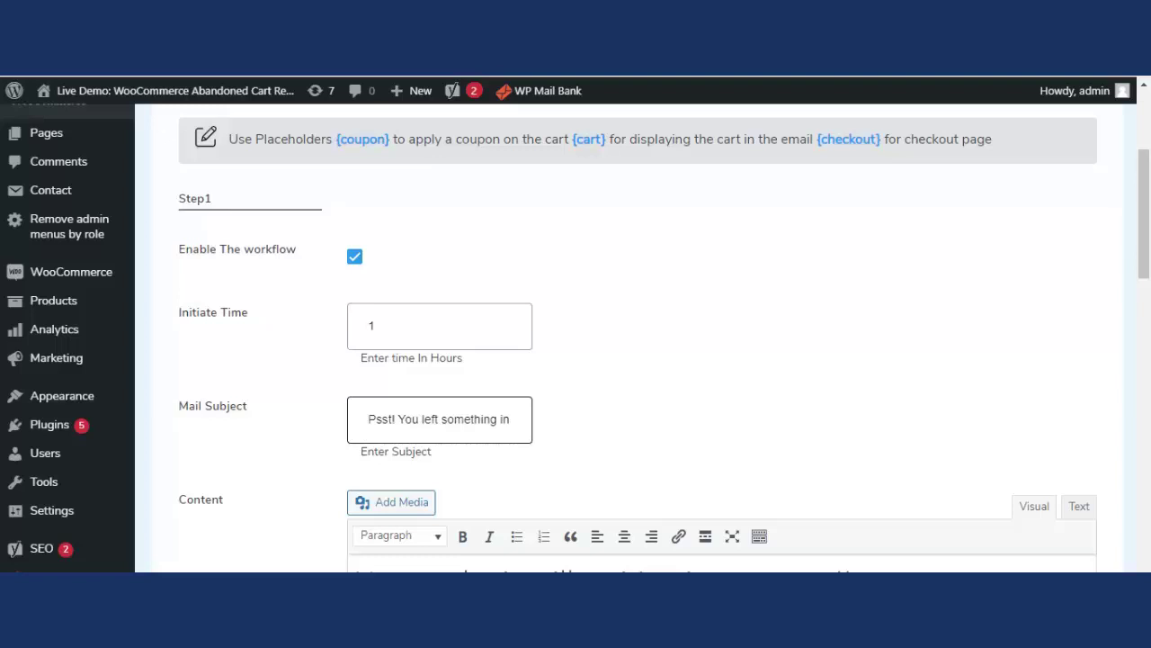
scroll(412, 439, down, 10)
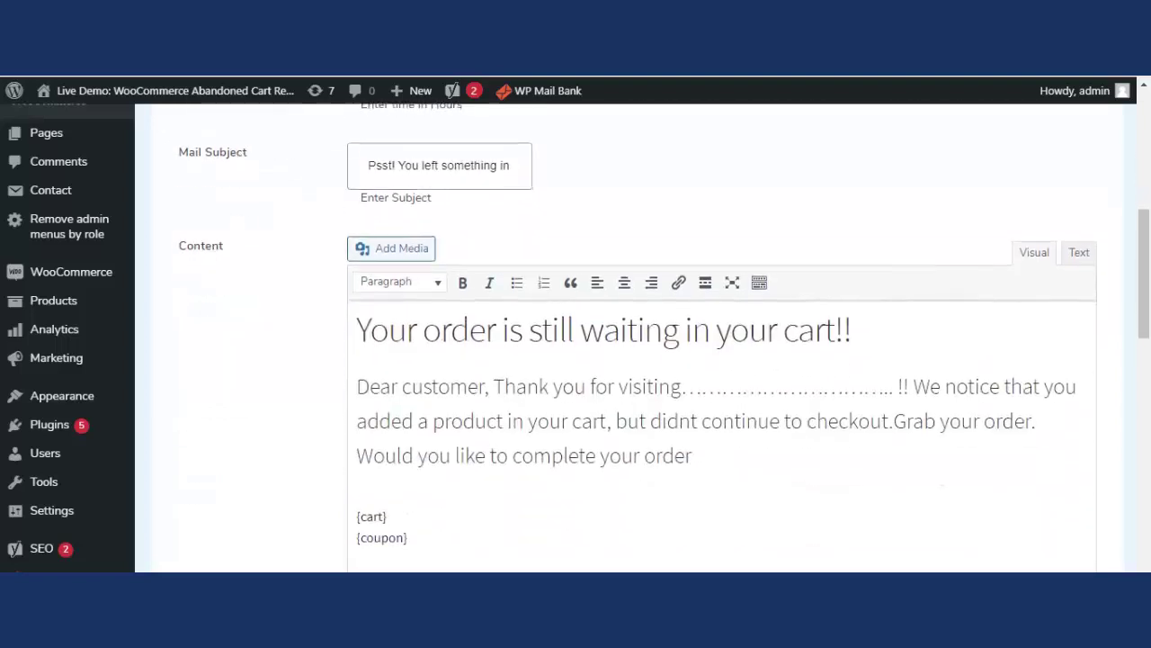
scroll(412, 439, down, 8)
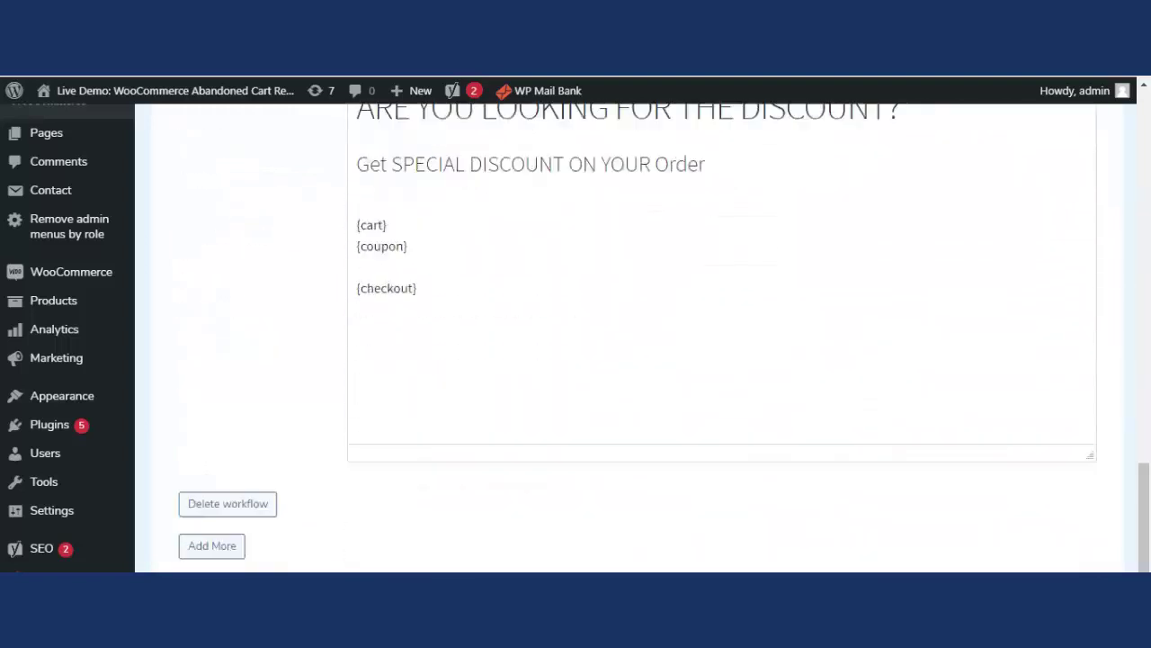
Step: Add two more workflow steps at the end of the email workflow
scroll(305, 455, up, 2)
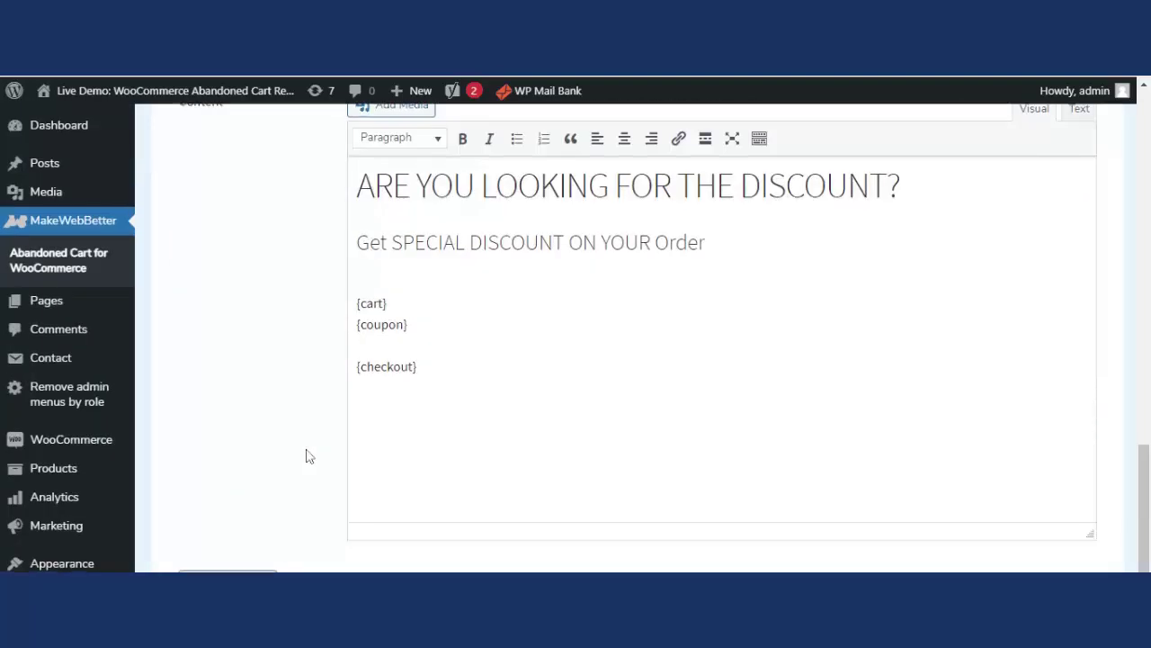
scroll(305, 455, down, 2)
click(233, 446)
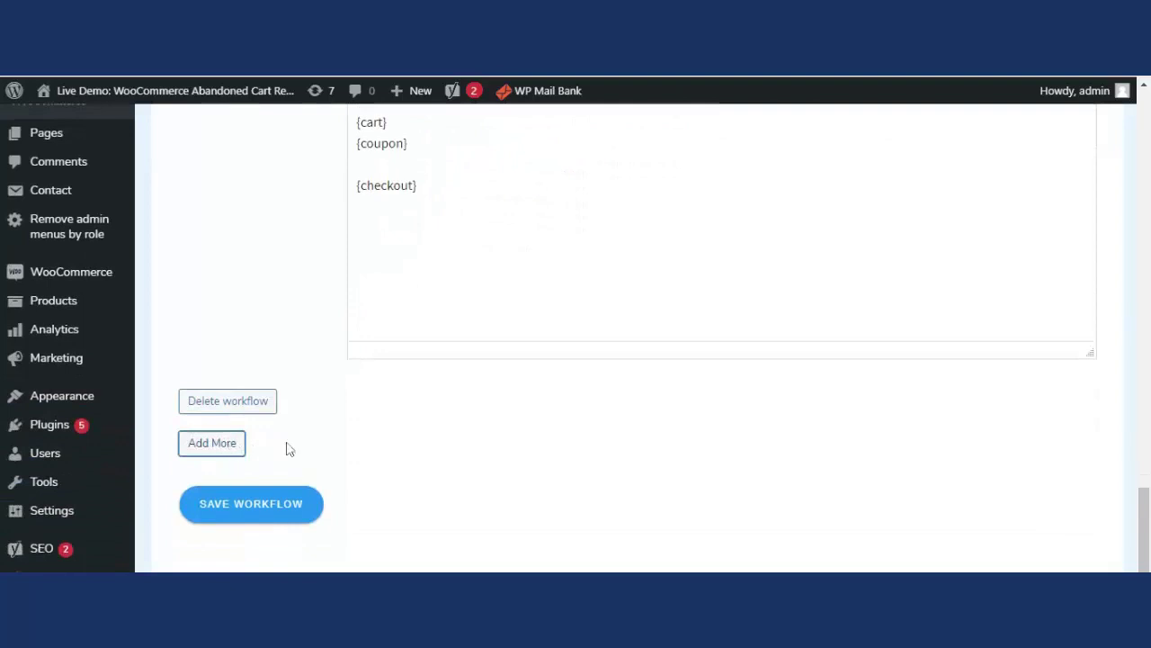
scroll(353, 435, down, 3)
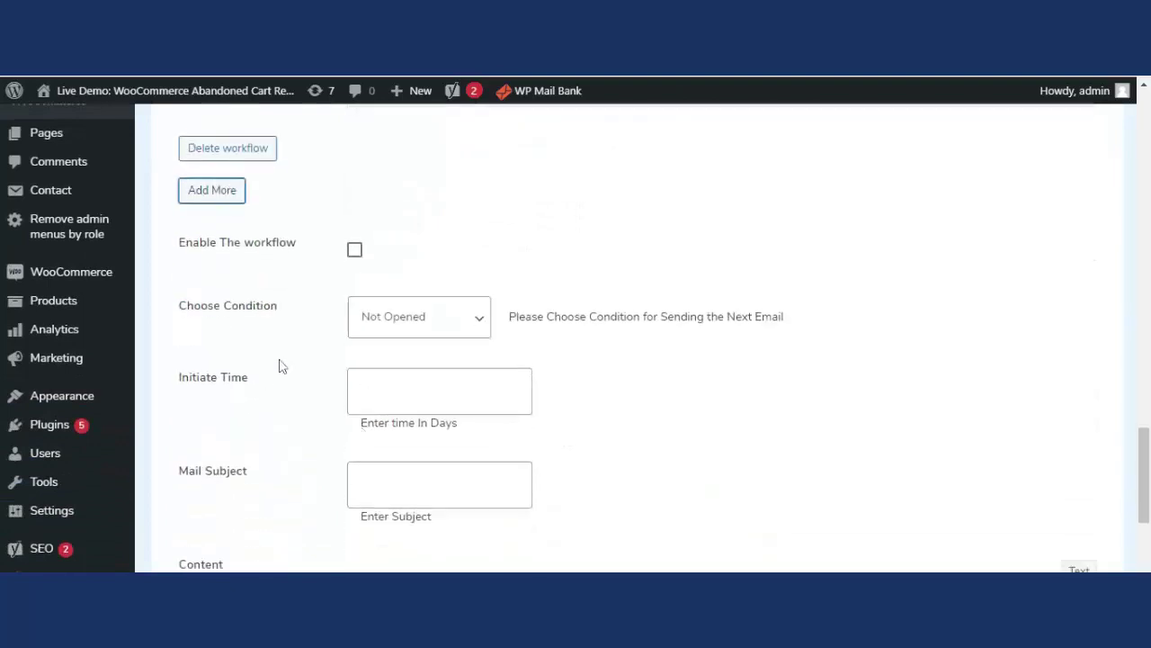
scroll(424, 261, down, 4)
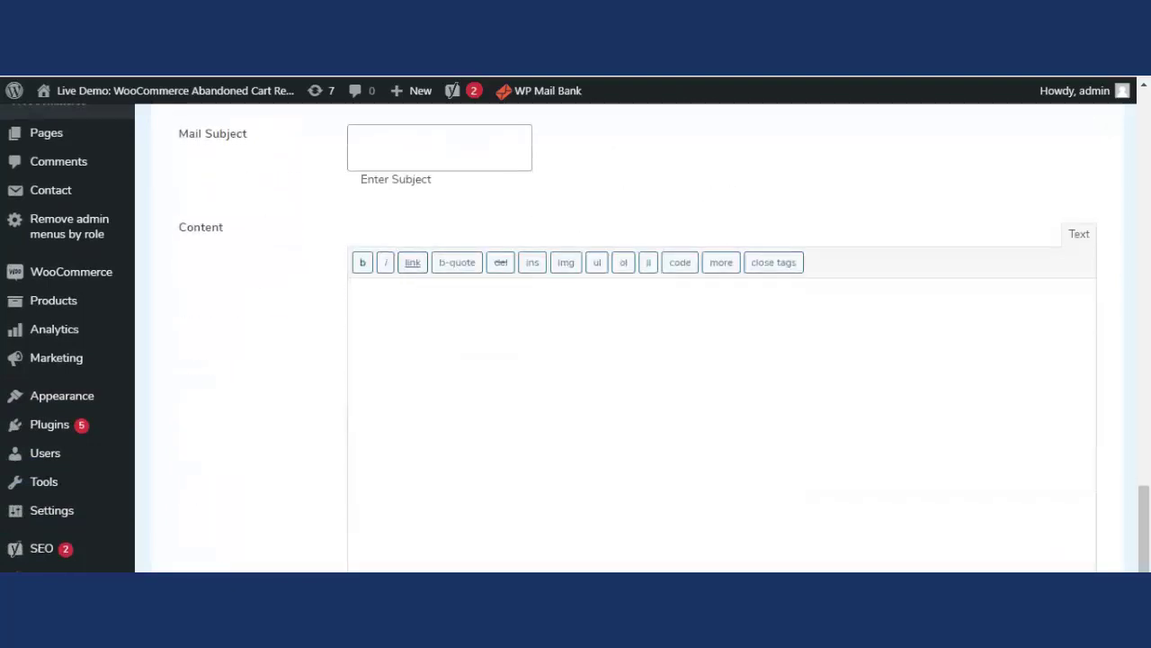
scroll(367, 352, up, 8)
scroll(329, 368, down, 3)
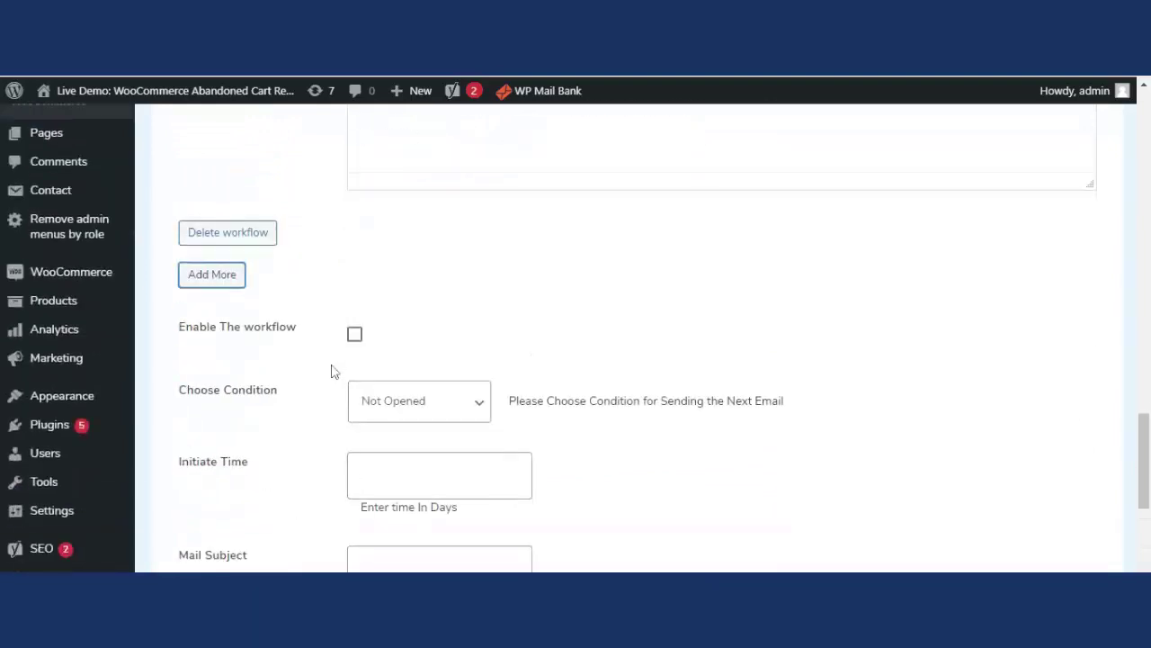
click(210, 275)
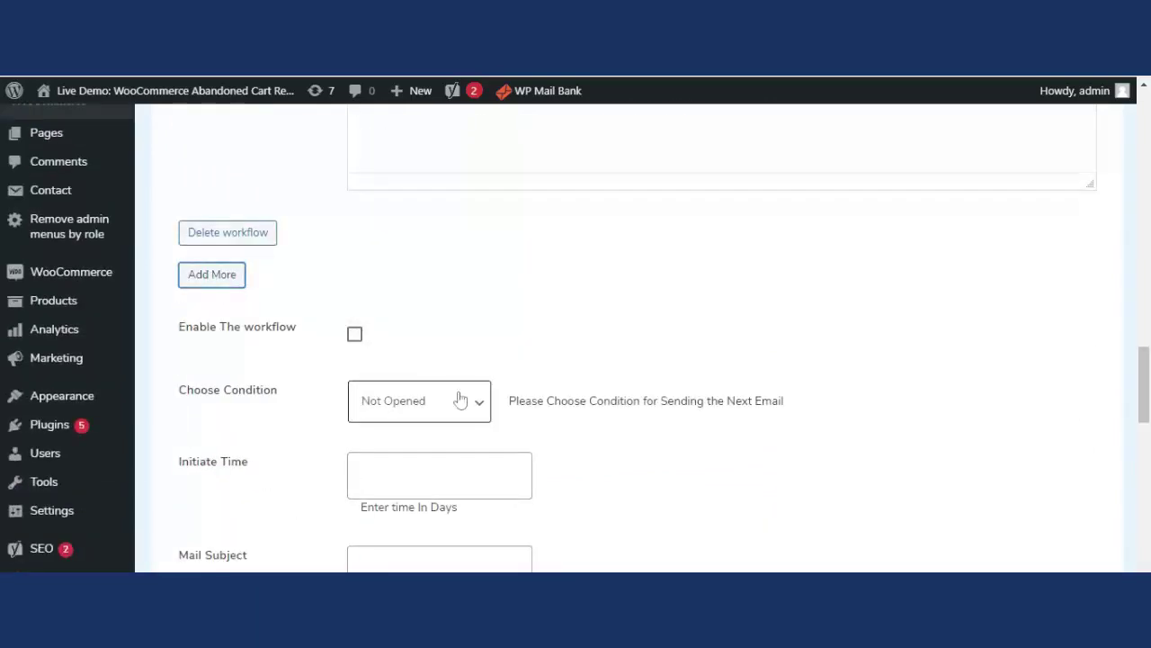
Step: Examine the added blank workflow fields and the Step1 and Step2 initiate times, mail subjects, content and placeholders
scroll(499, 399, down, 6)
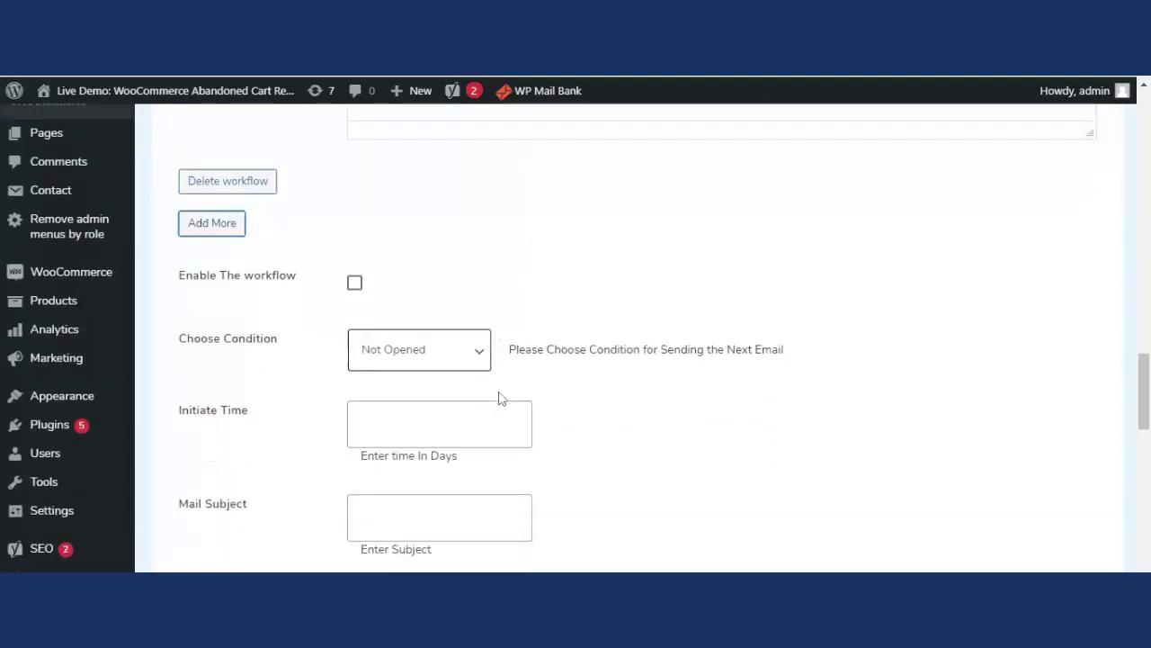
scroll(381, 405, up, 5)
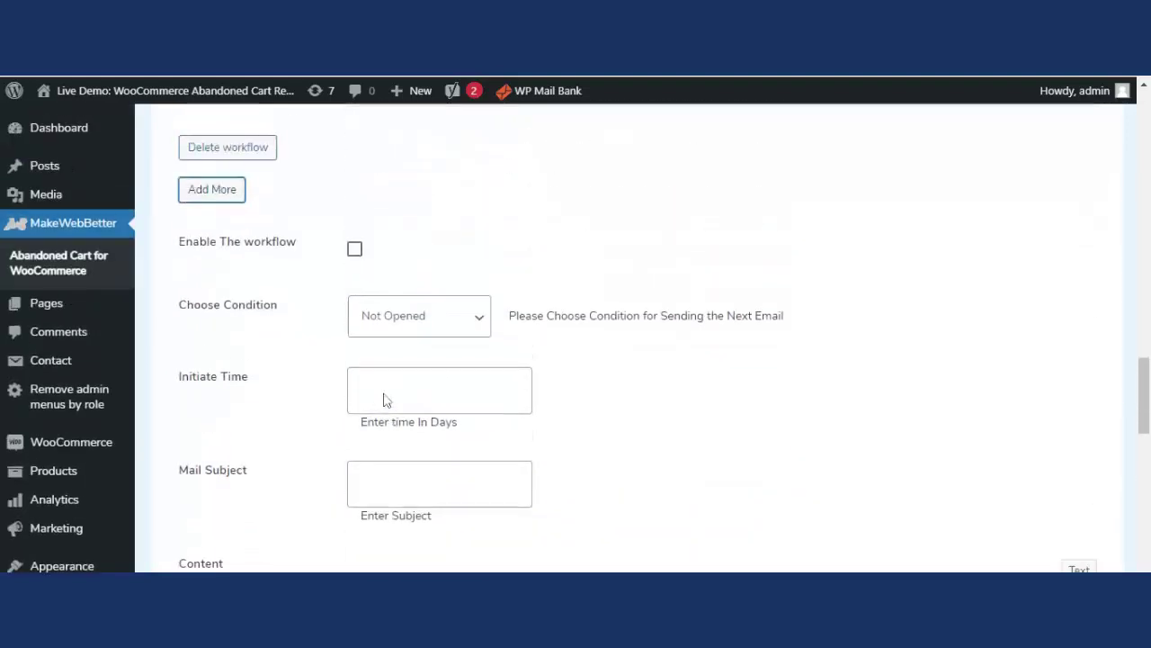
scroll(506, 390, down, 1)
scroll(458, 370, down, 2)
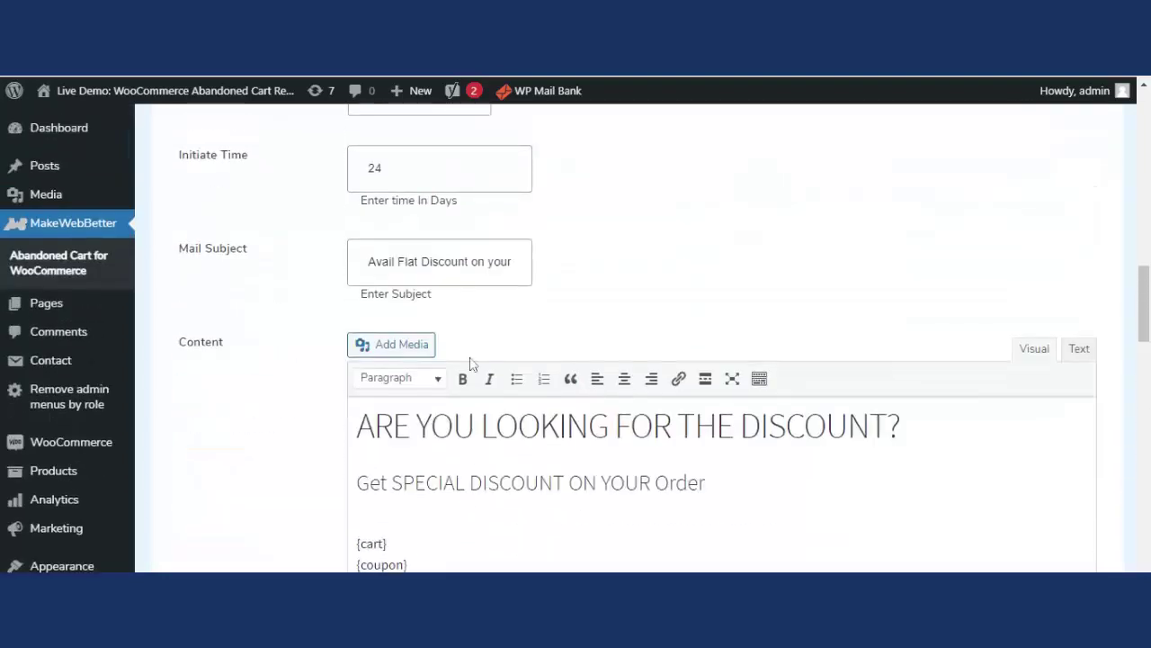
scroll(470, 362, up, 1)
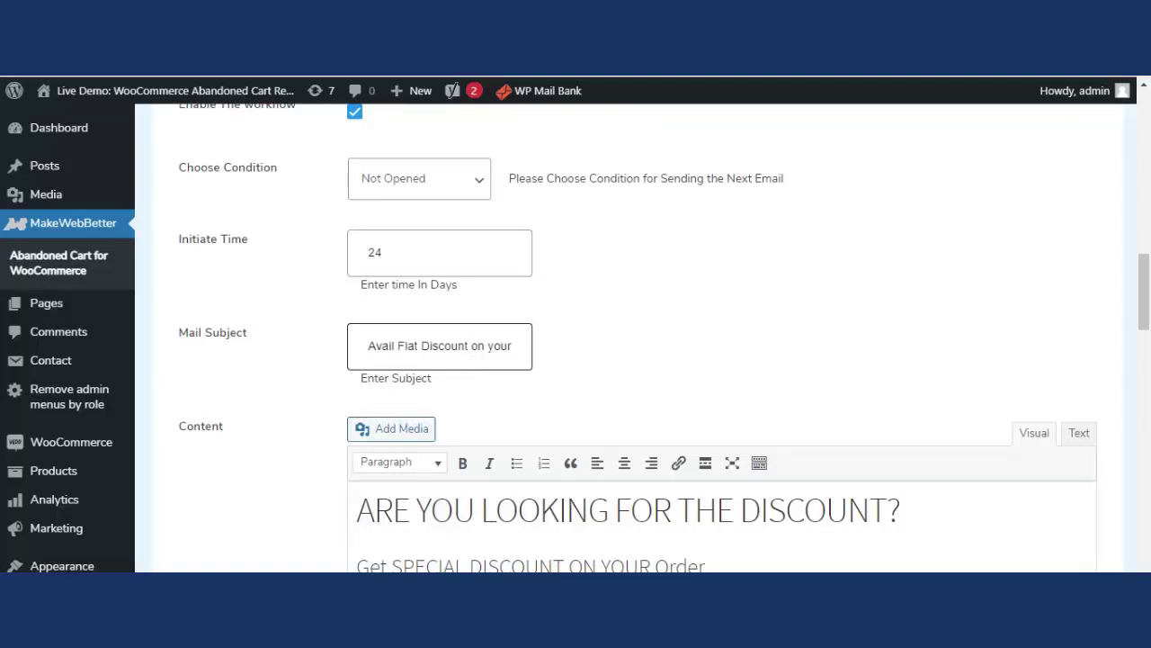
scroll(463, 237, up, 15)
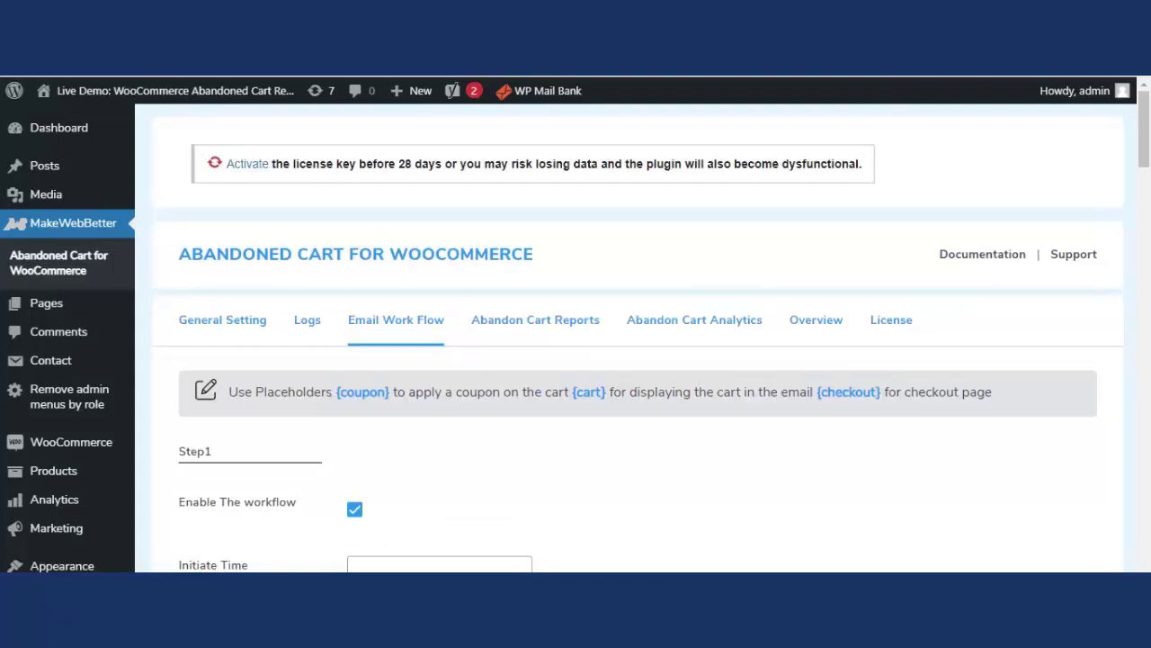
scroll(581, 514, down, 8)
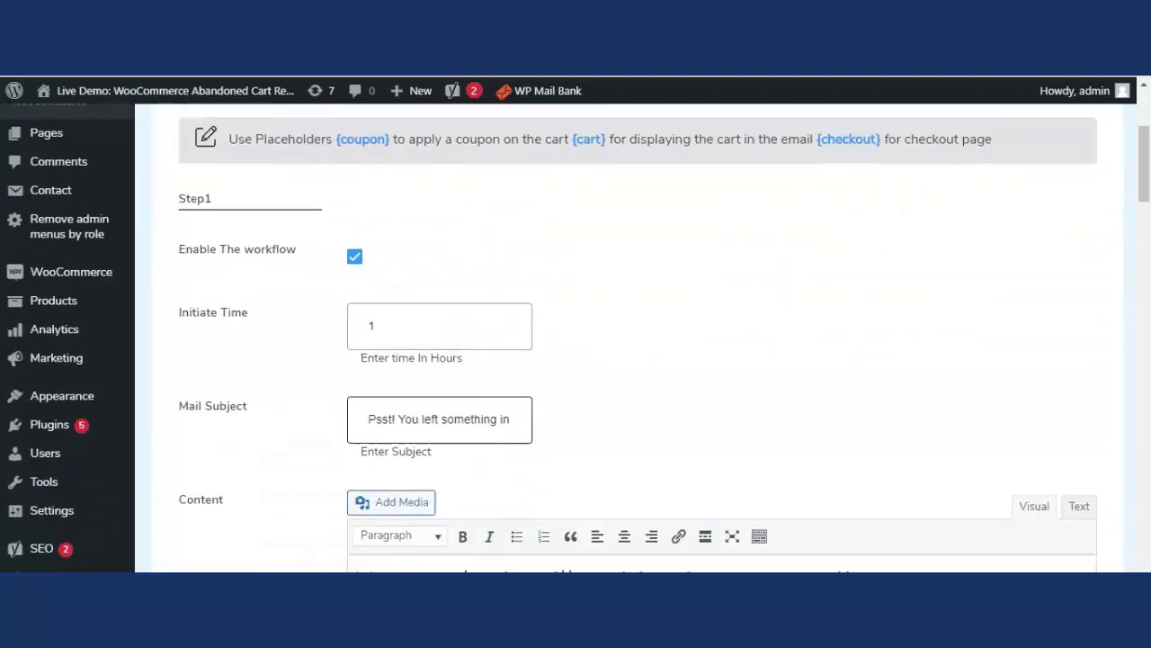
scroll(398, 483, down, 3)
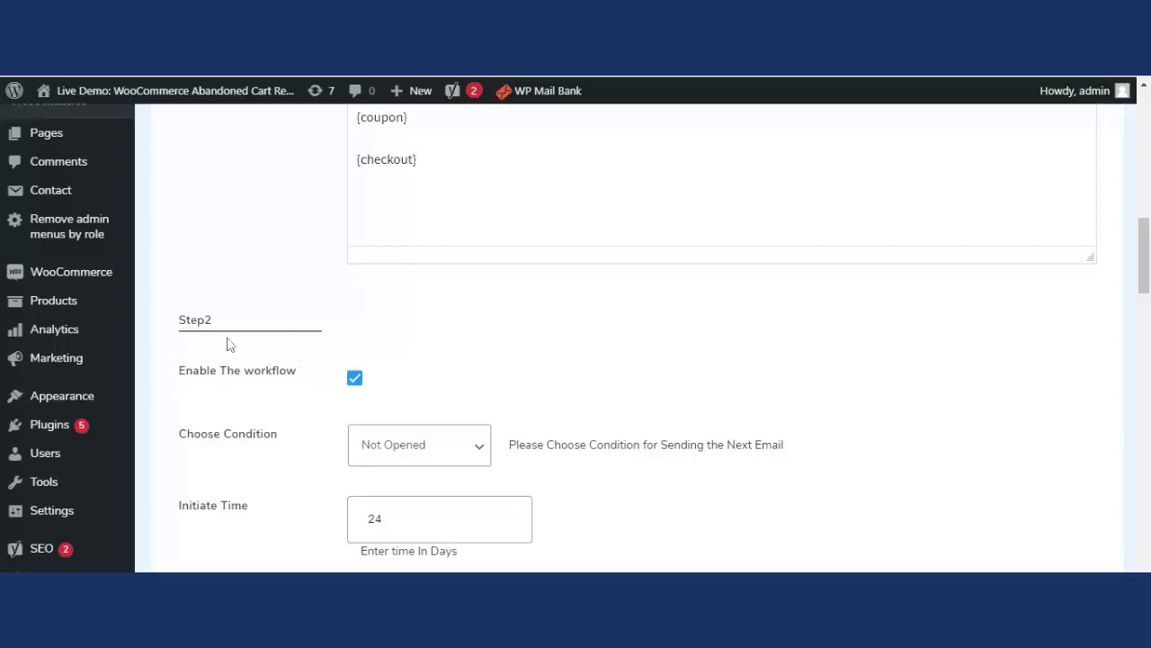
scroll(338, 349, up, 2)
scroll(338, 349, up, 2)
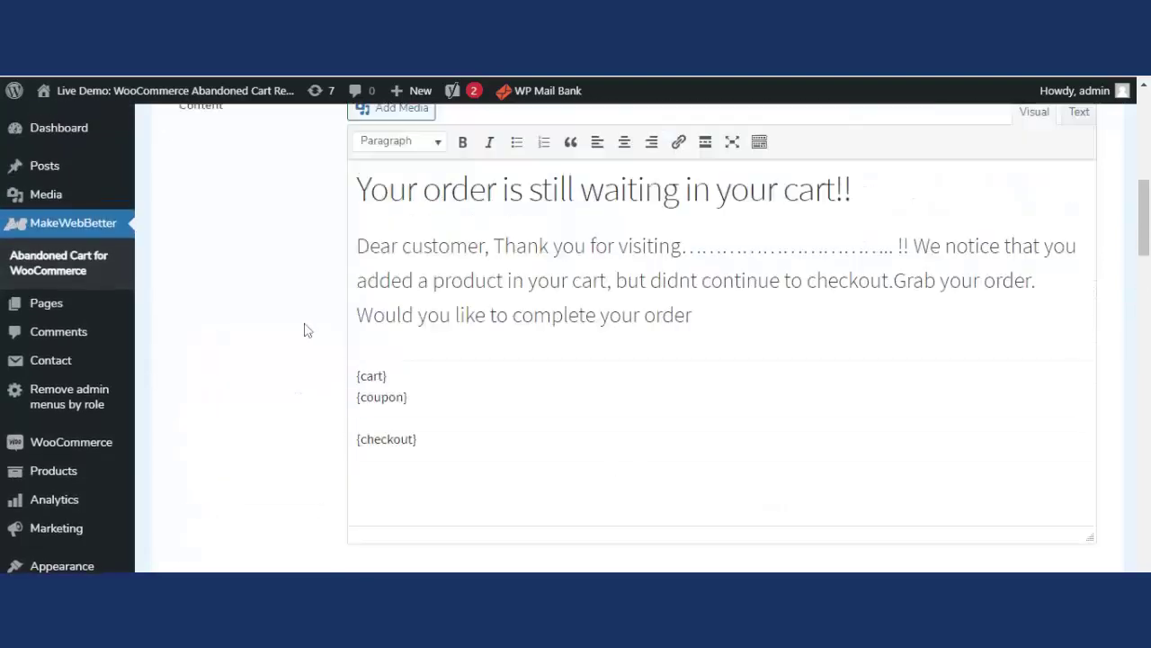
Step: Try the Opened condition for sending the Step2 email and settle on Opened and clicked
scroll(308, 337, down, 3)
scroll(316, 339, down, 2)
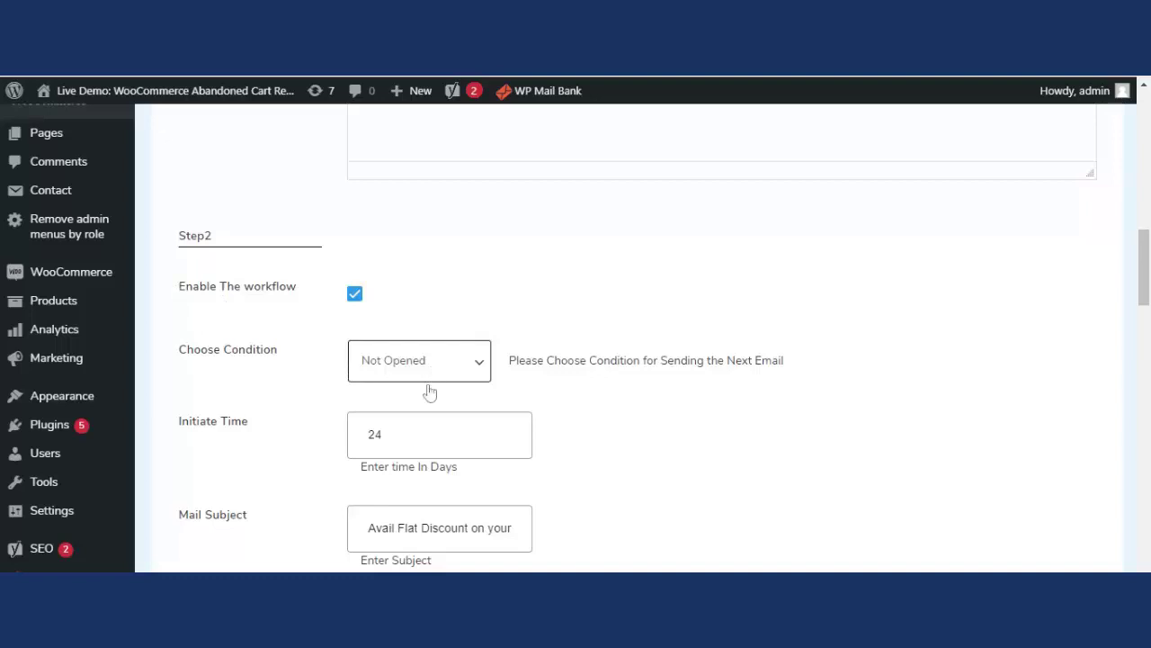
key(Up)
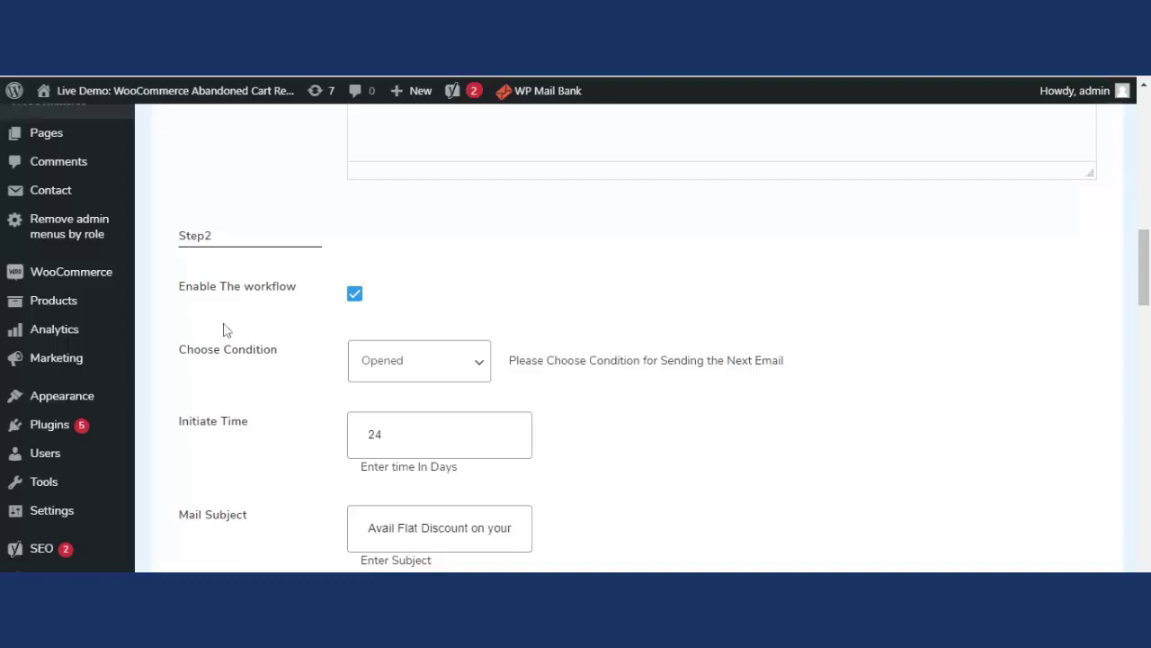
click(399, 392)
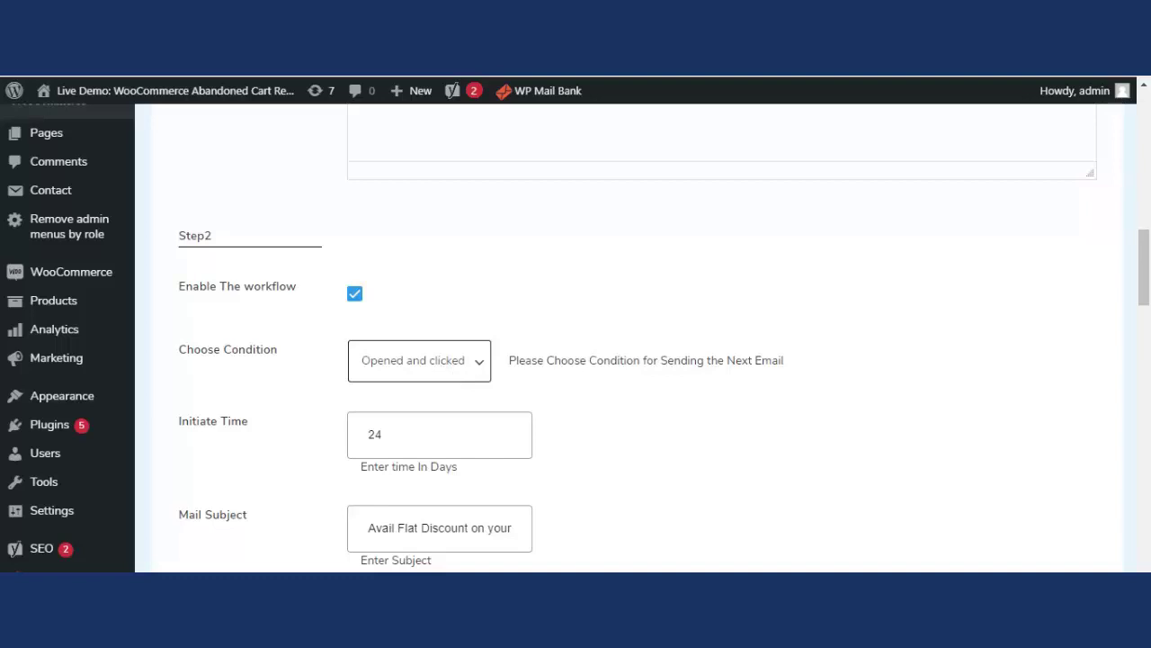
Step: Open the Site Identity settings in the theme customizer and remove the current site logo
scroll(503, 427, up, 15)
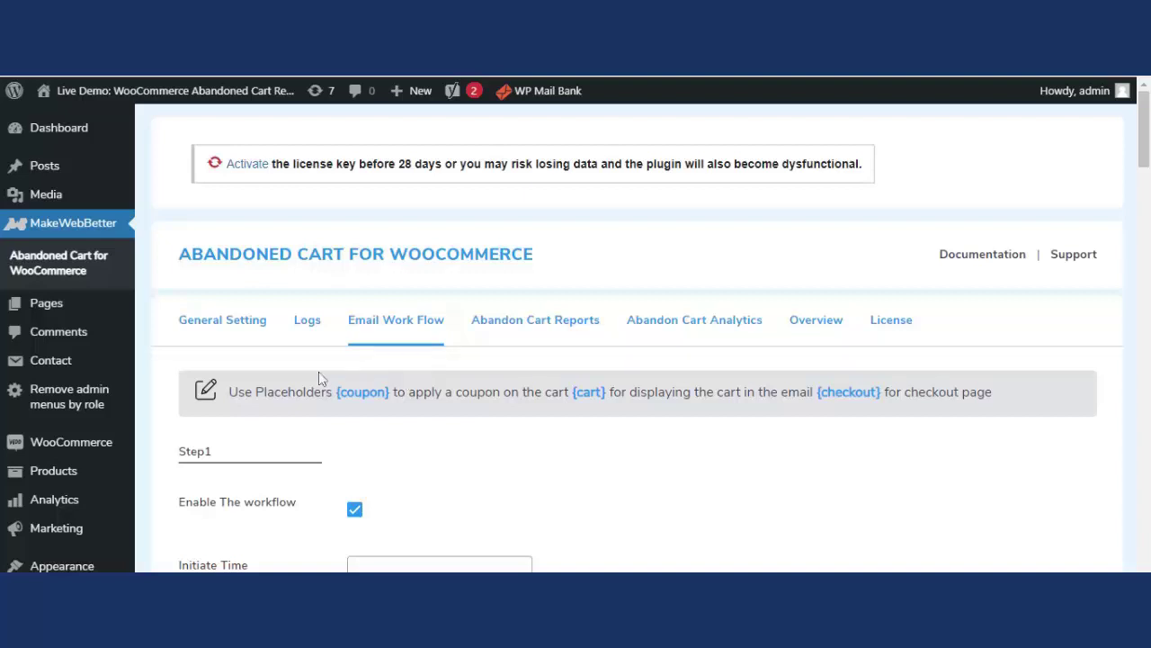
scroll(54, 477, down, 1)
mouse_move(18, 483)
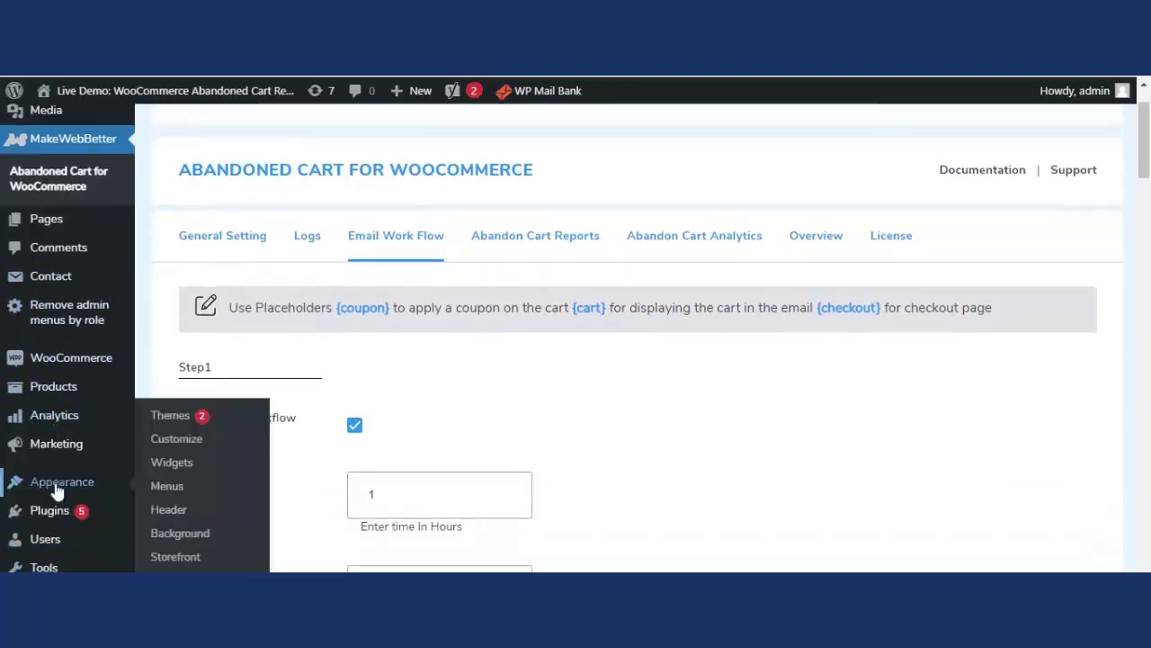
click(171, 443)
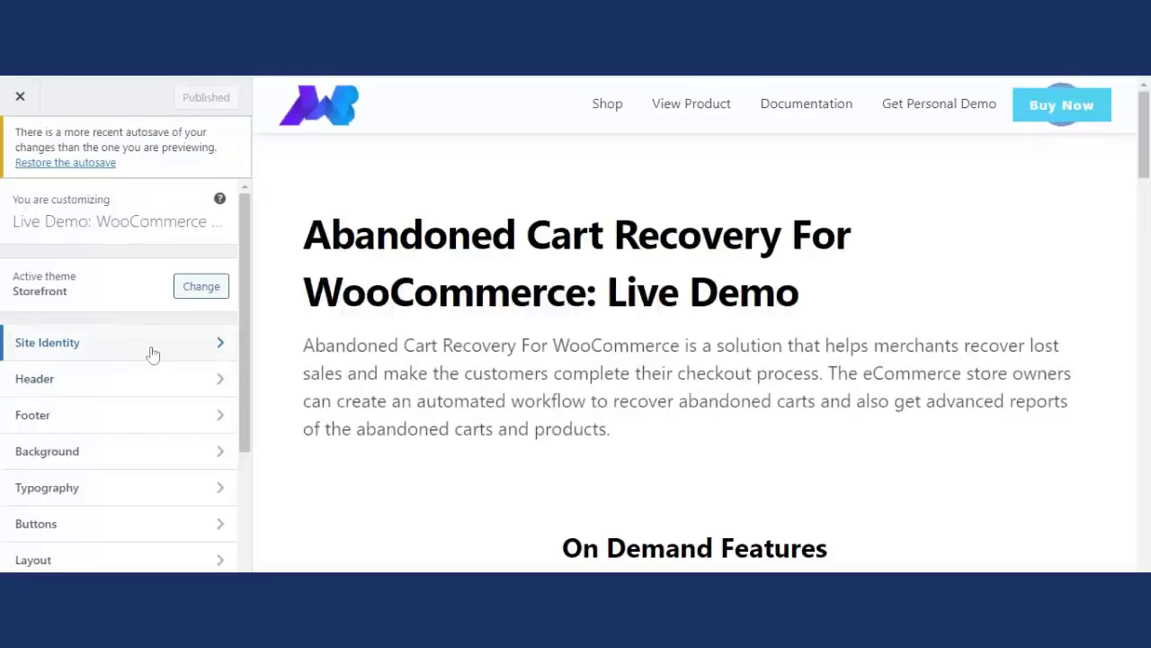
click(154, 351)
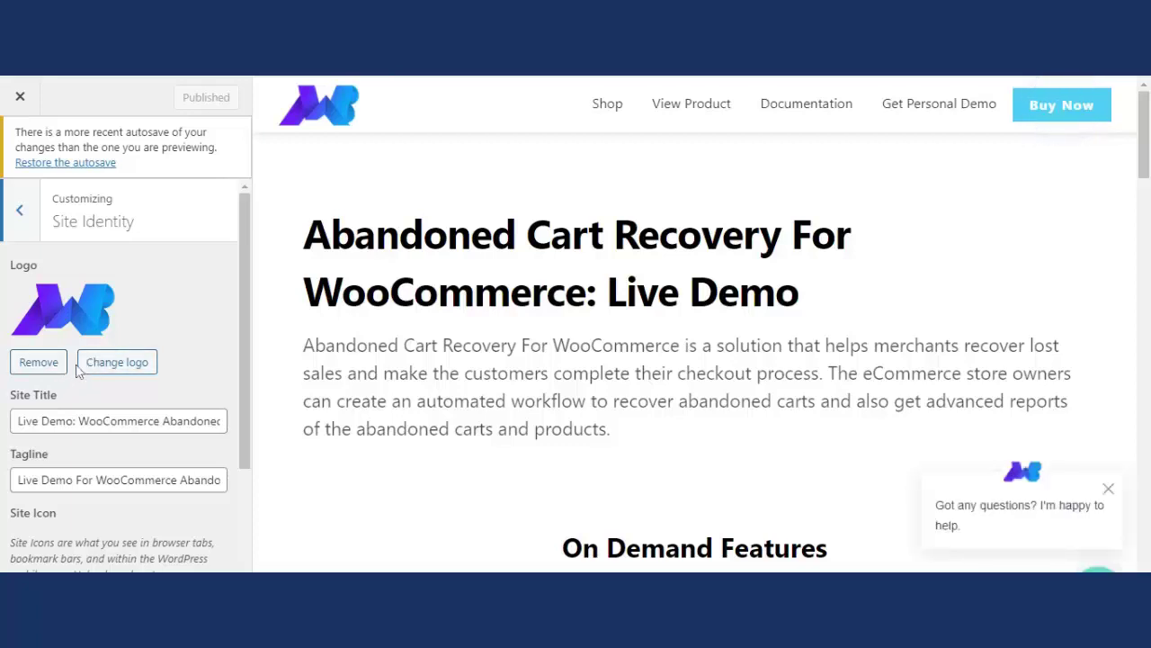
click(45, 363)
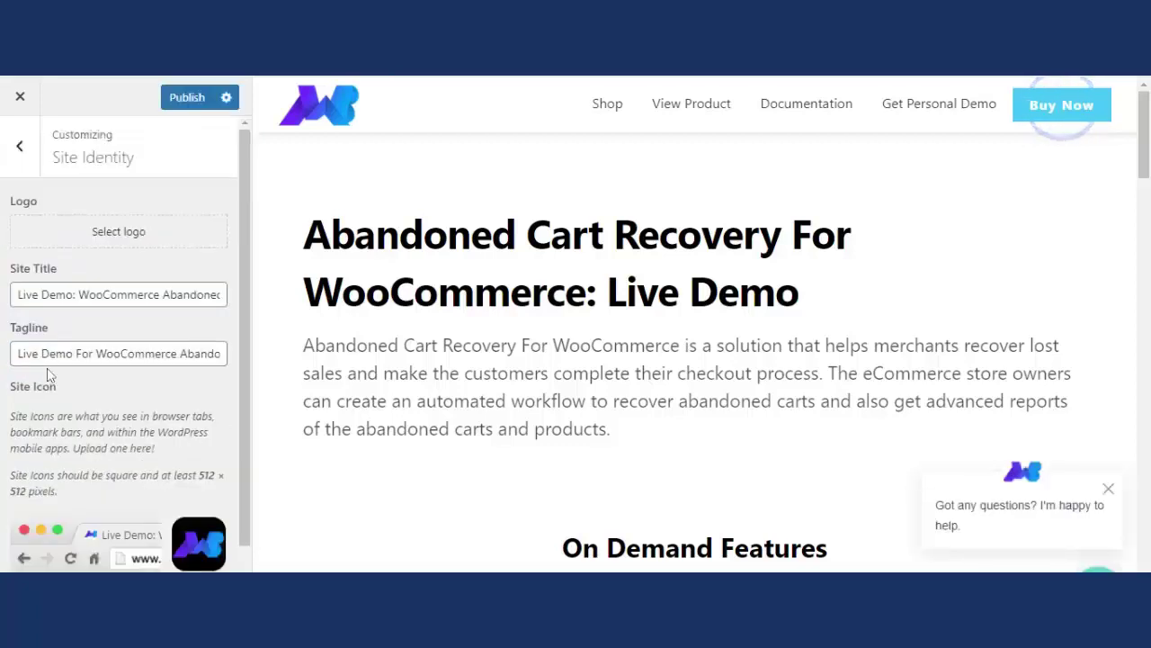
Step: Set cropped-mwb-logo1.png from the media library as the site logo without cropping it, and publish the change
click(124, 240)
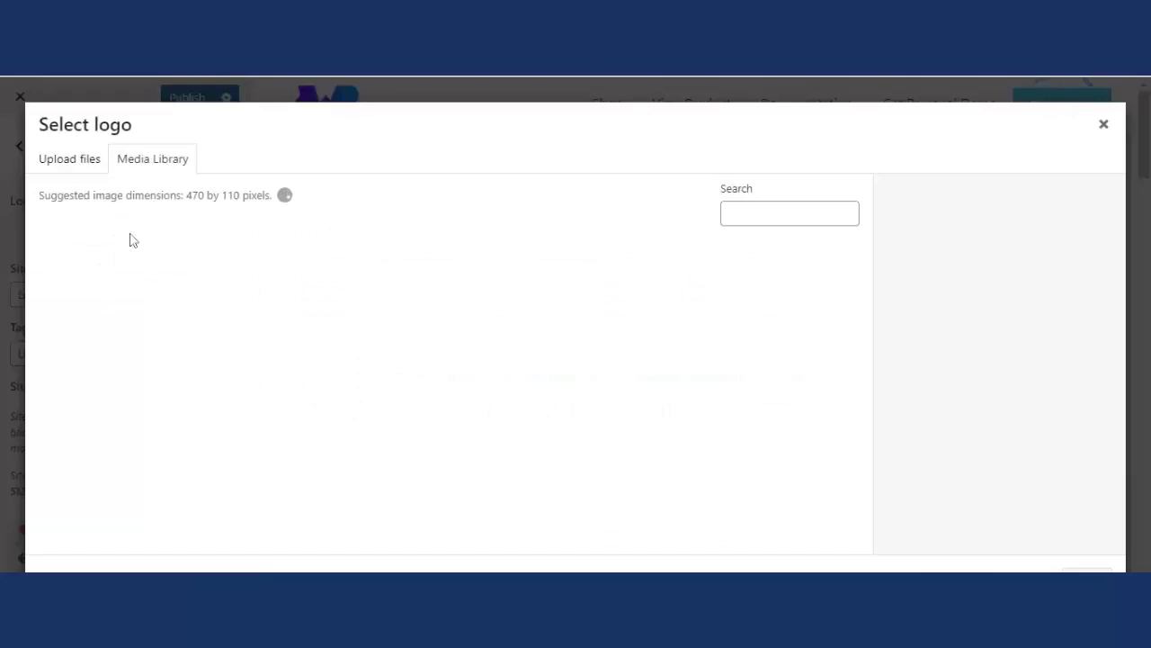
click(243, 299)
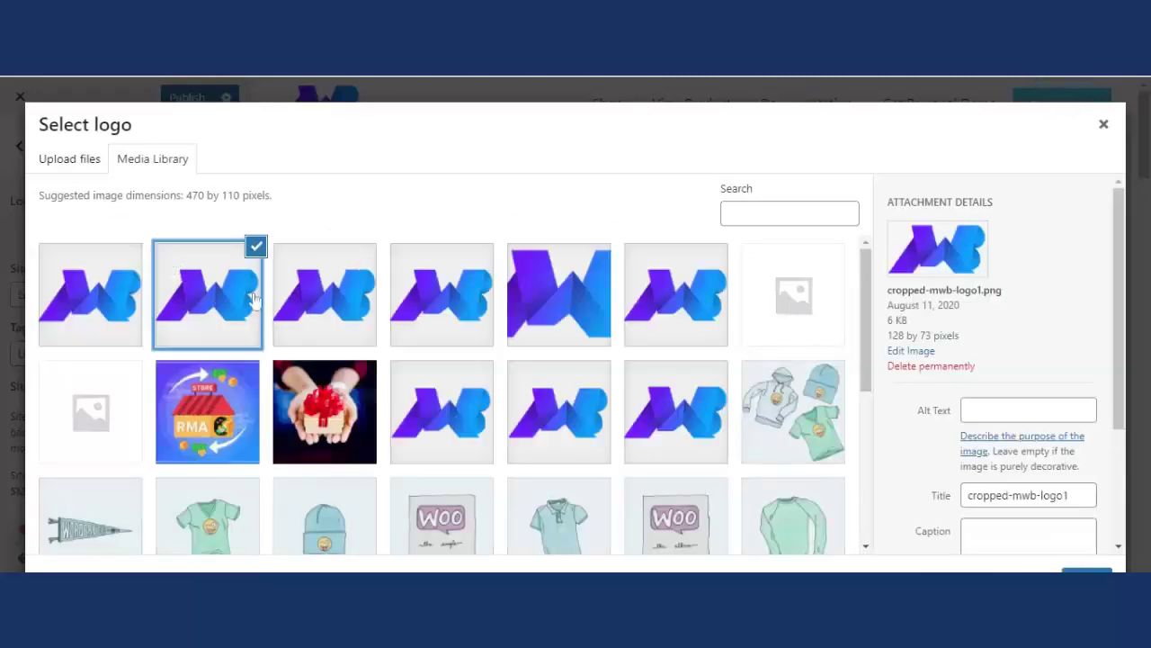
click(1086, 576)
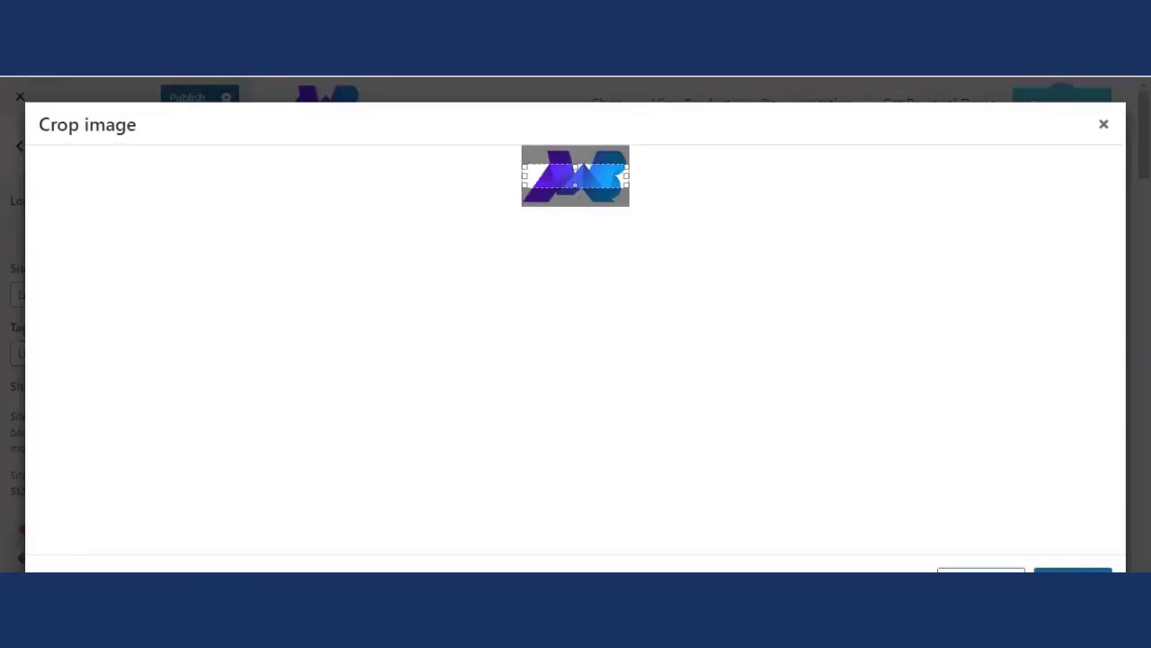
click(980, 576)
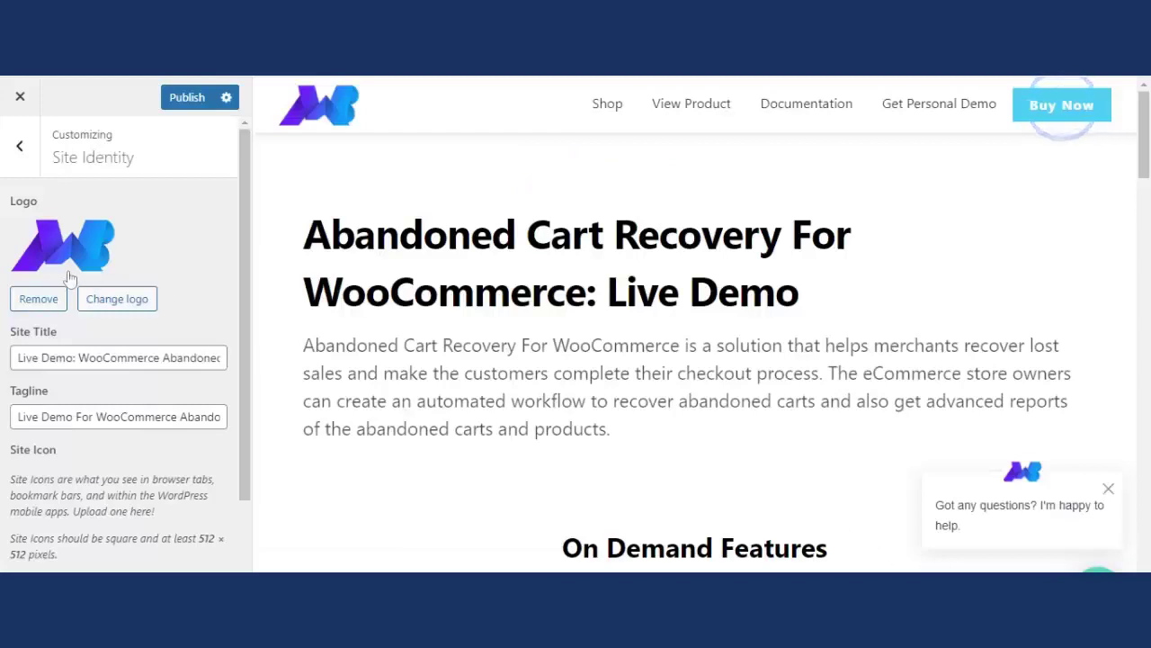
click(184, 101)
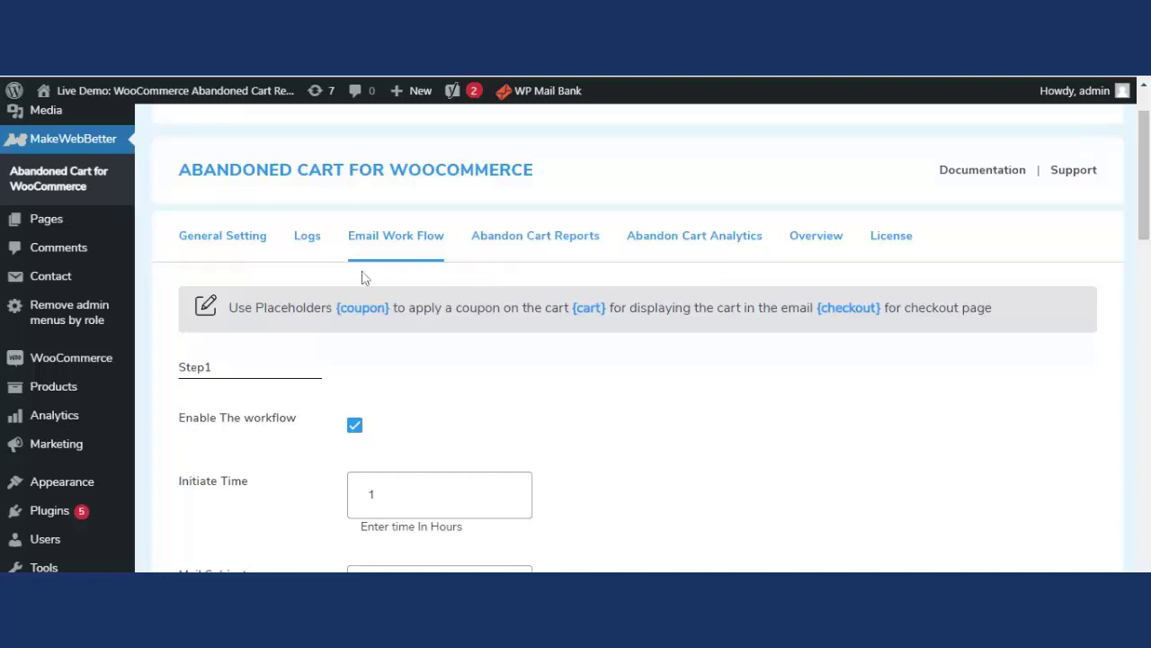
Step: Open the abandoned cart logs and examine each entry's email, workflow ID and mail status
click(314, 266)
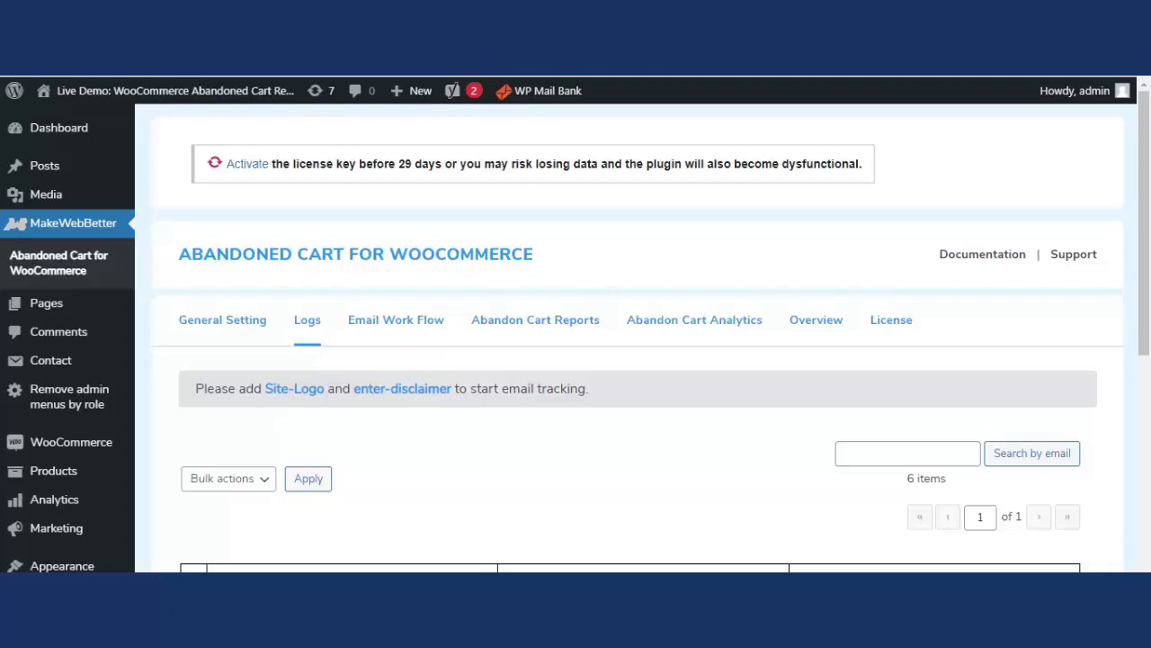
scroll(534, 437, down, 2)
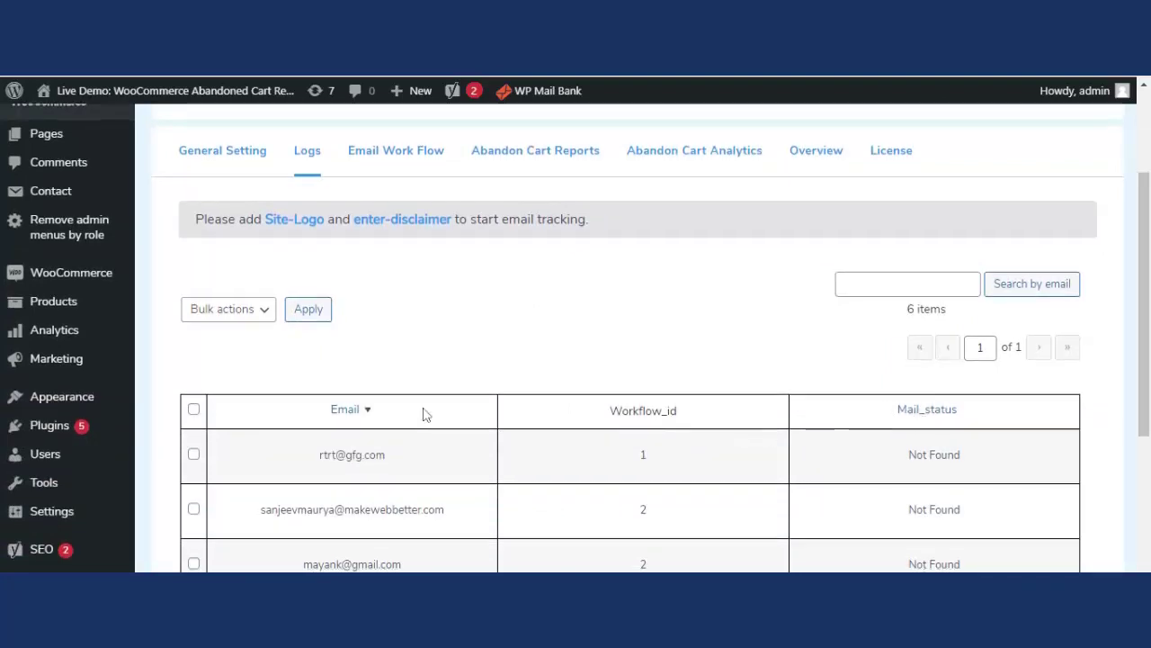
scroll(422, 411, down, 1)
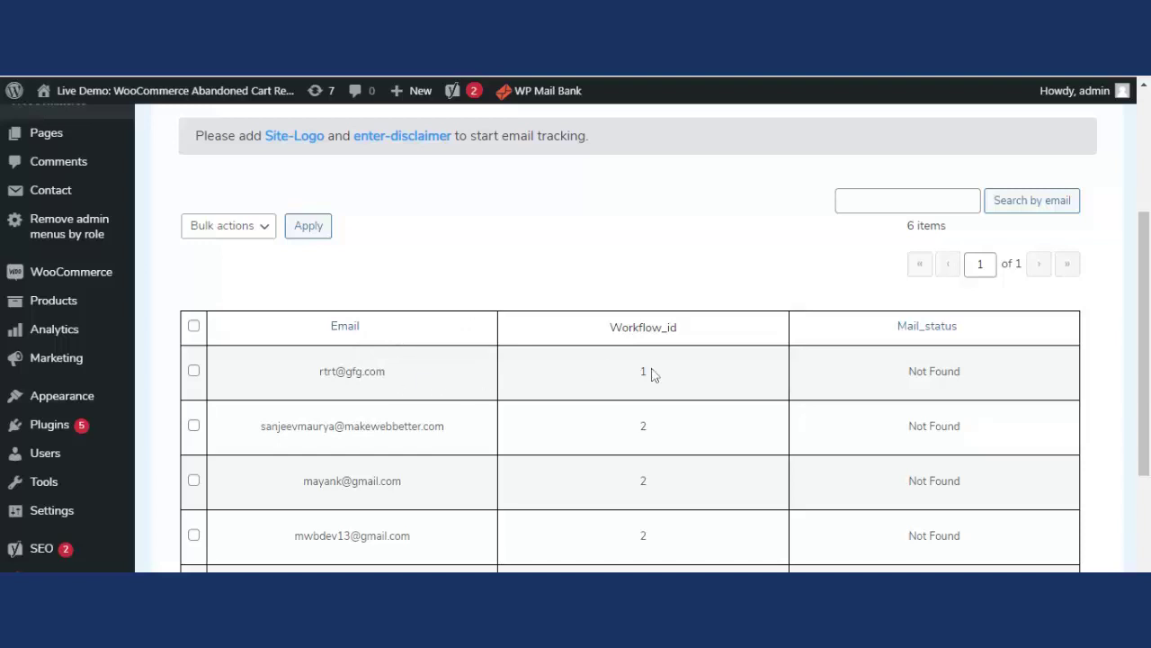
scroll(664, 358, down, 1)
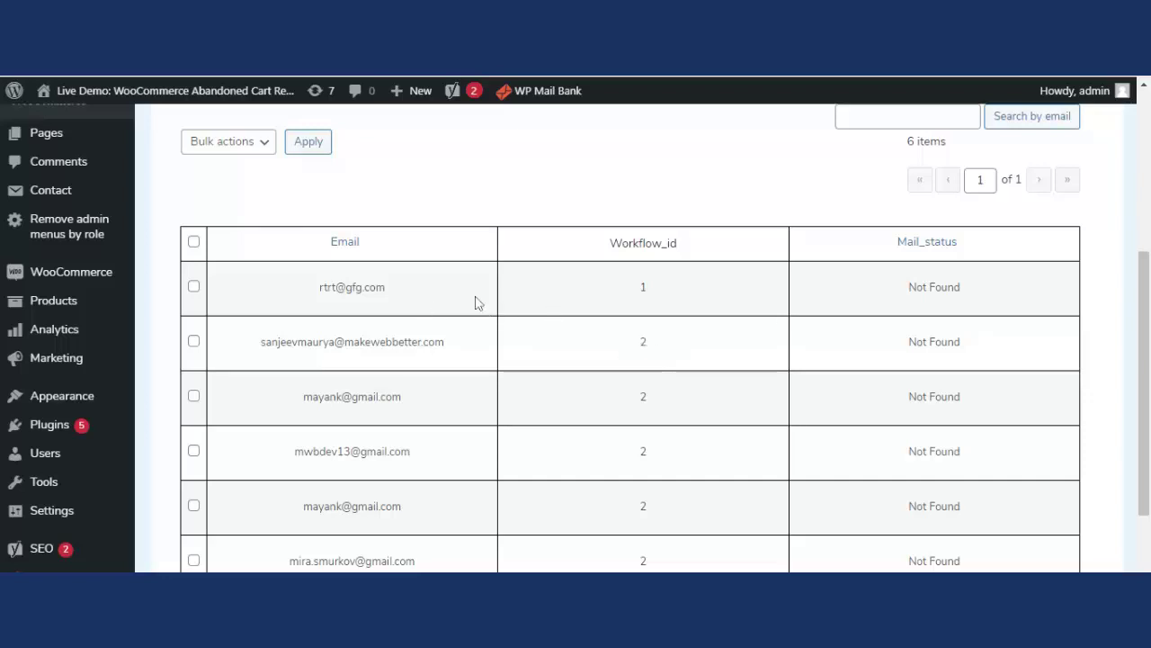
scroll(478, 303, up, 2)
scroll(640, 396, down, 1)
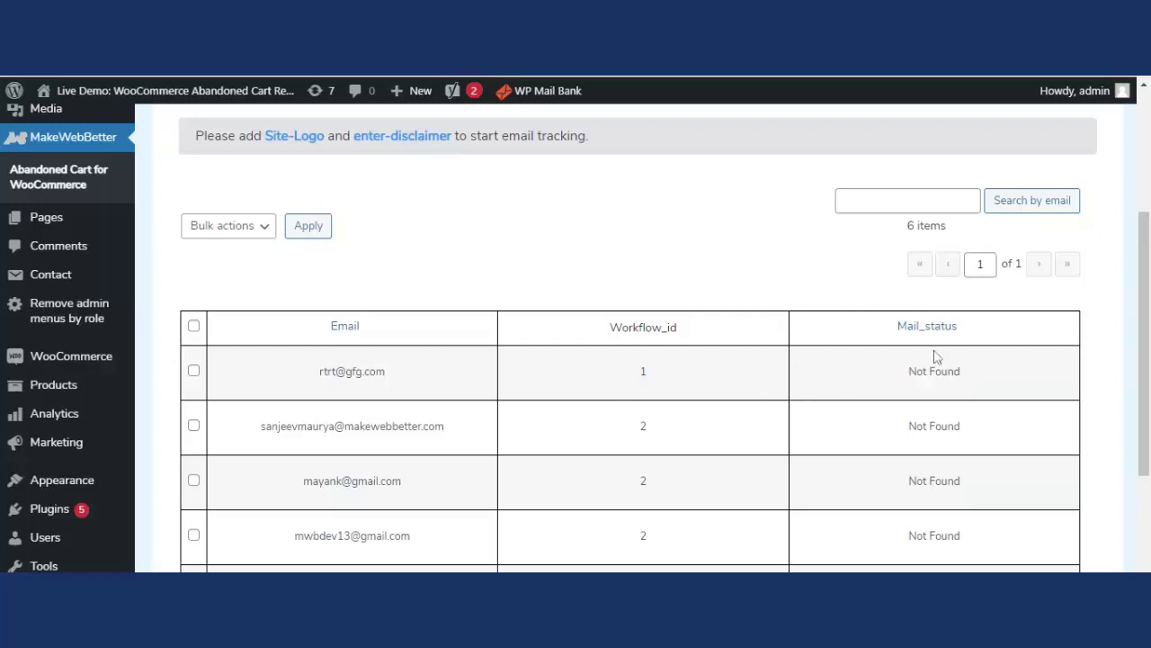
scroll(932, 358, down, 1)
scroll(929, 351, down, 1)
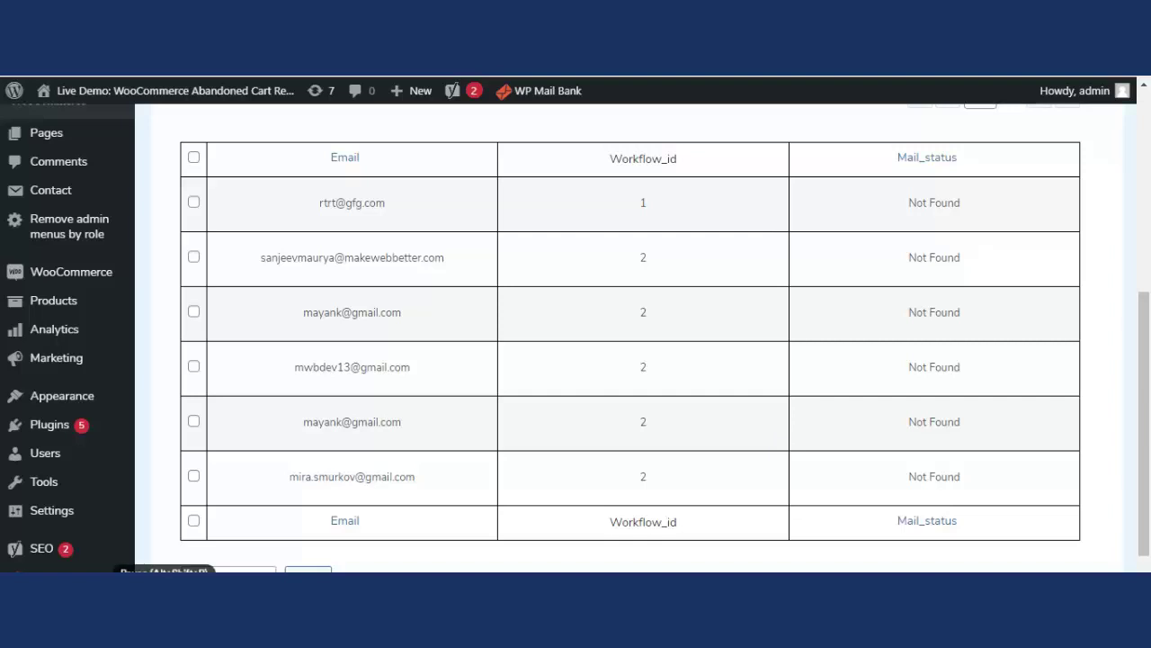
scroll(635, 477, up, 2)
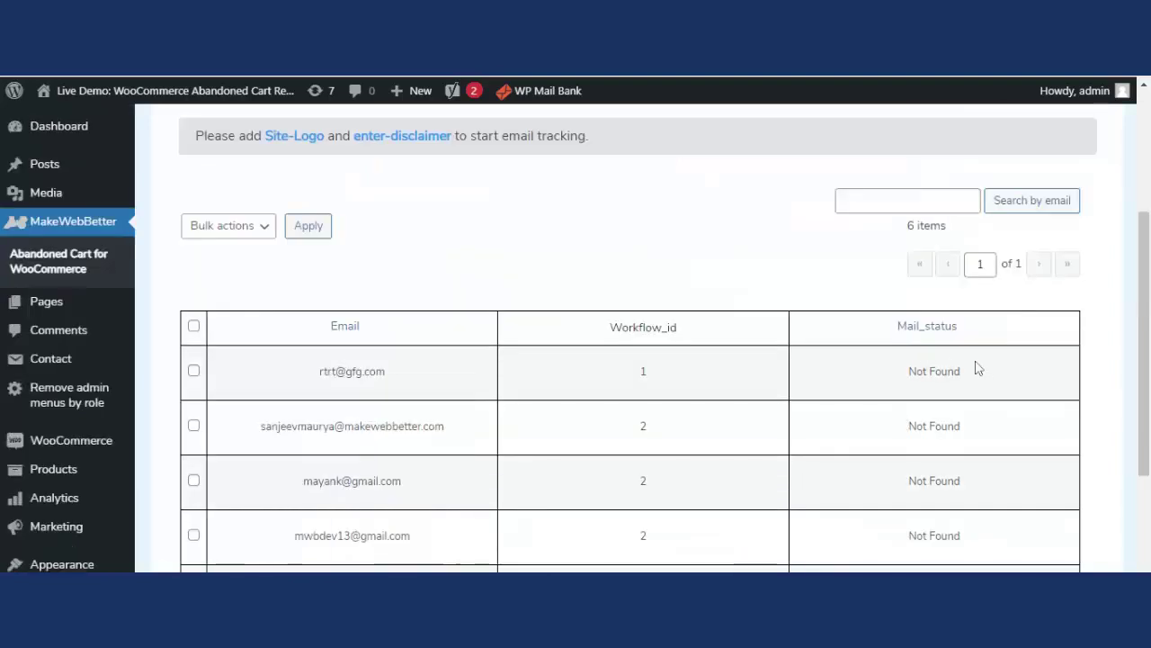
scroll(658, 387, up, 1)
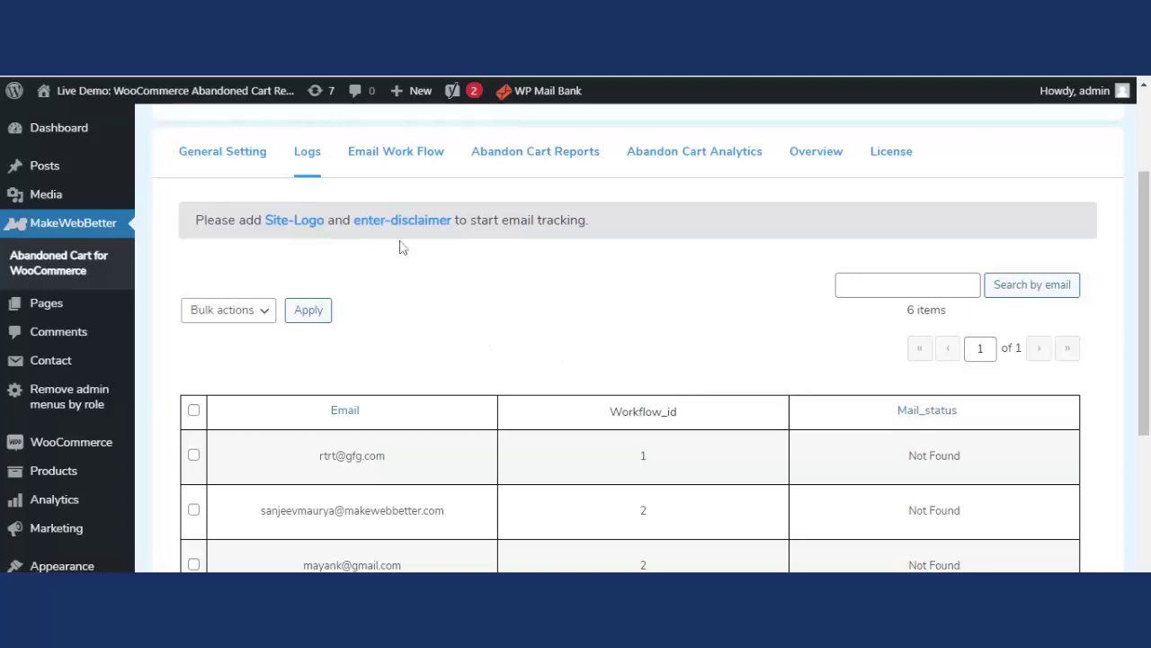
Step: Sort the abandoned cart log entries by mail status and look through the whole list
scroll(738, 364, down, 1)
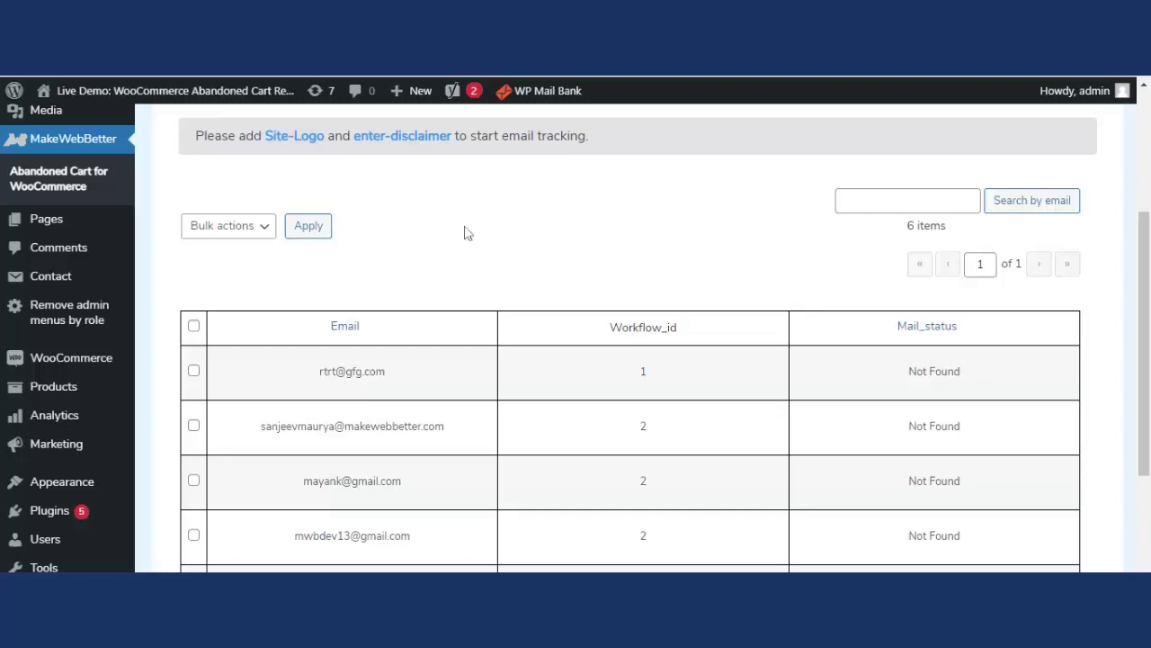
scroll(638, 288, up, 1)
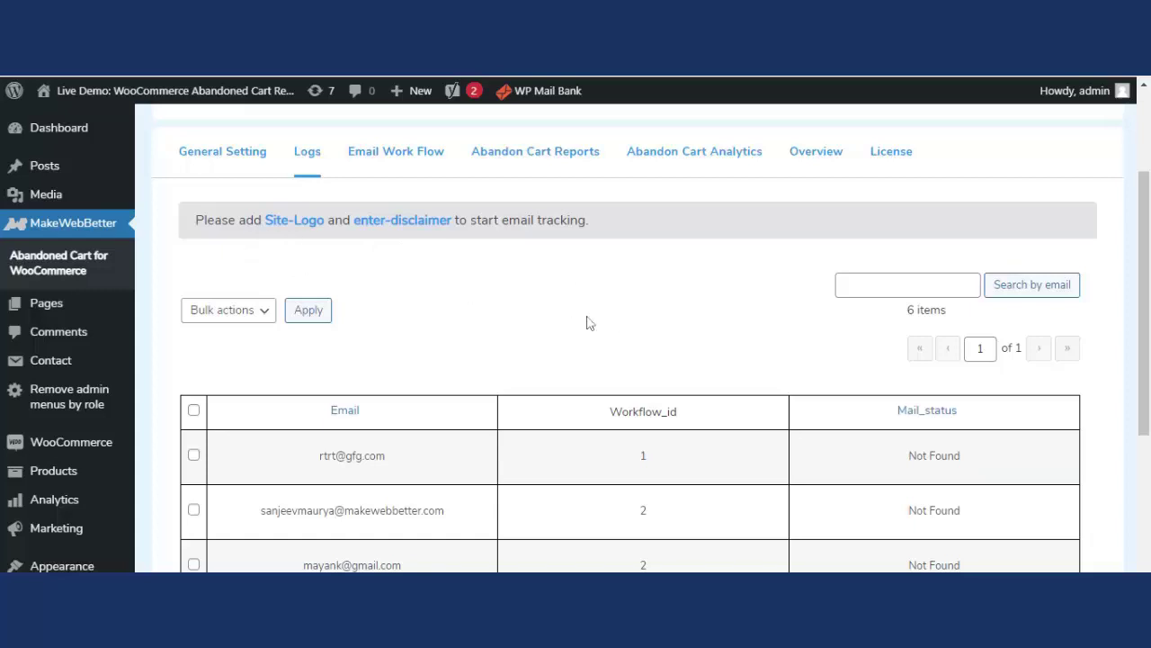
scroll(689, 323, down, 4)
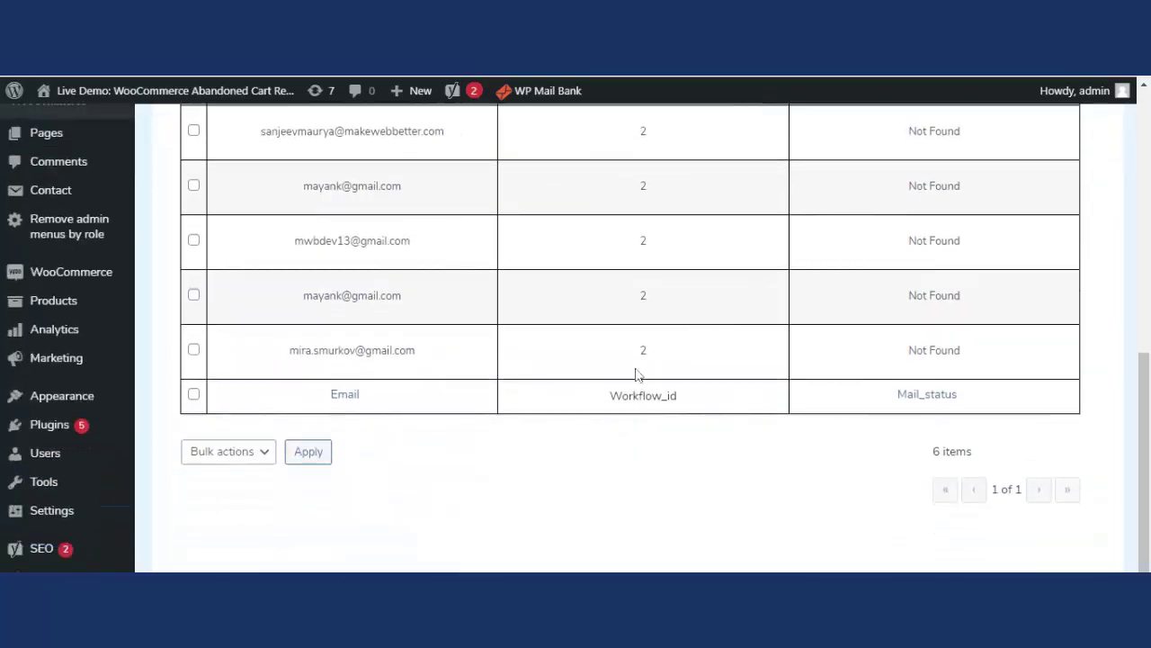
scroll(153, 561, up, 3)
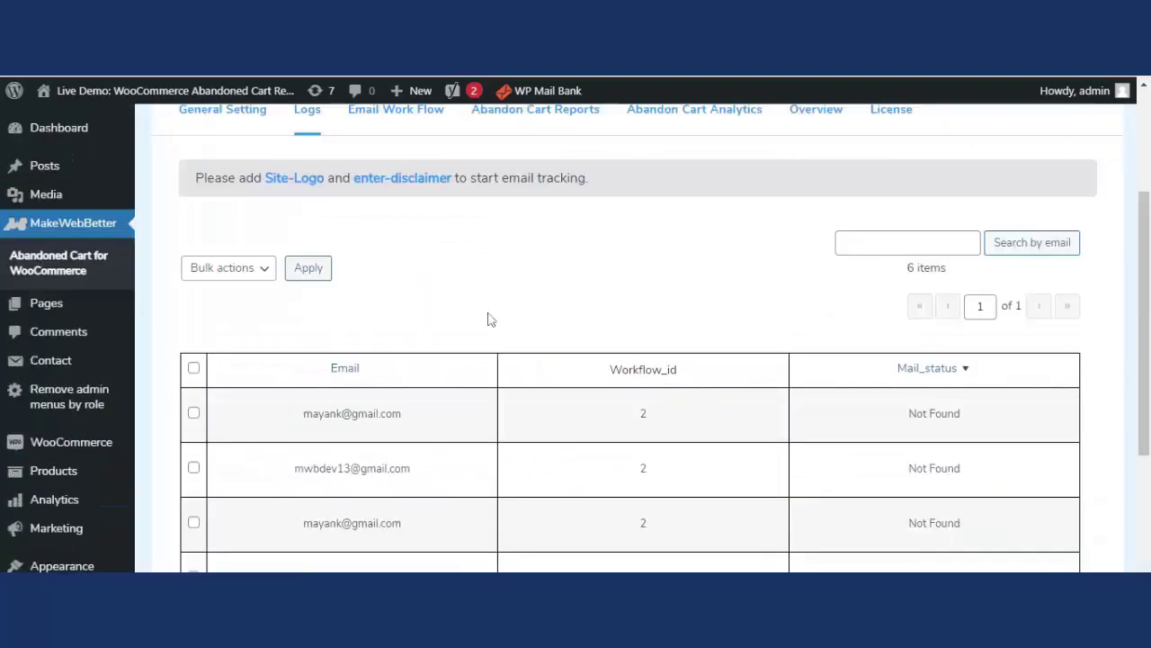
scroll(490, 320, down, 2)
scroll(630, 406, up, 1)
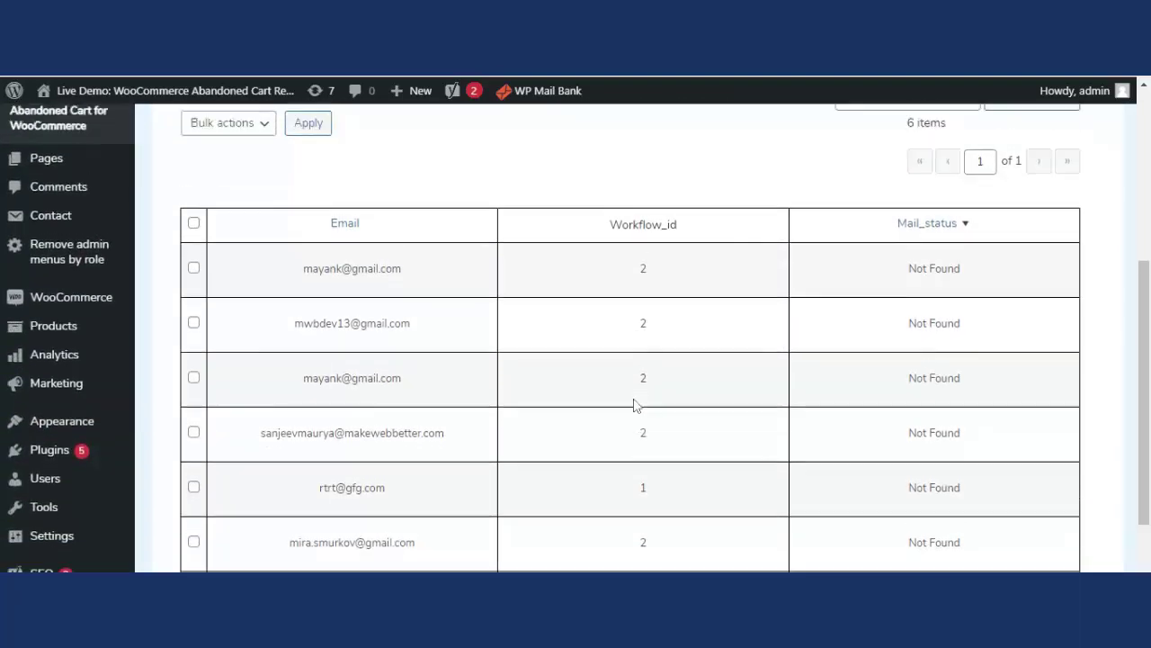
scroll(635, 405, up, 2)
scroll(470, 311, up, 1)
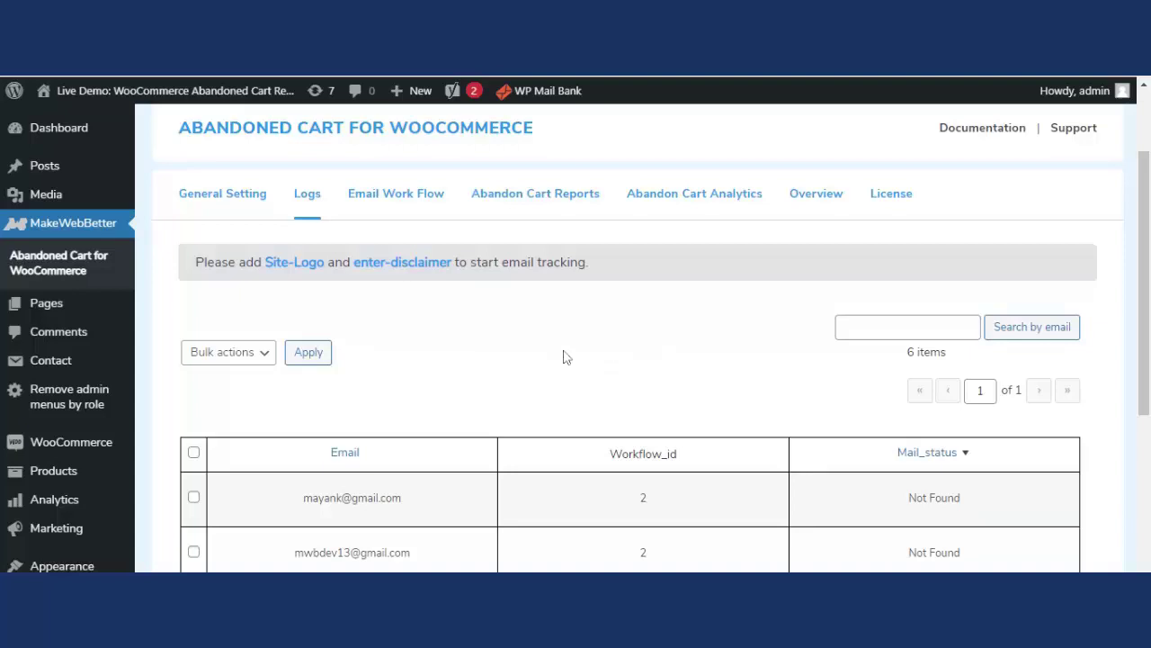
scroll(611, 341, down, 1)
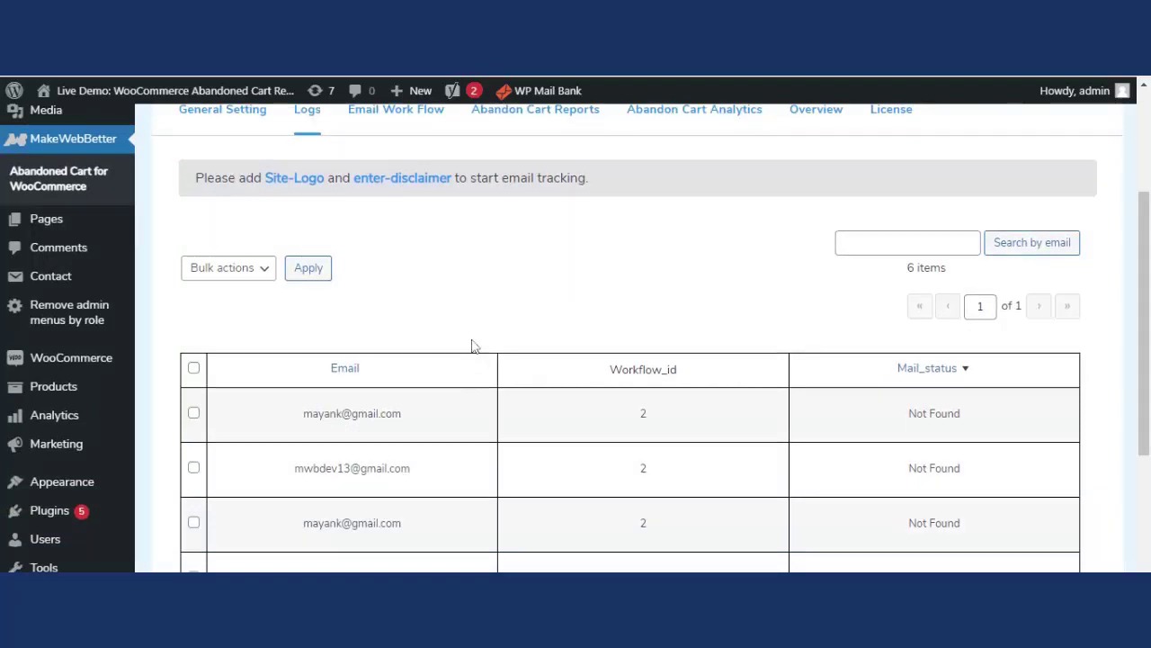
scroll(483, 334, up, 2)
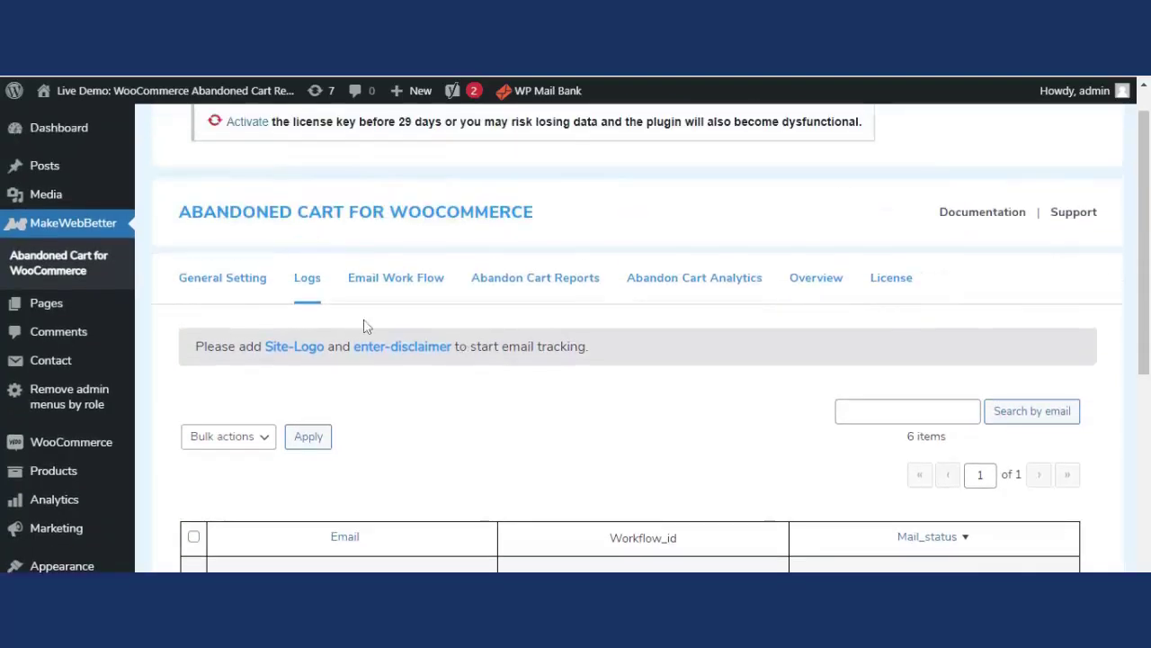
Step: Open the abandoned cart analytics and examine the abandoned and recovered cart figures, the money figures and the Graph of Abandoned Carts
click(678, 286)
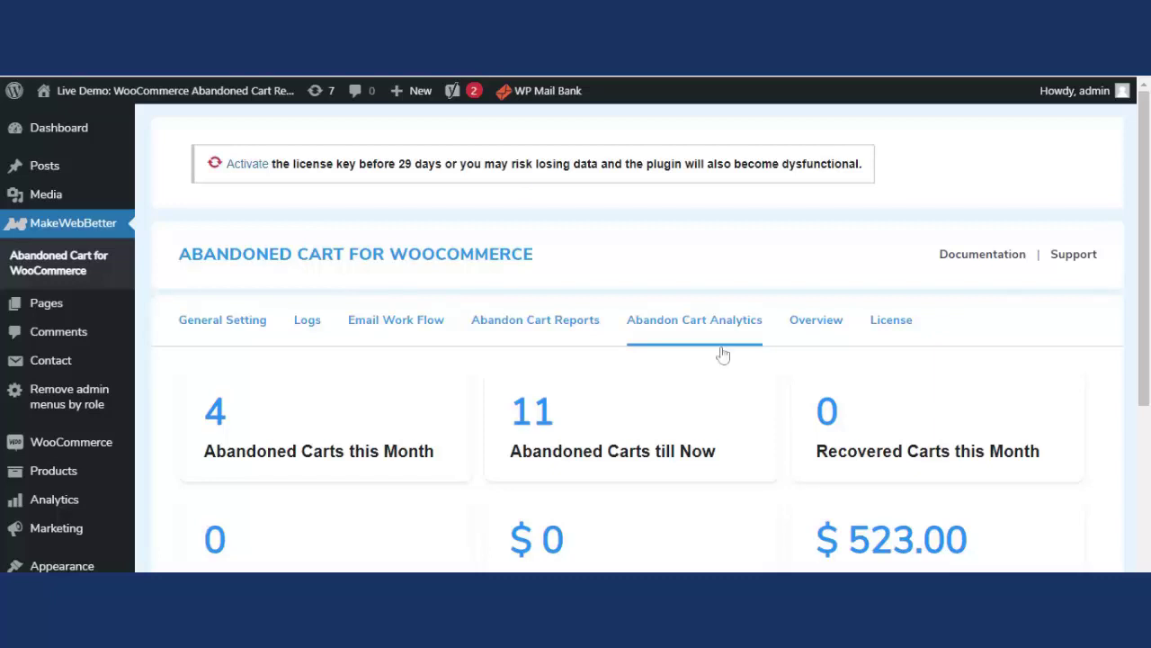
scroll(723, 355, down, 1)
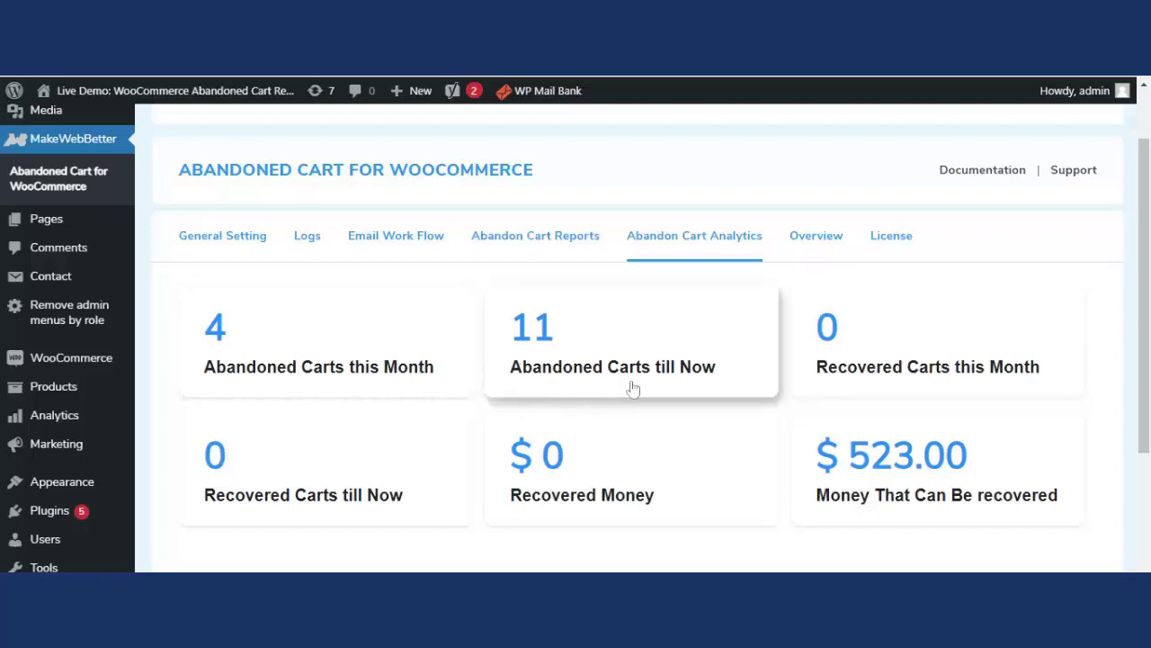
scroll(832, 387, down, 1)
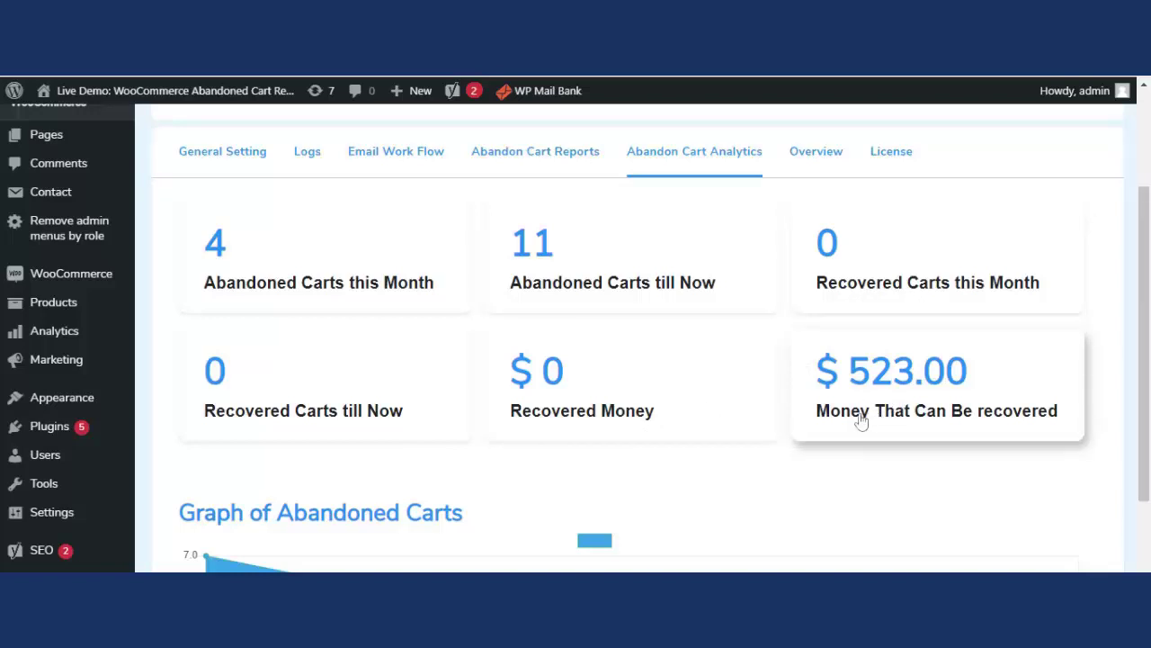
scroll(761, 460, down, 3)
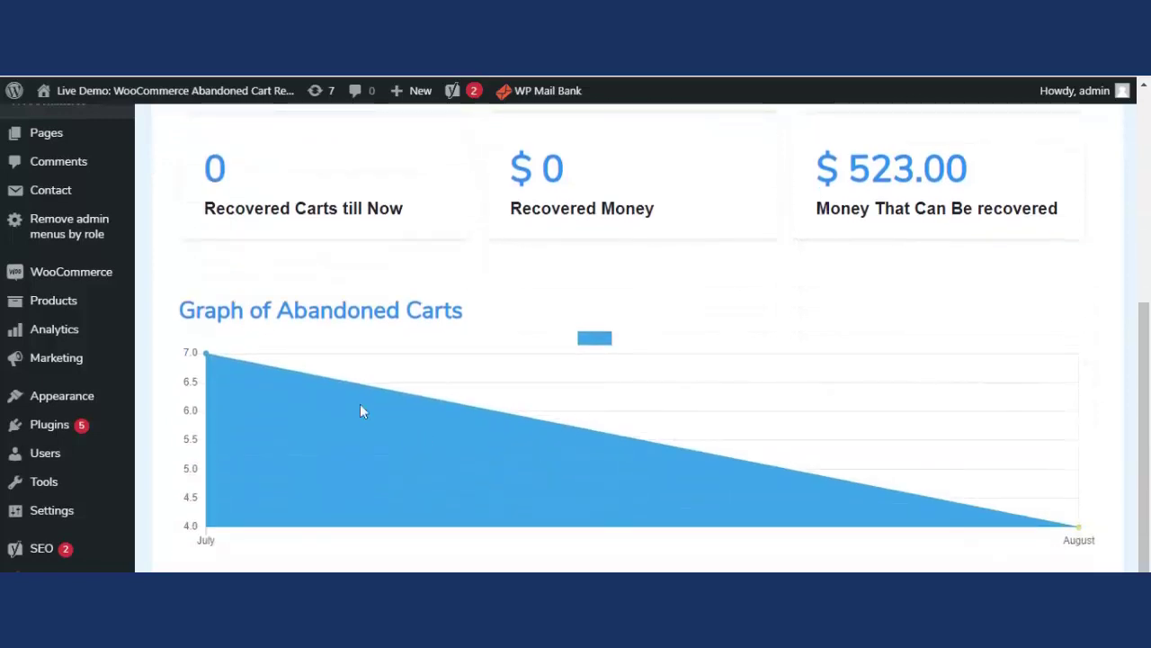
scroll(545, 301, up, 1)
scroll(531, 324, down, 1)
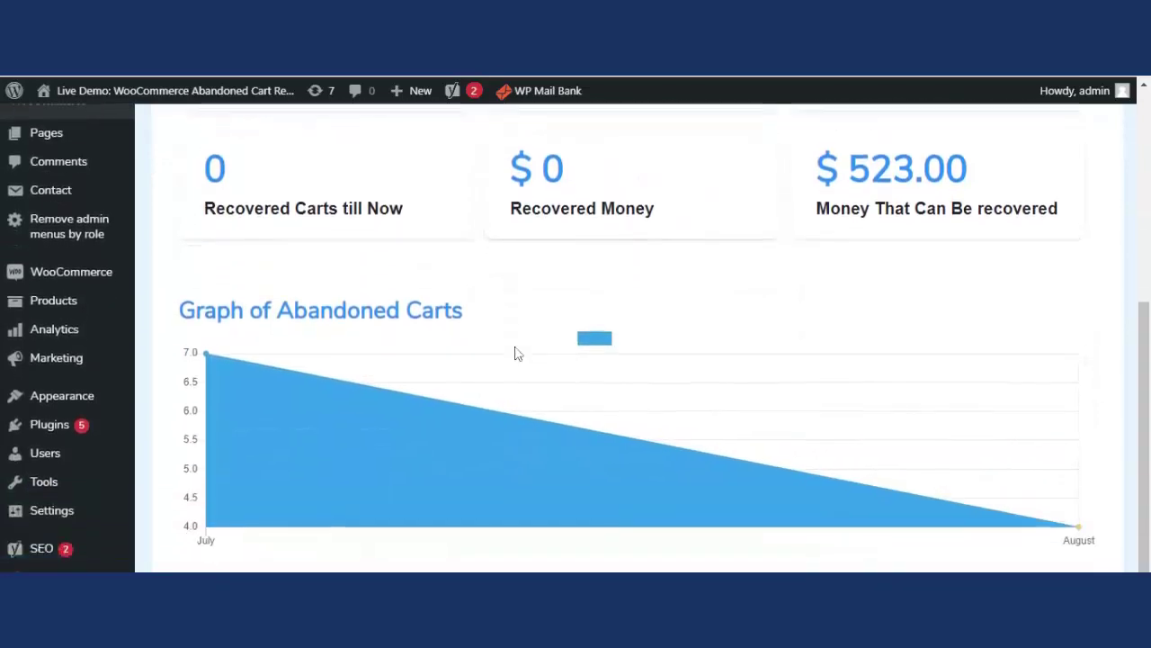
scroll(600, 380, up, 1)
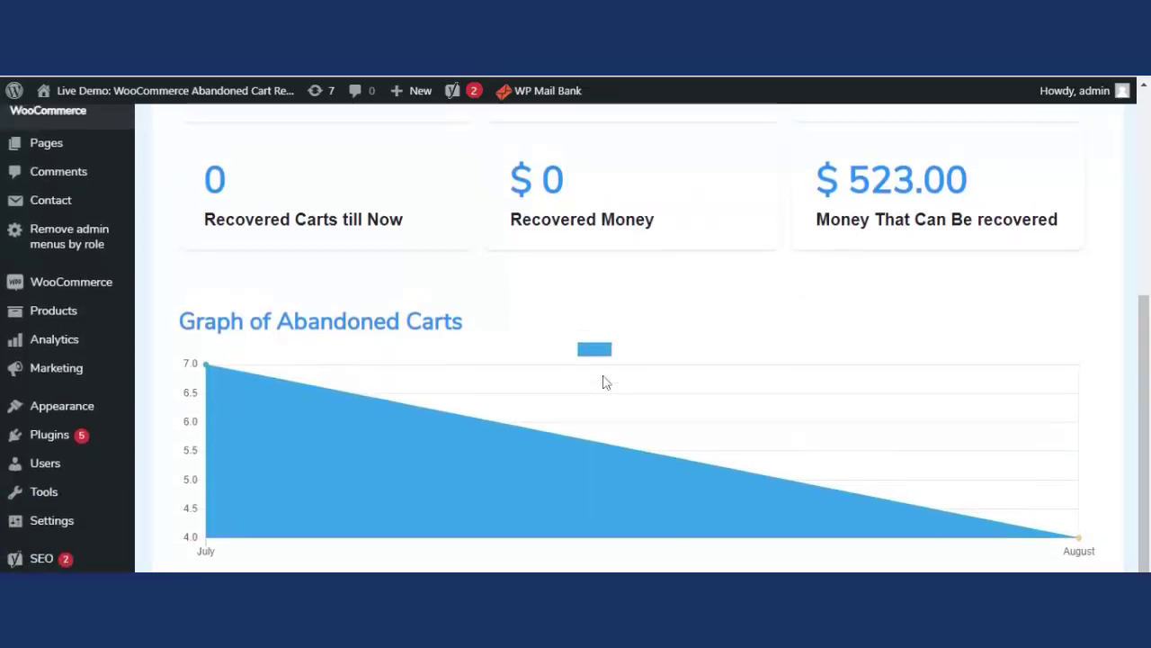
scroll(606, 384, up, 2)
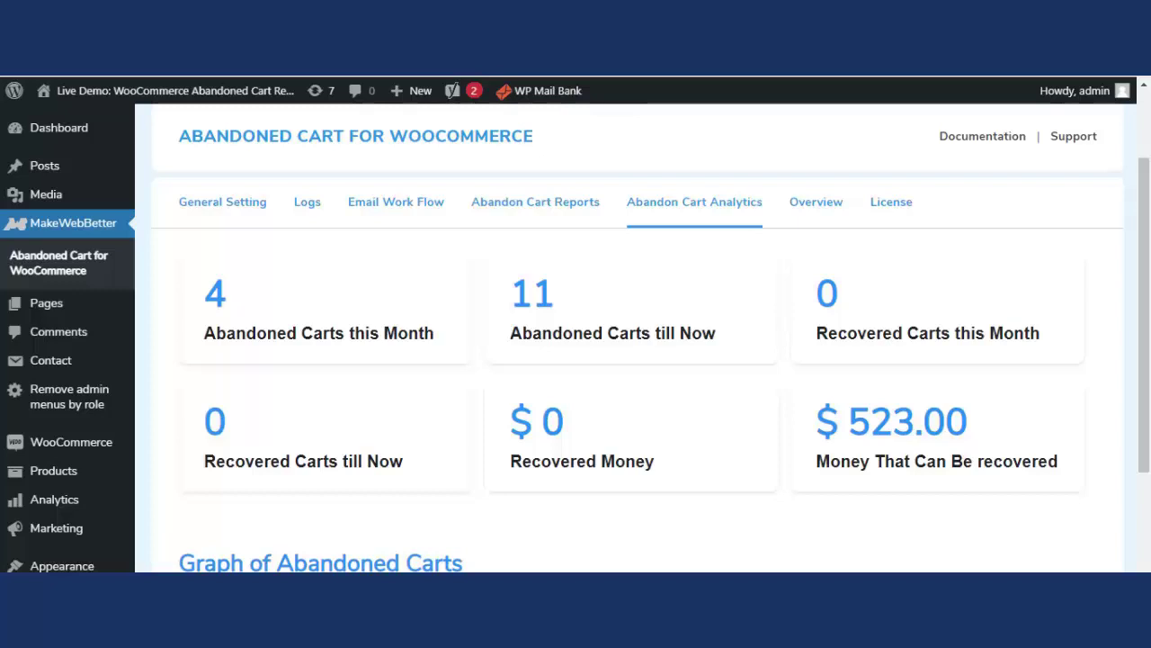
scroll(676, 420, up, 1)
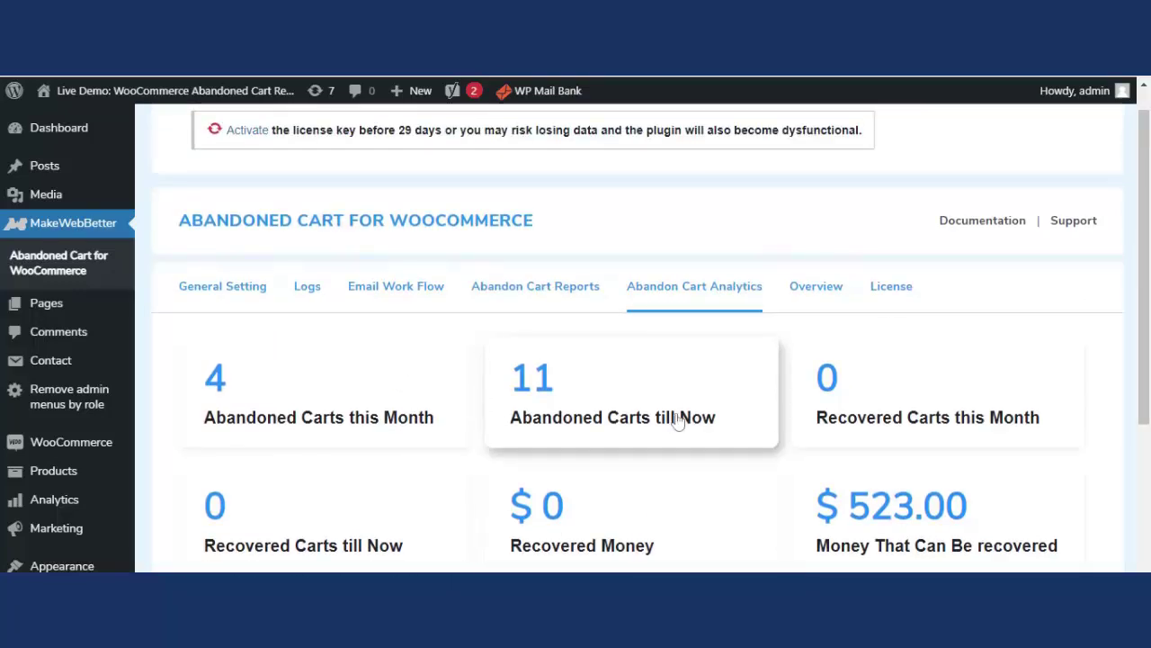
scroll(629, 438, up, 1)
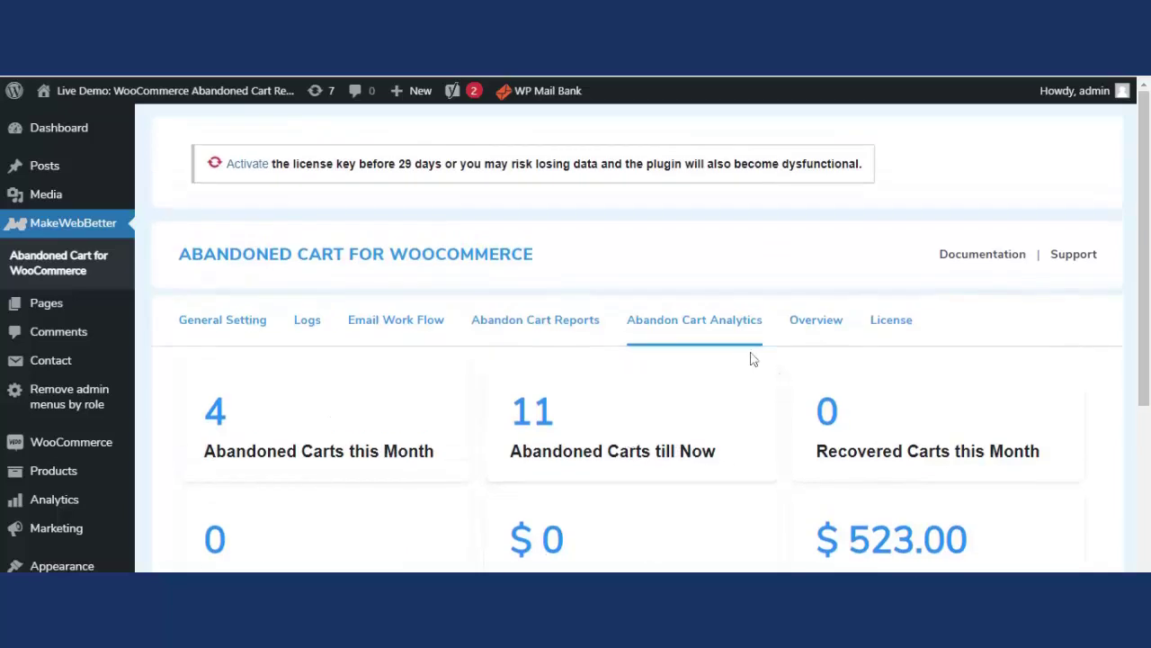
Step: Open the abandoned cart reports and view the cart report and the report per abandoned product
click(561, 326)
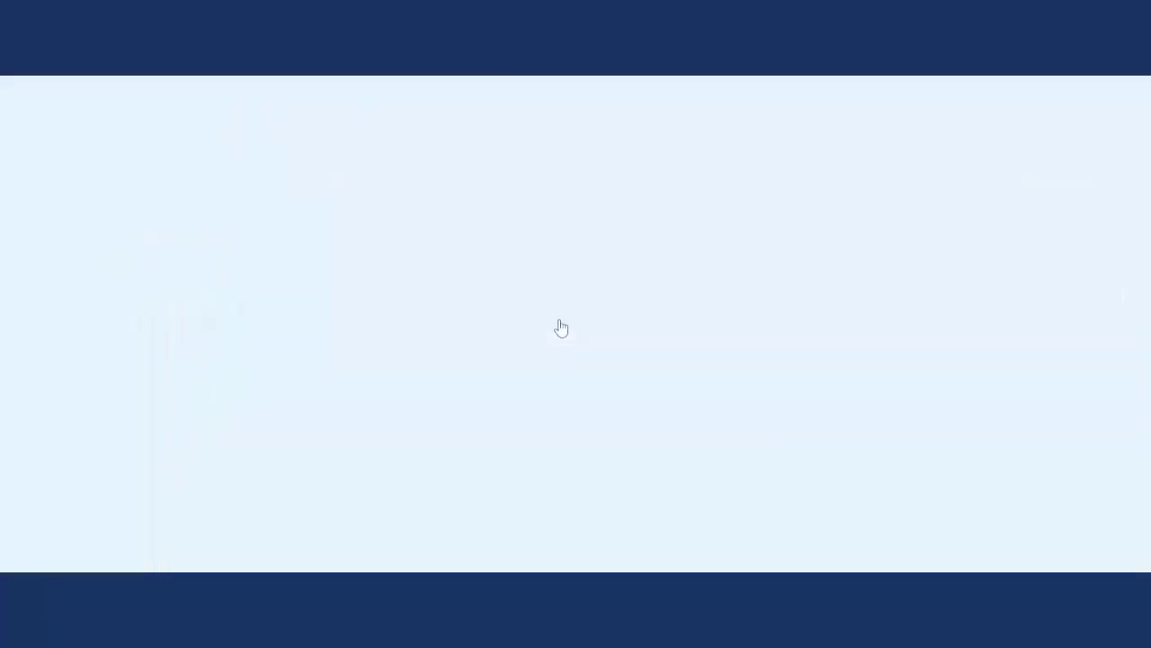
scroll(504, 443, down, 1)
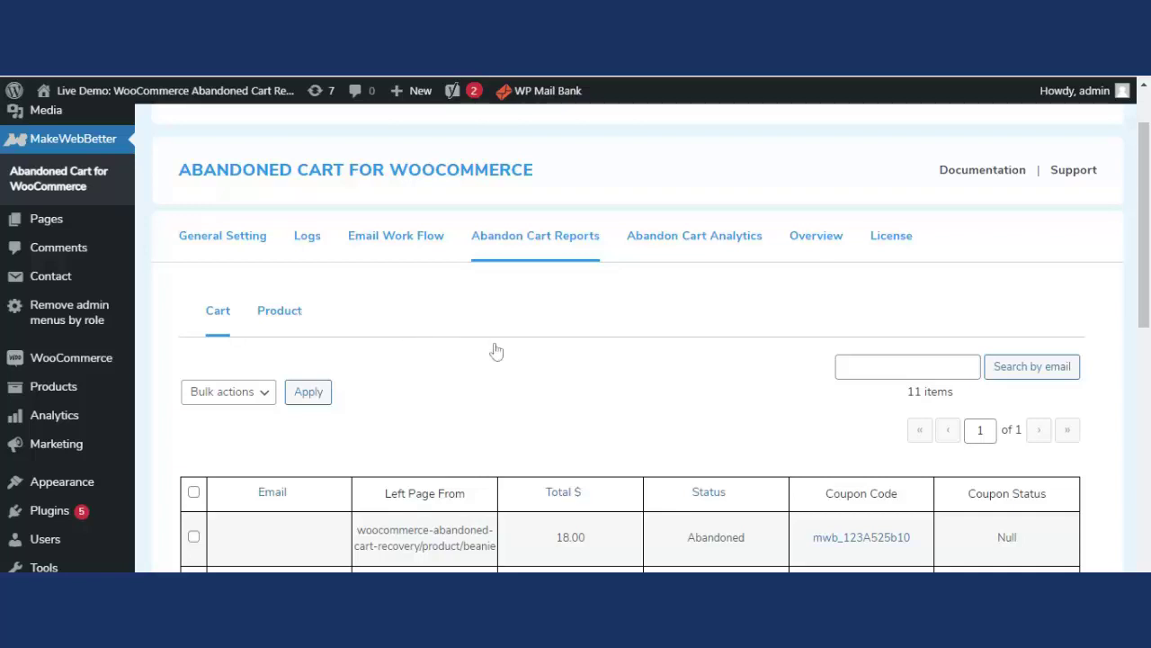
scroll(543, 393, down, 2)
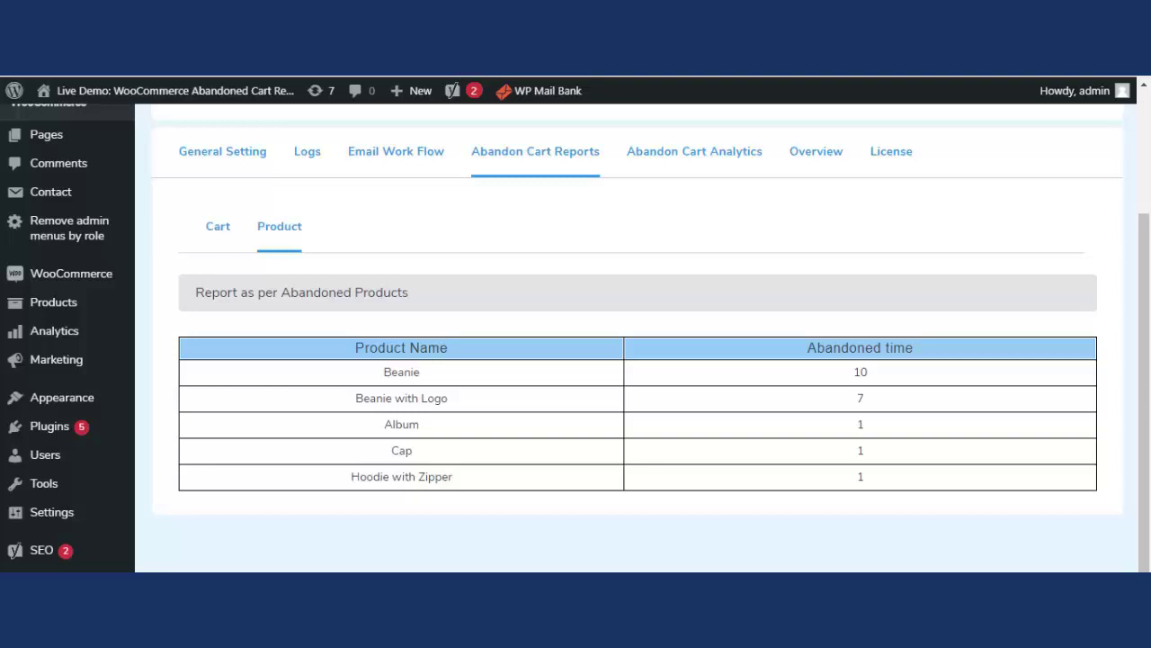
click(261, 236)
Step: Return to the cart report and examine each abandoned cart's email, left page, total, status, coupon code and coupon status
scroll(378, 378, down, 3)
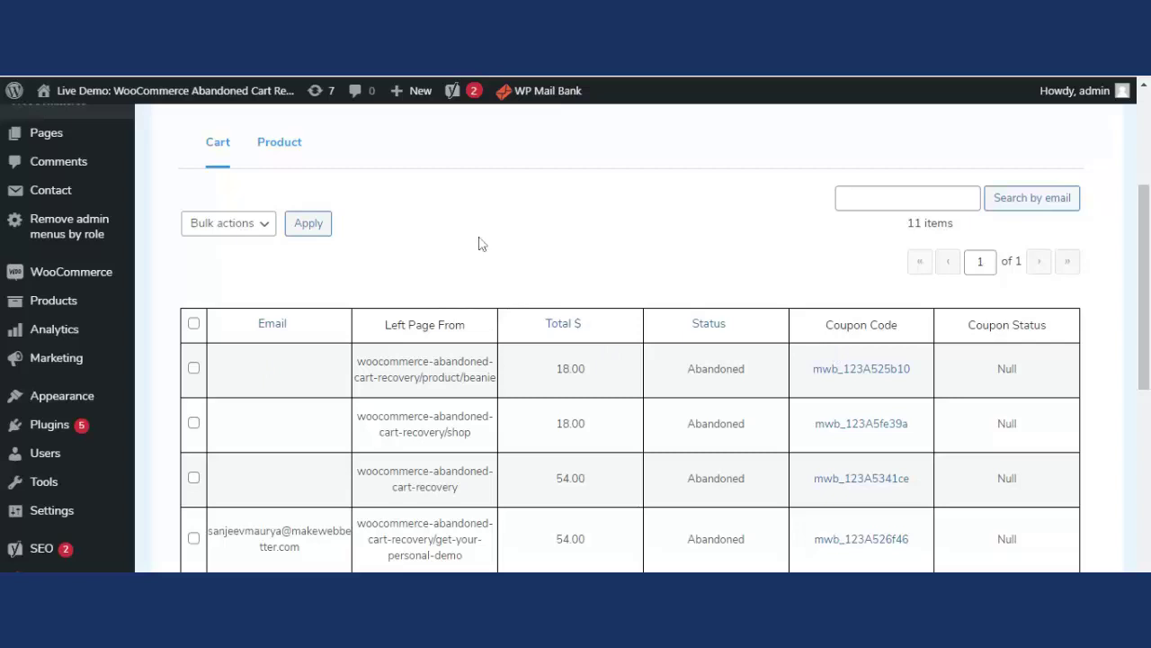
scroll(567, 257, up, 1)
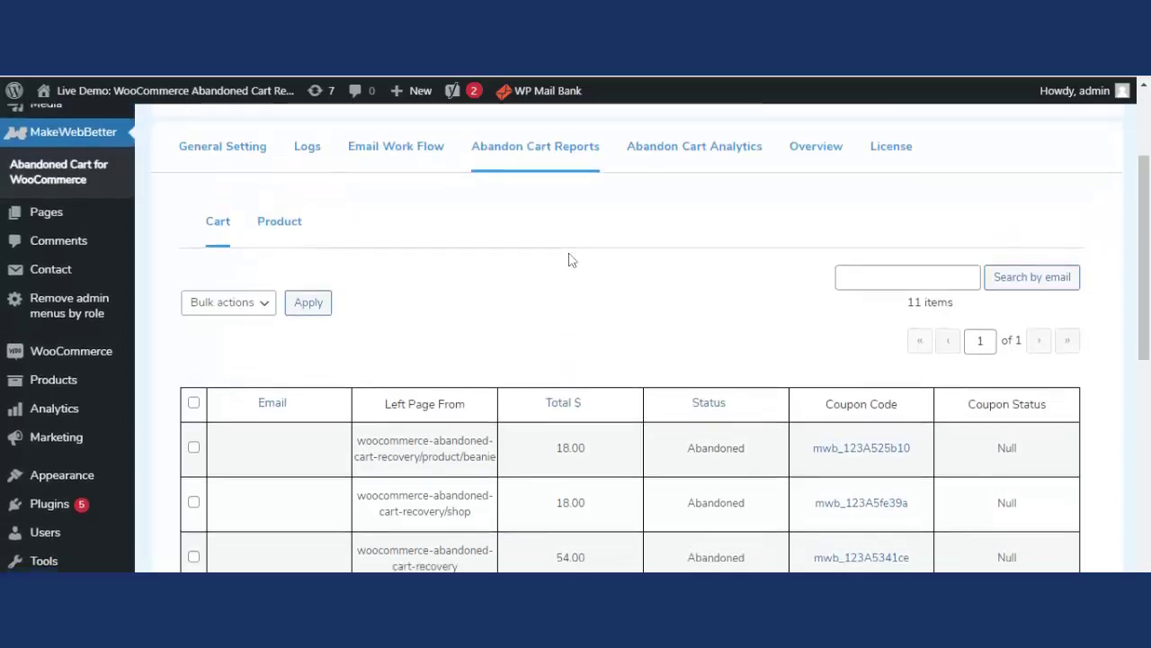
scroll(568, 257, down, 1)
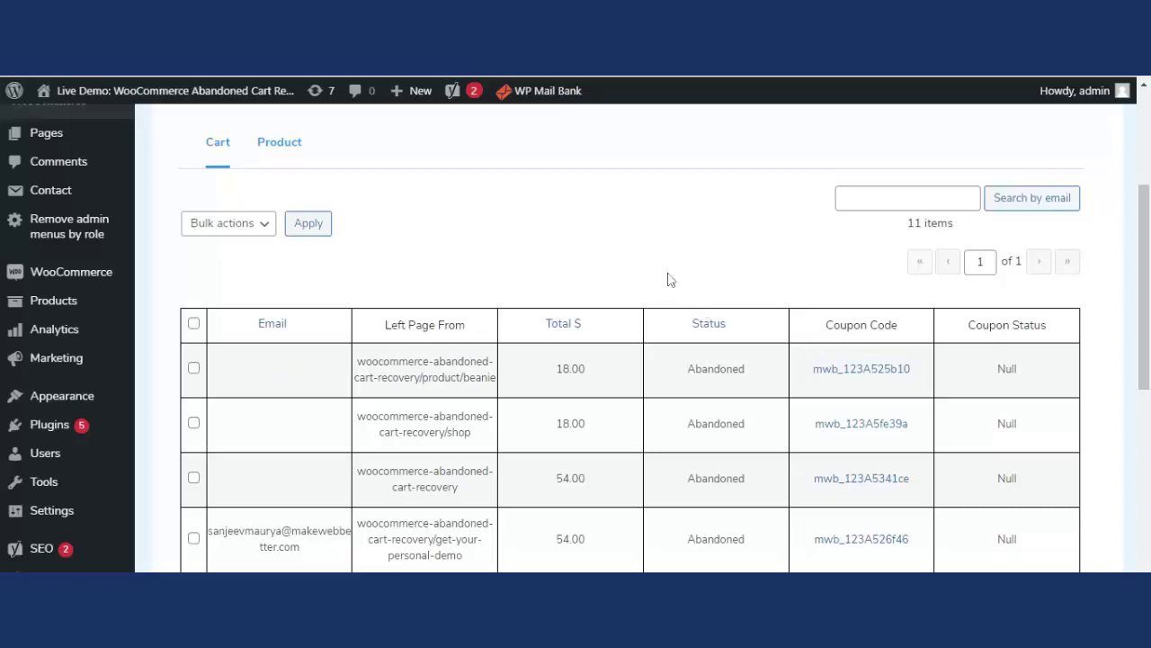
scroll(482, 333, down, 1)
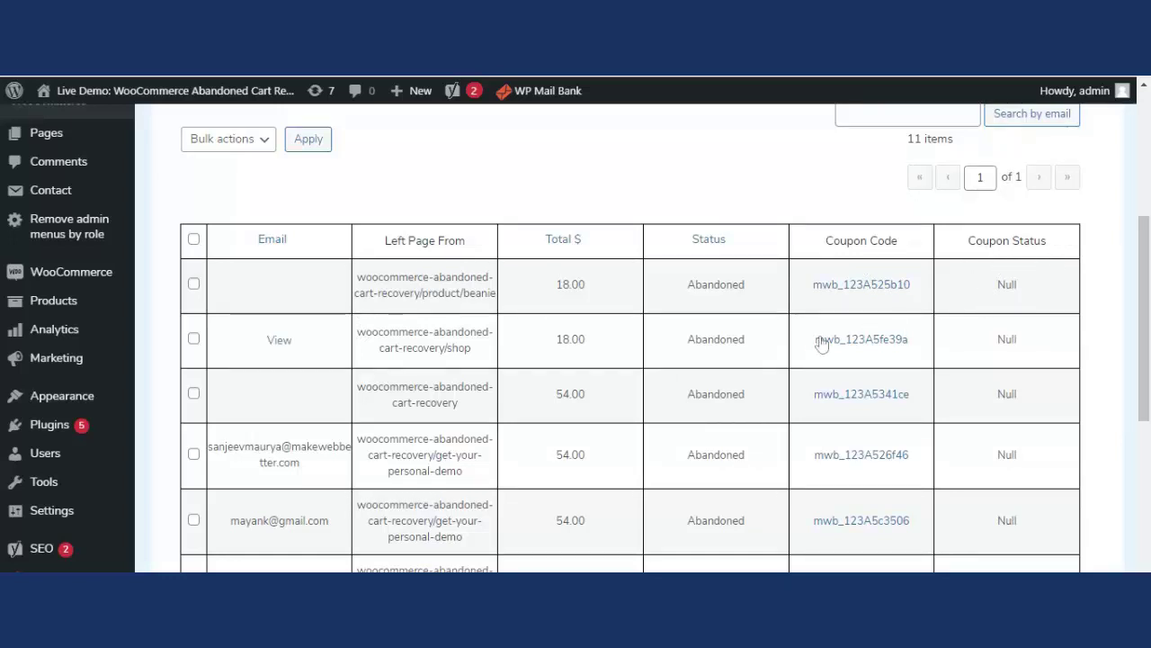
scroll(820, 342, down, 1)
scroll(816, 345, up, 1)
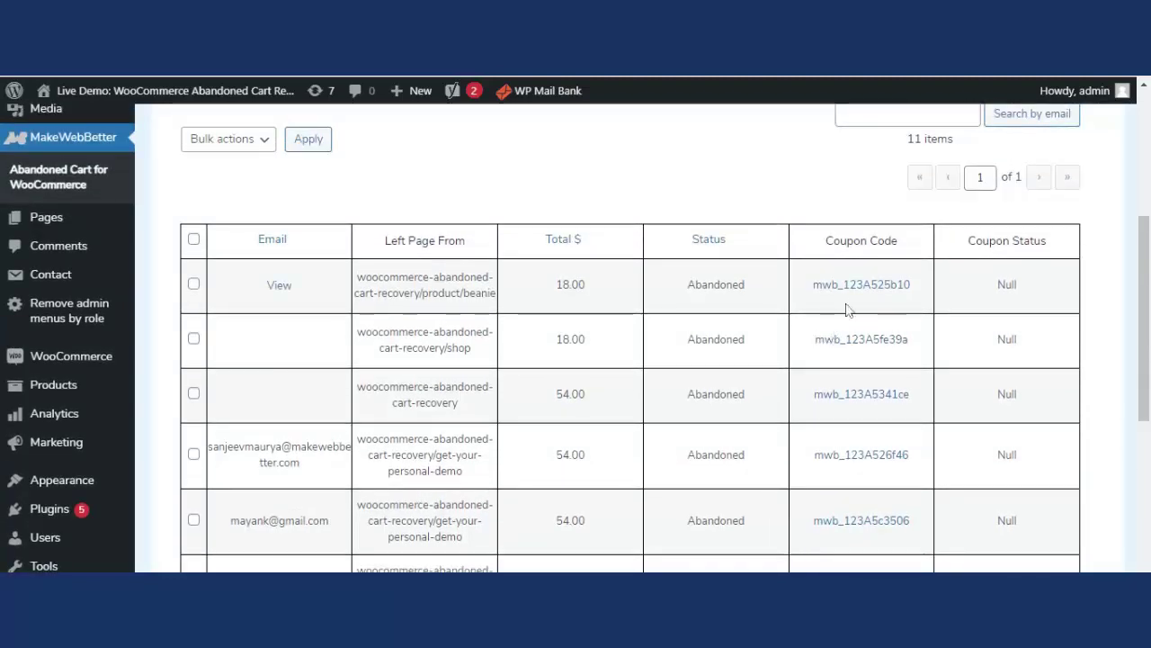
scroll(545, 351, up, 4)
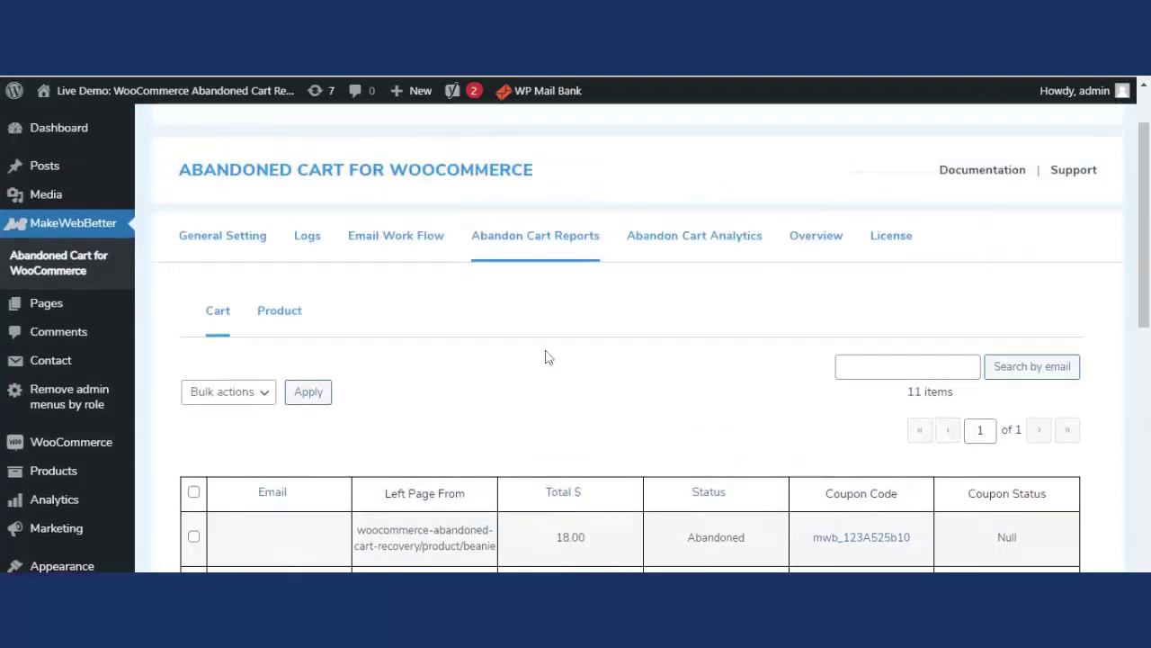
scroll(554, 354, up, 1)
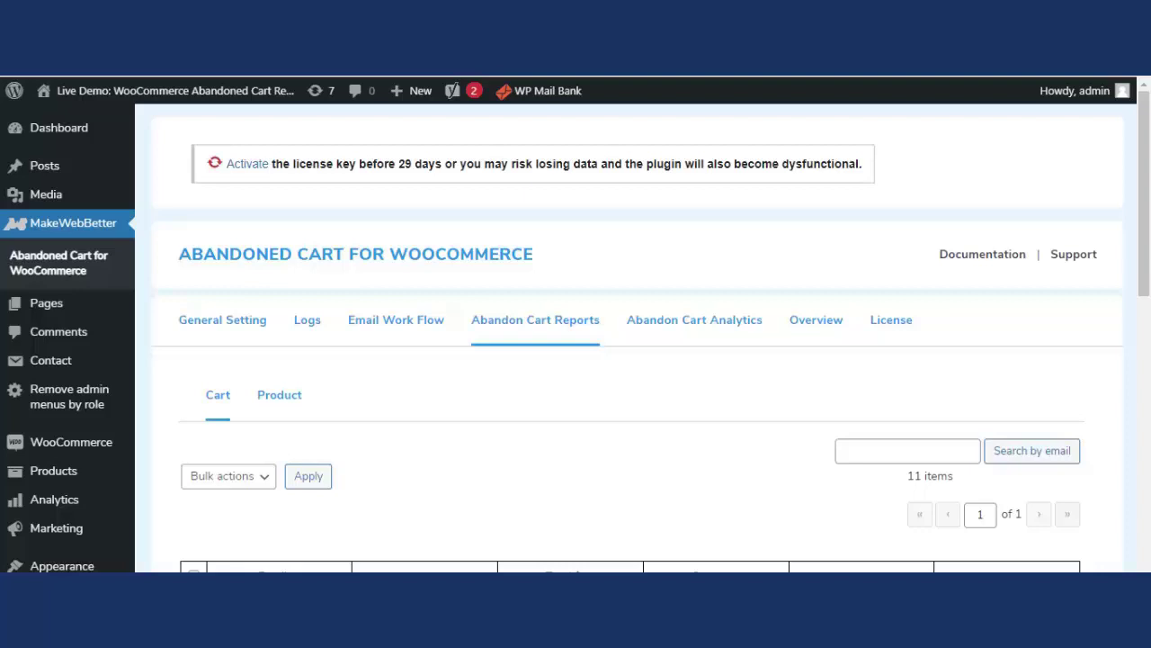
scroll(656, 293, down, 2)
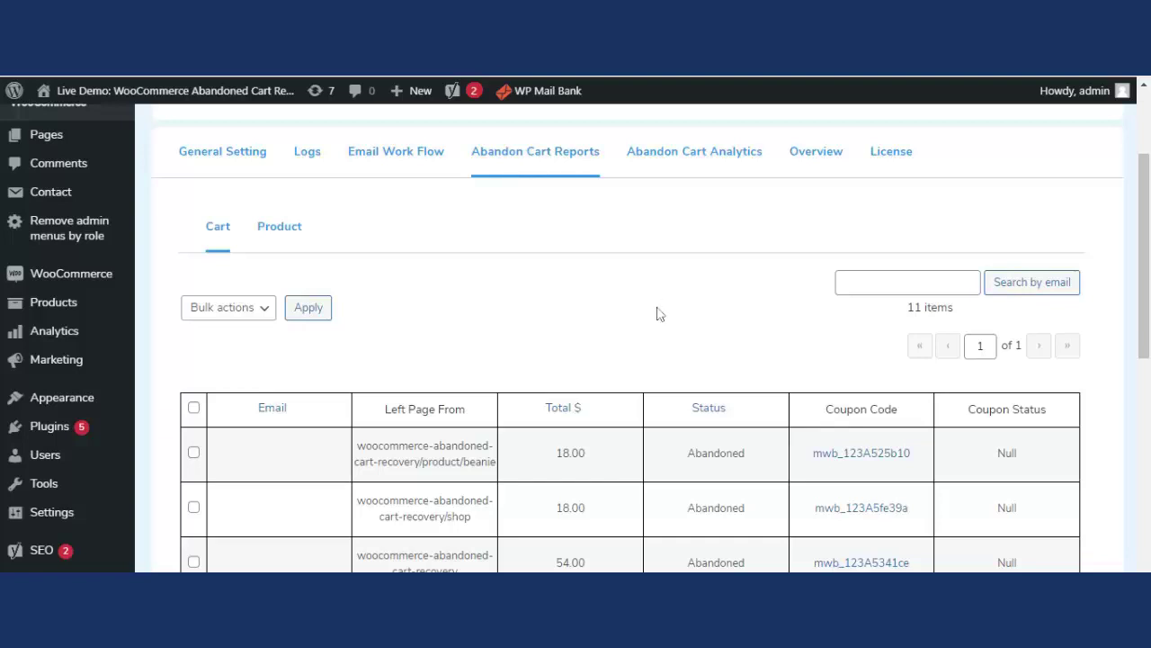
Step: Switch to the storefront's Shop page, open the Beanie product and add one to the cart
scroll(517, 335, up, 3)
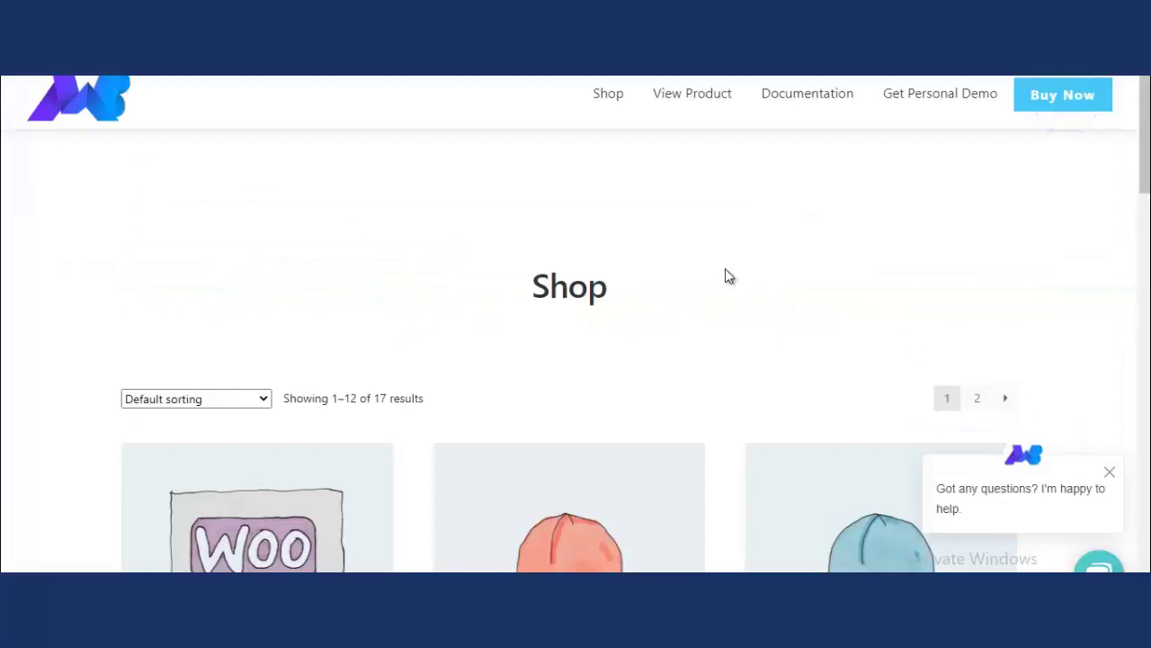
scroll(750, 257, down, 4)
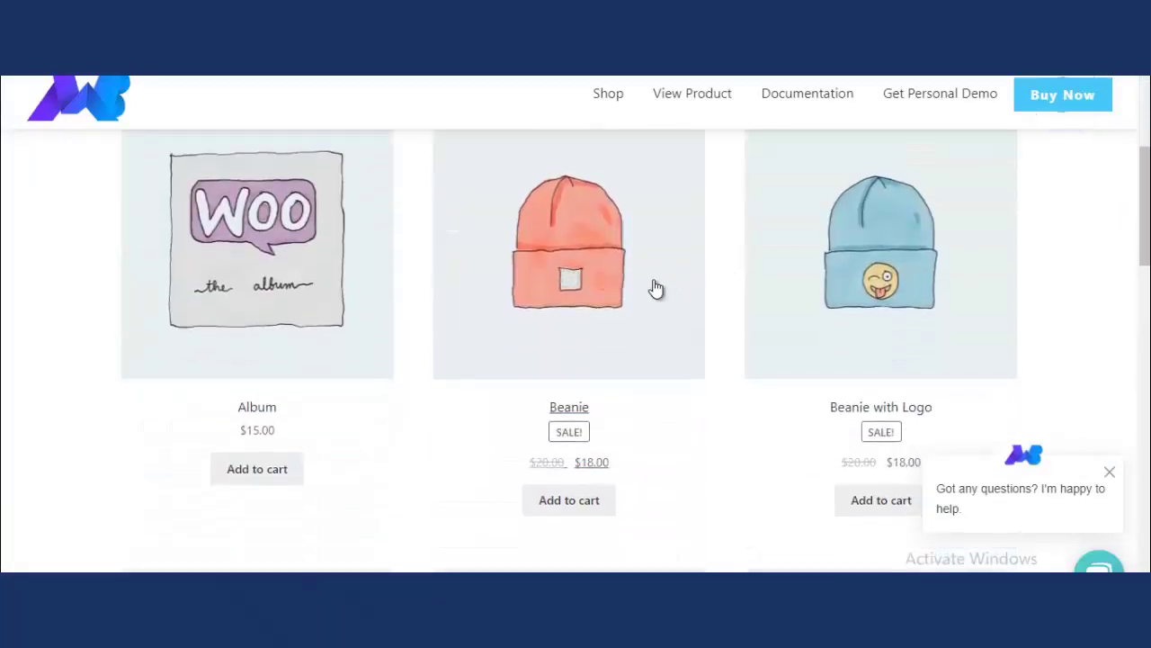
click(617, 302)
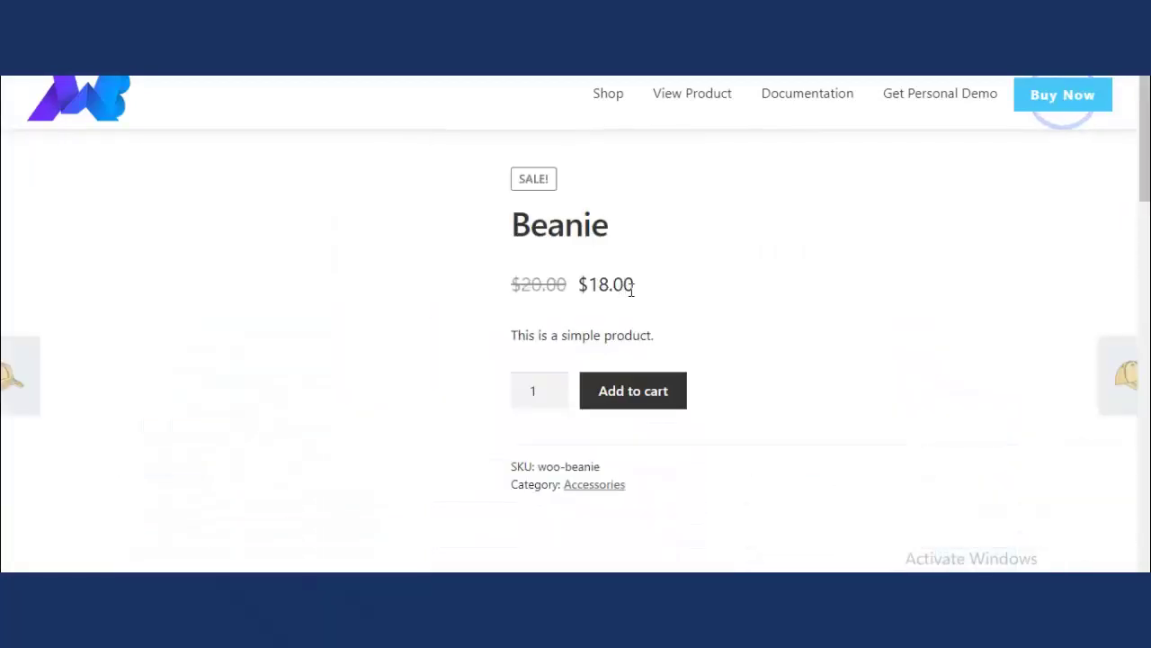
click(666, 389)
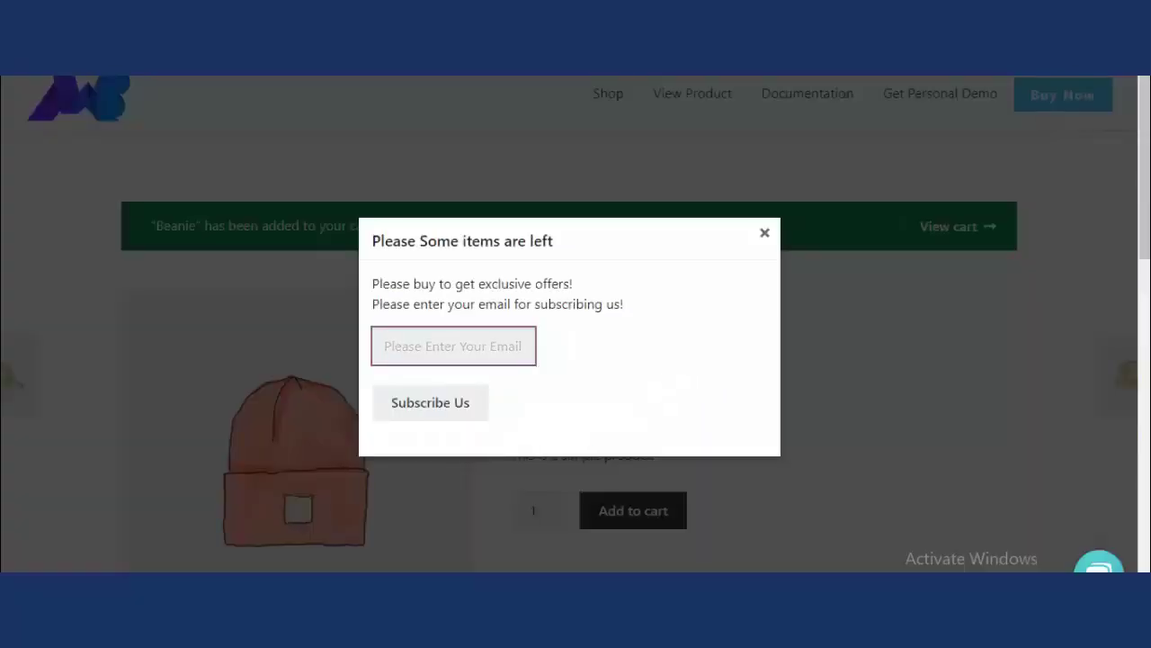
Step: Fill in the customer's email in the exclusive offers popup and submit the subscription
click(454, 345)
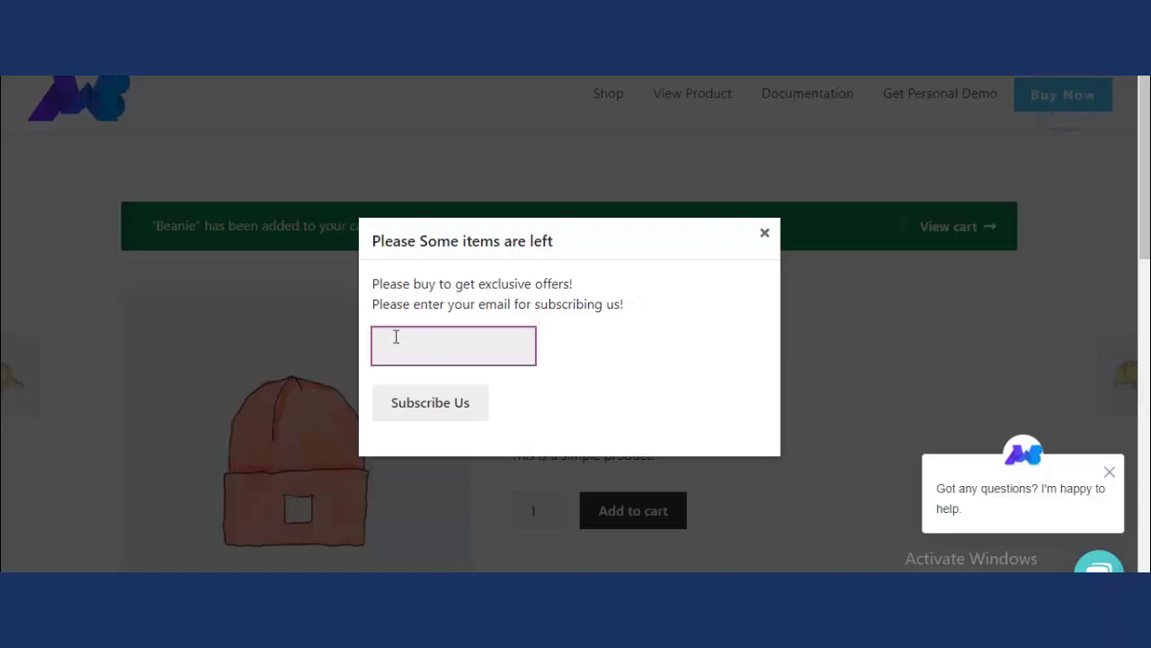
click(478, 345)
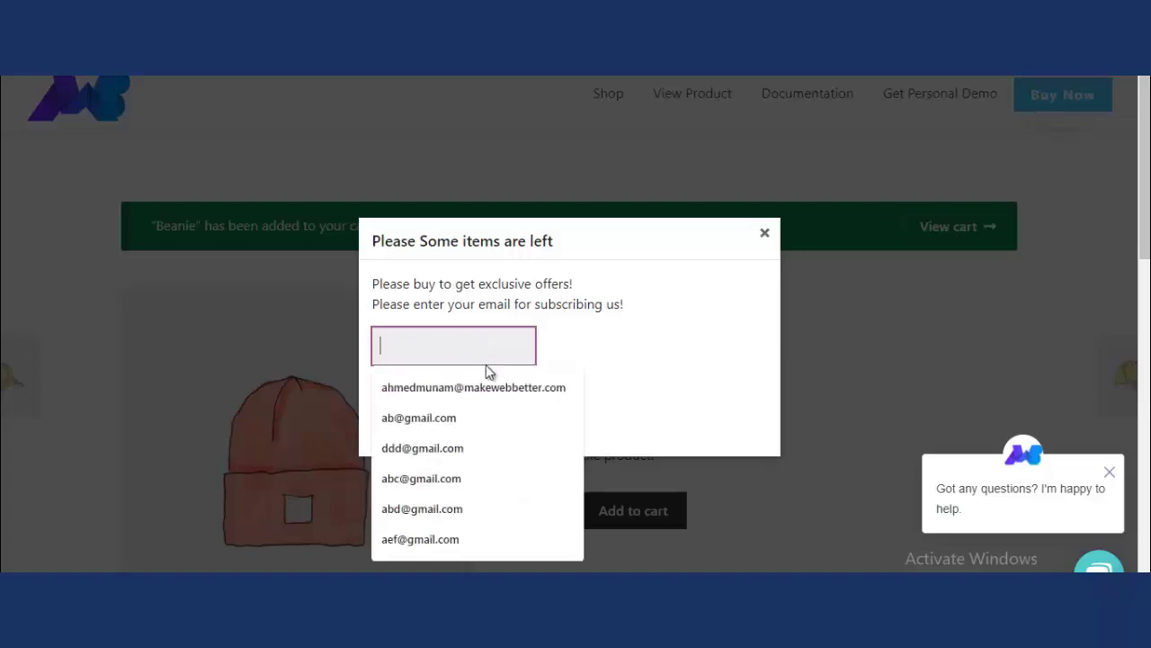
click(467, 417)
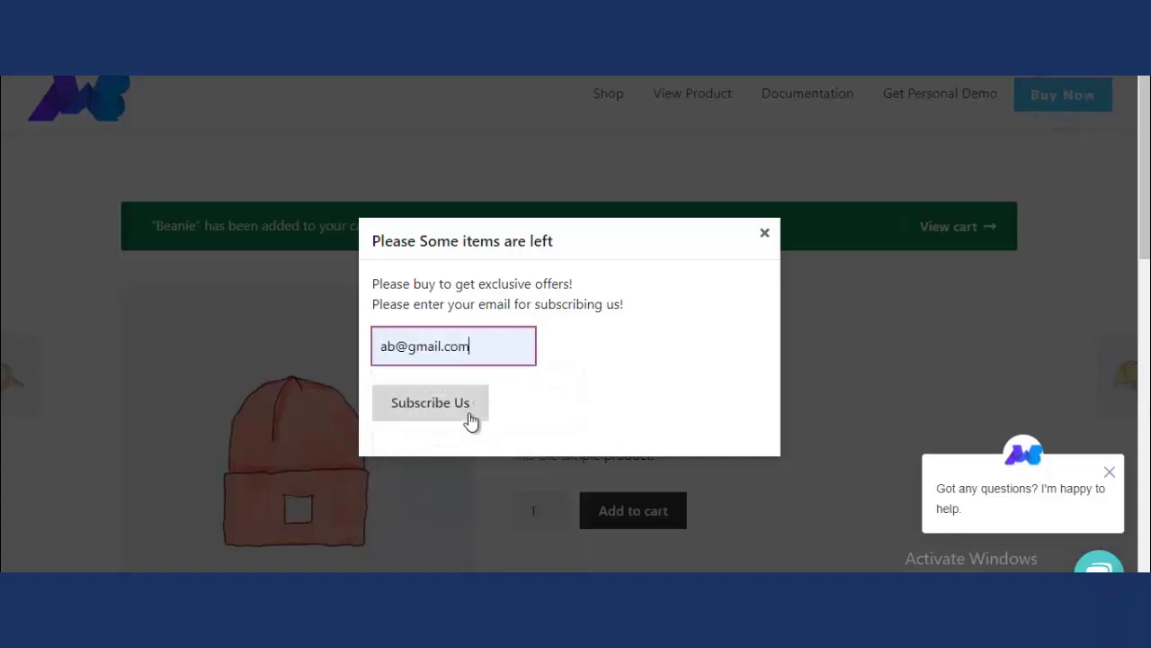
click(469, 415)
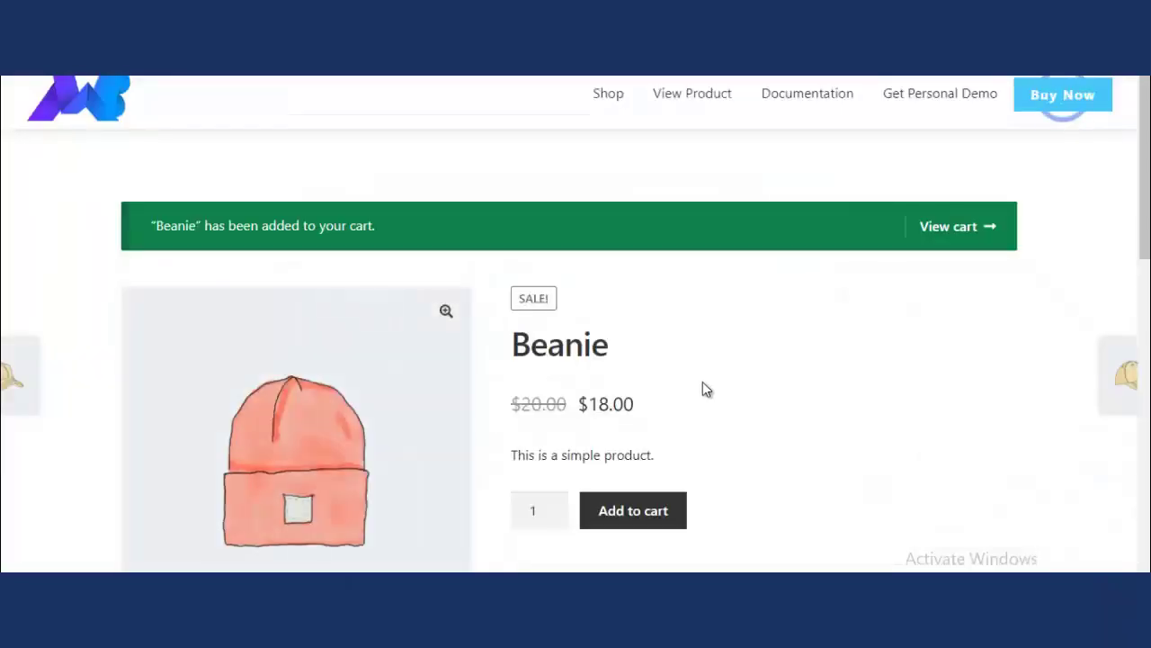